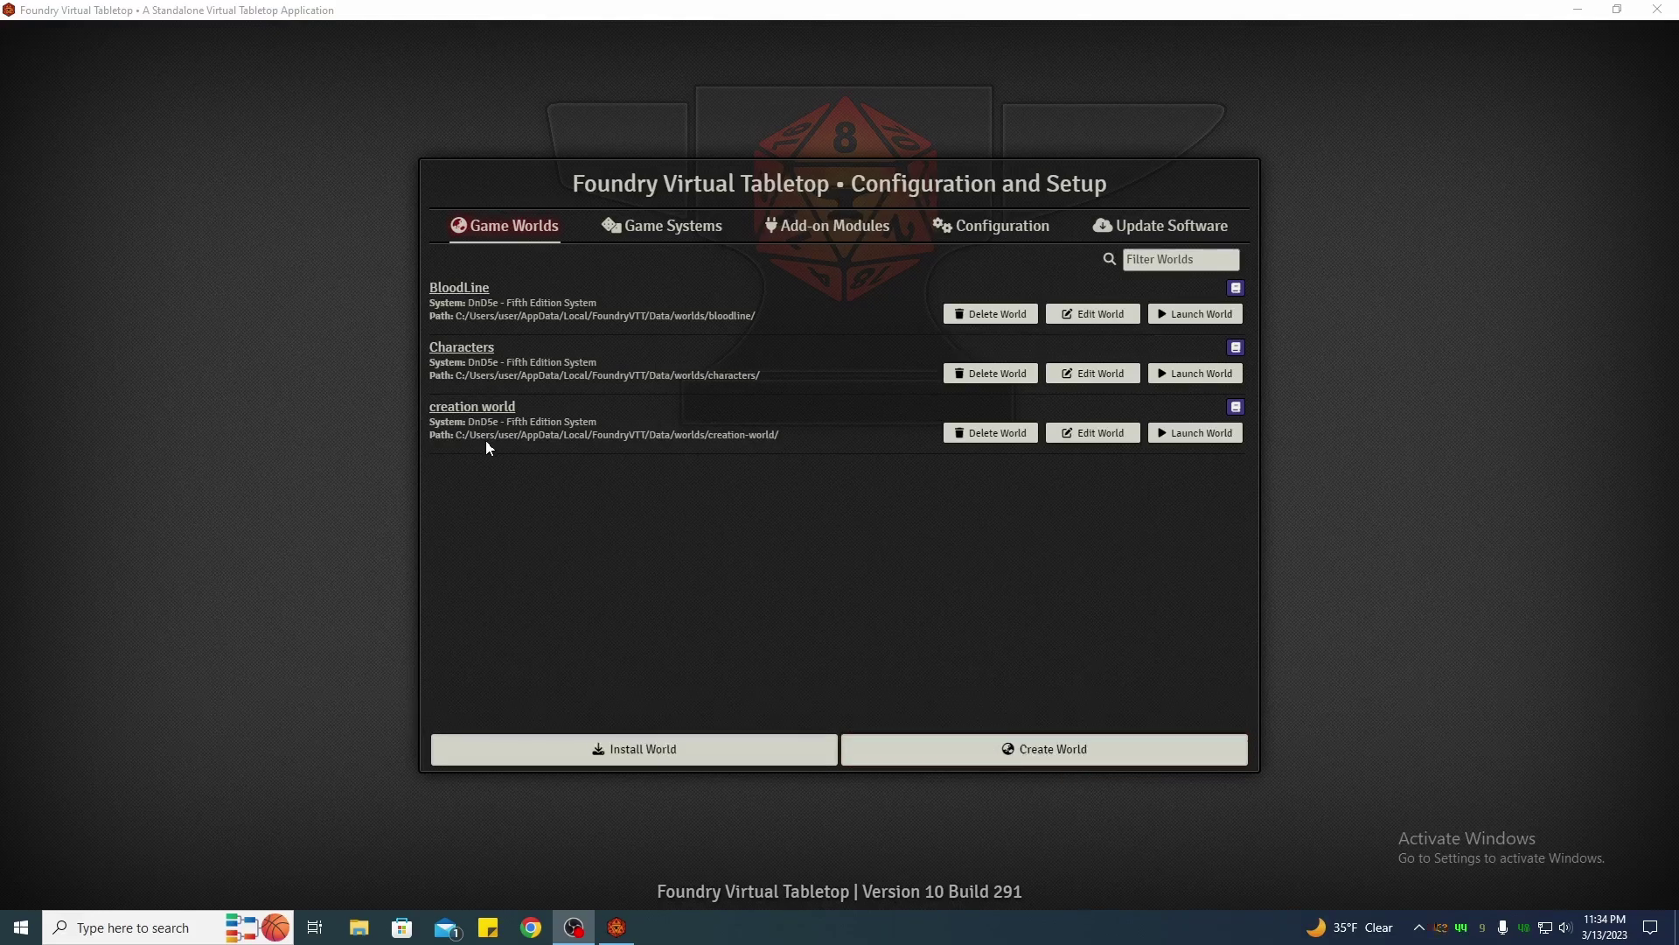
# Create a world titled test that uses the Fifth Edition (DnD5e) game system
pyautogui.click(1023, 762)
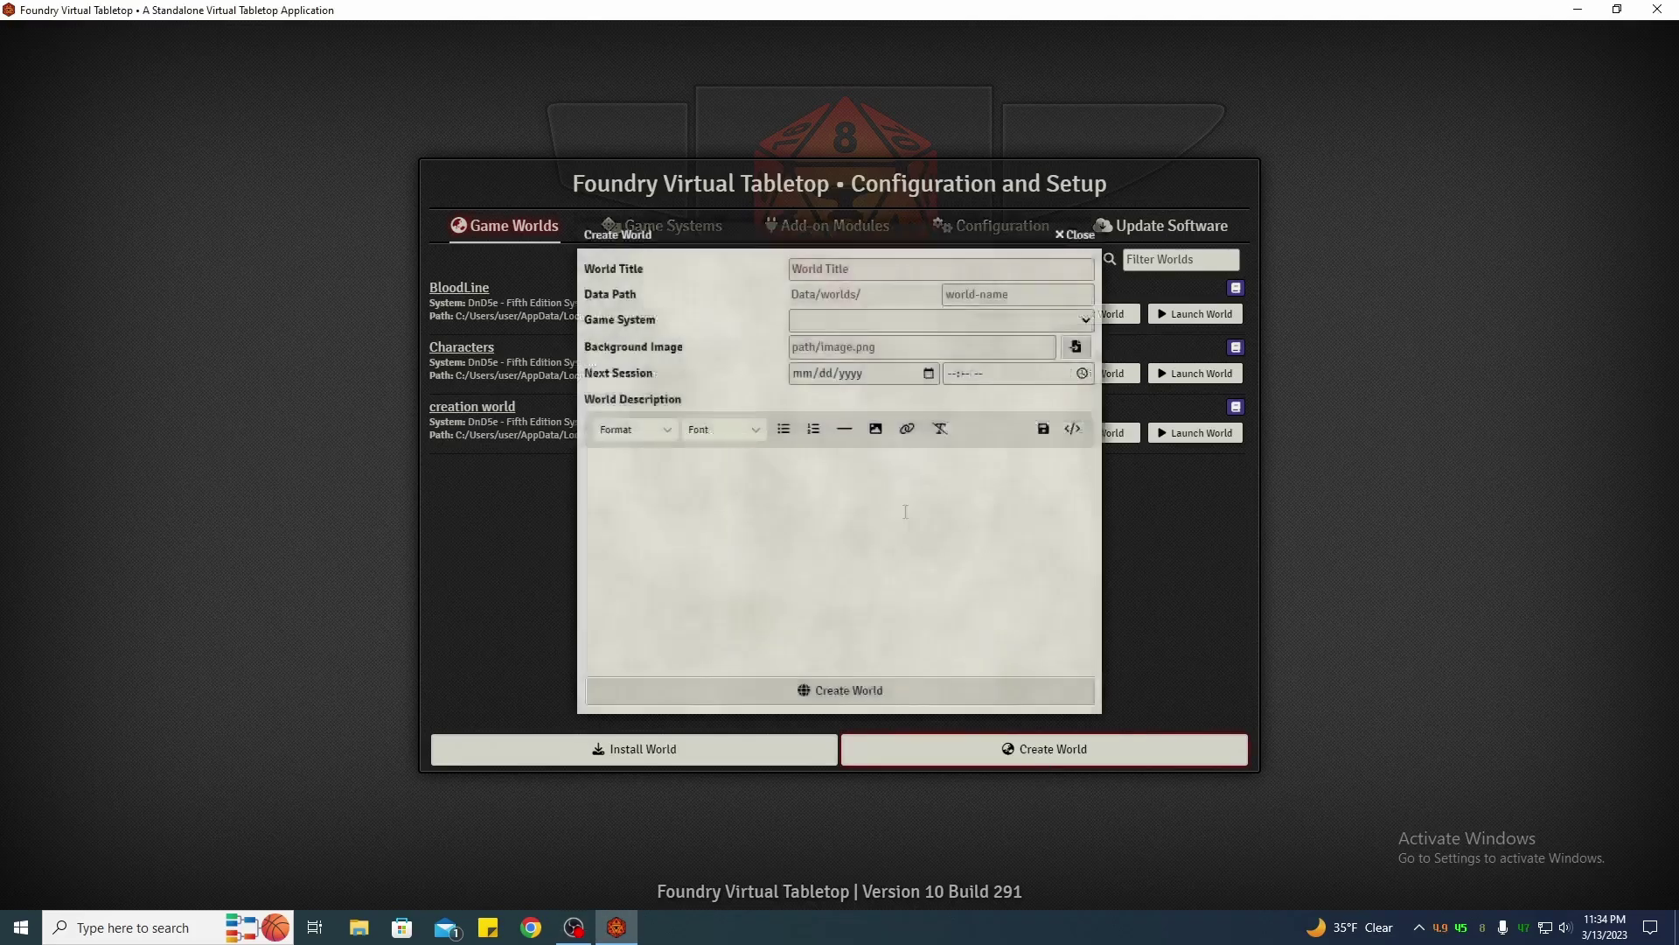
pyautogui.click(840, 268)
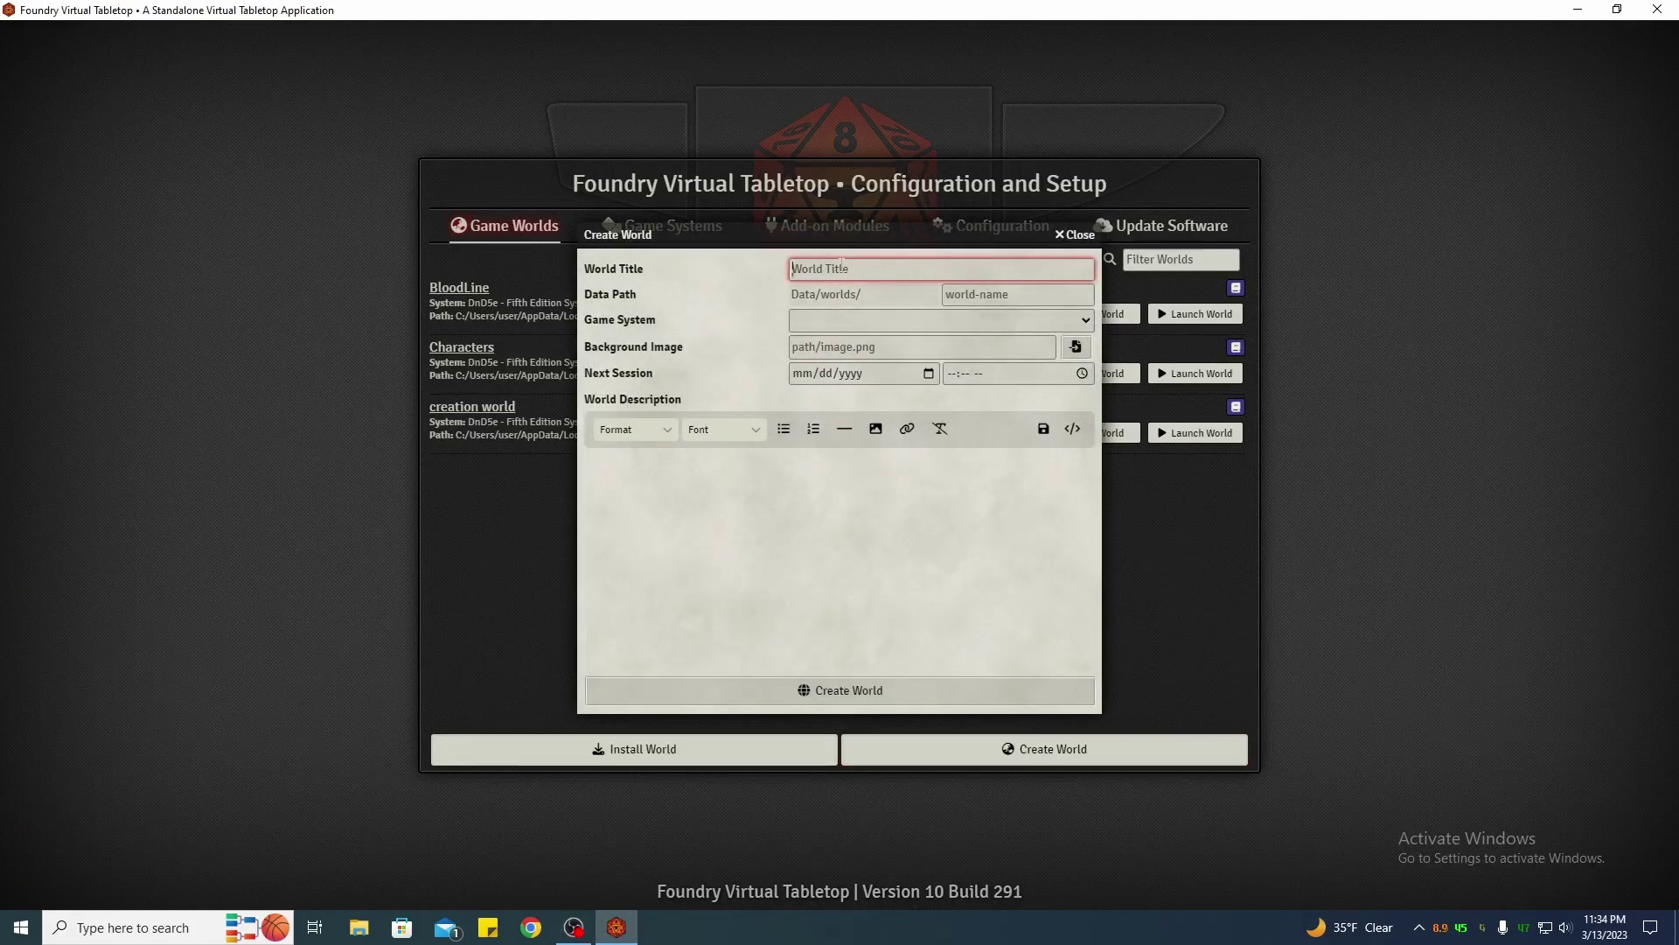
pyautogui.write('test')
pyautogui.click(833, 325)
pyautogui.click(843, 360)
pyautogui.click(892, 693)
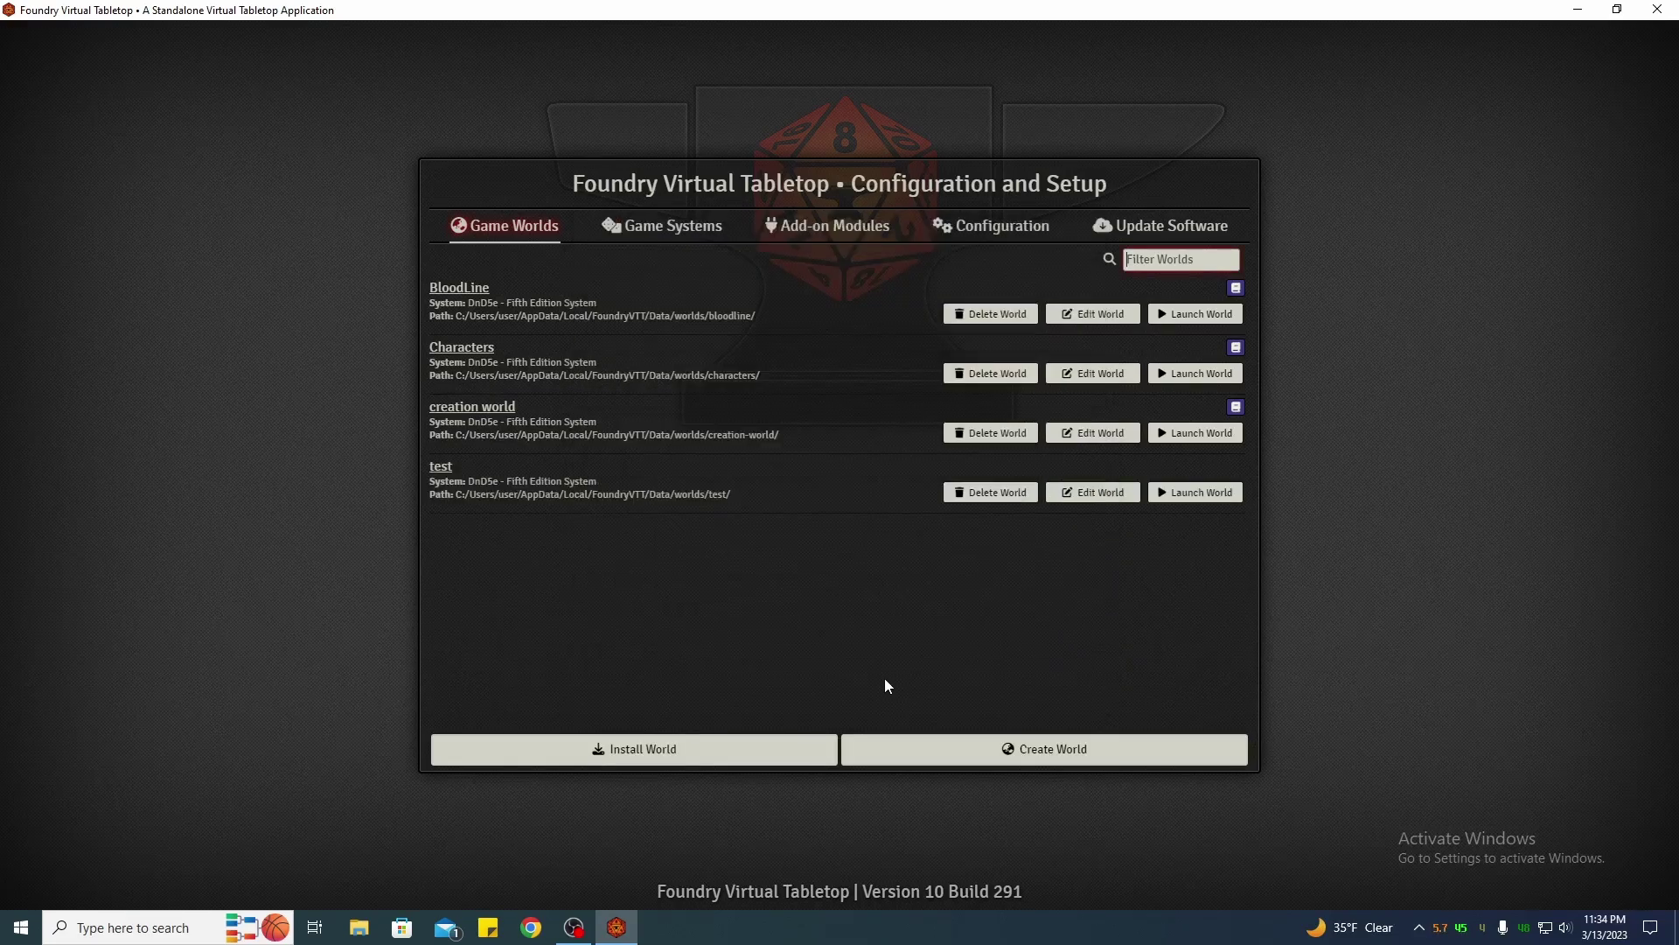
# Launch the test world and join its game session as Gamemaster
pyautogui.click(1195, 491)
pyautogui.click(641, 333)
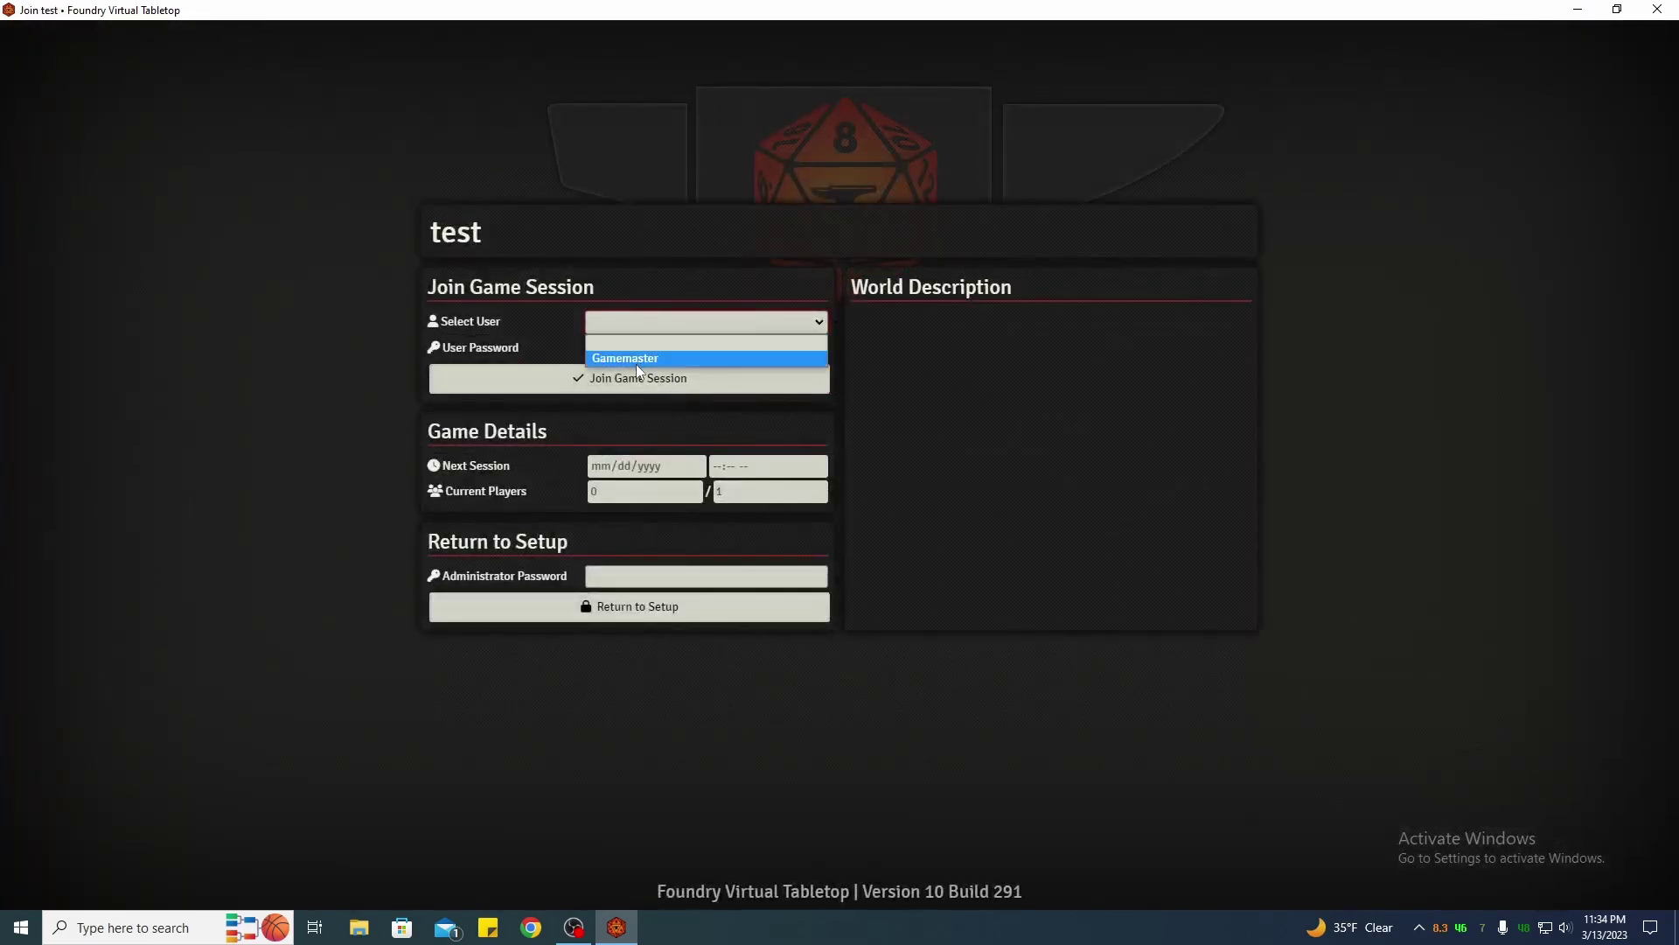
pyautogui.click(636, 359)
pyautogui.click(648, 379)
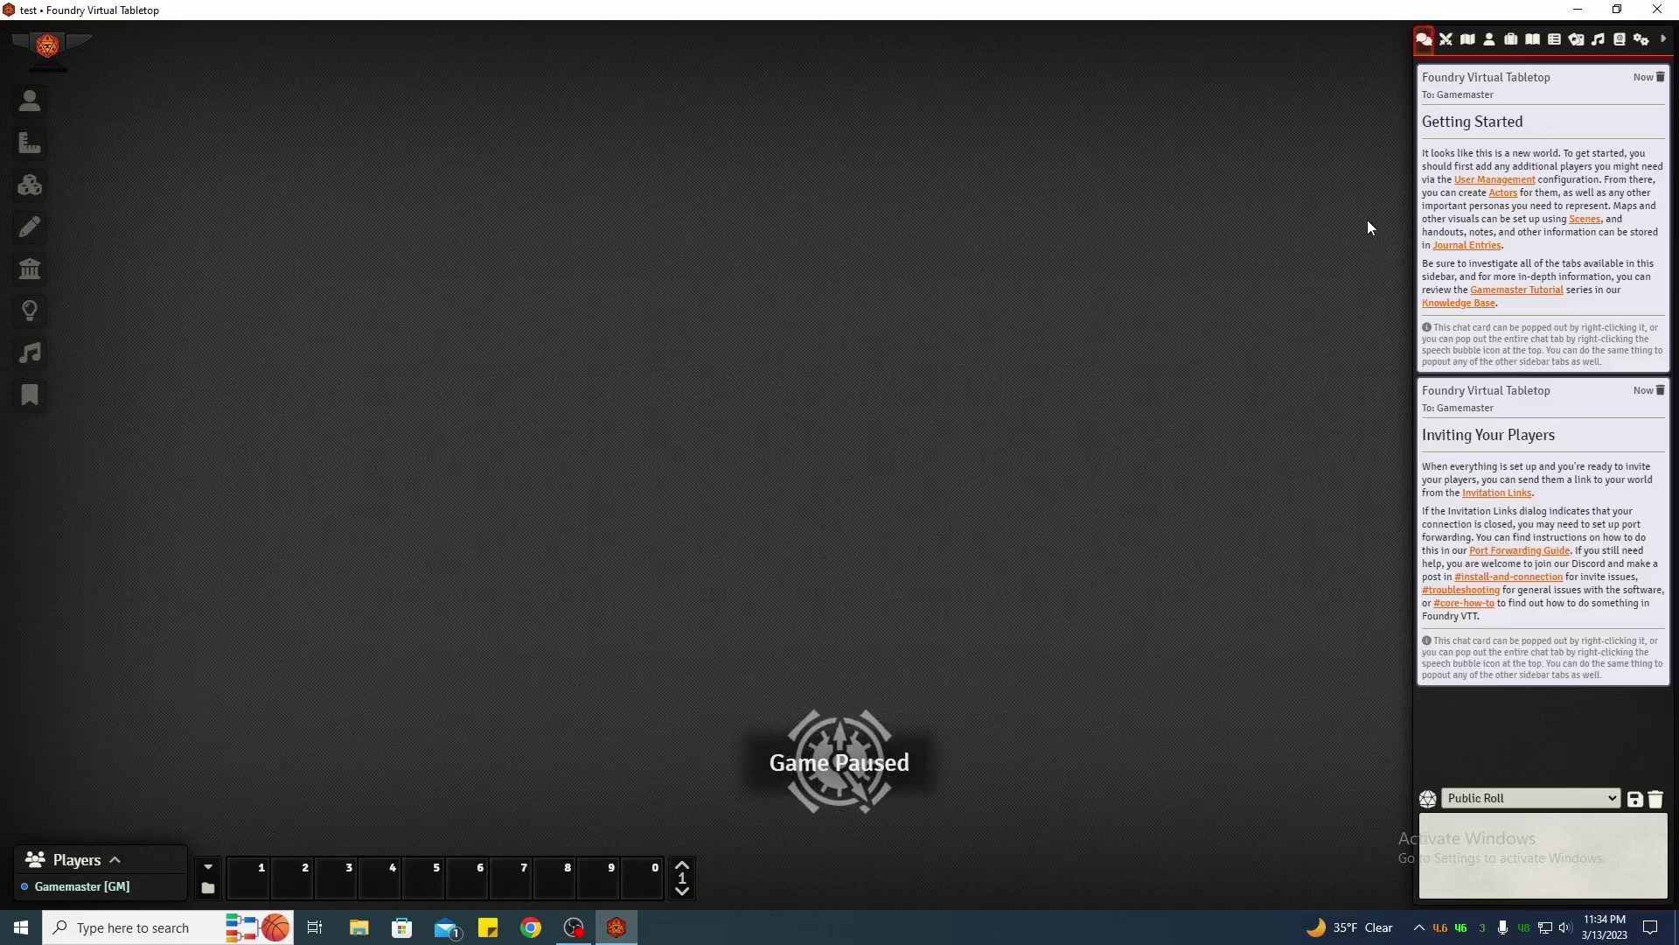
# Locate FE Roll Tables in the world's module management list, toggle its activation on and off, and leave without saving
pyautogui.click(1640, 40)
pyautogui.click(1537, 306)
pyautogui.scroll(-1, 794, 560)
pyautogui.scroll(-10, 794, 552)
pyautogui.scroll(-2, 791, 544)
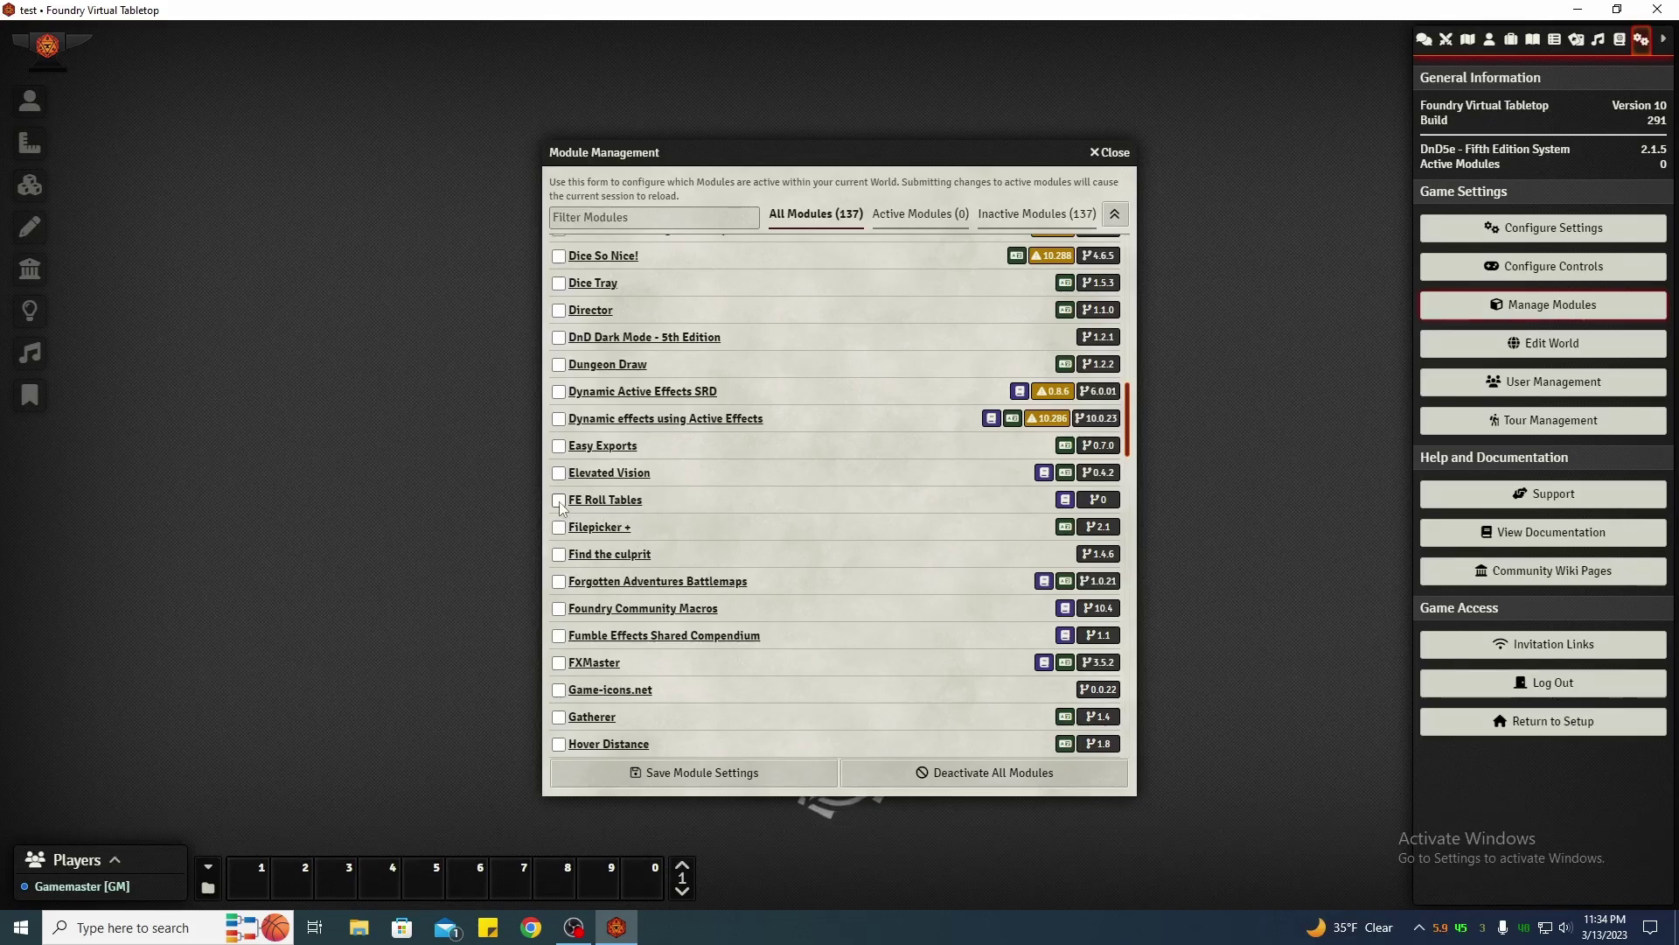
pyautogui.click(559, 502)
pyautogui.click(559, 501)
pyautogui.click(1112, 154)
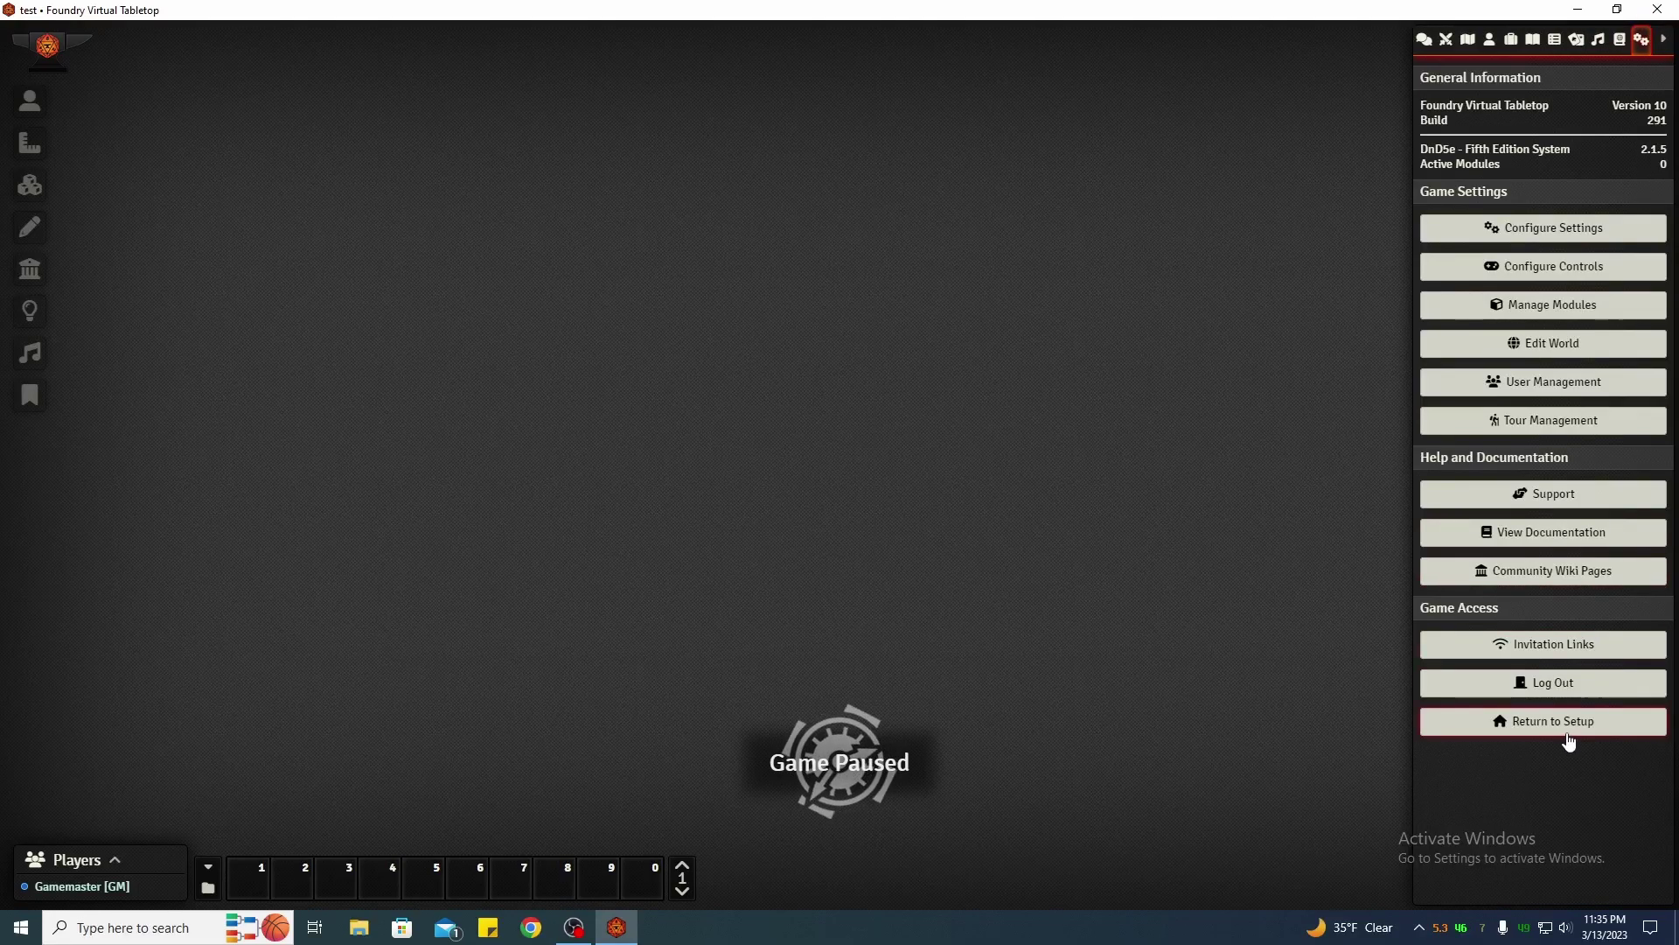
# Return from the test world to the setup screen and quit Foundry Virtual Tabletop
pyautogui.click(1497, 733)
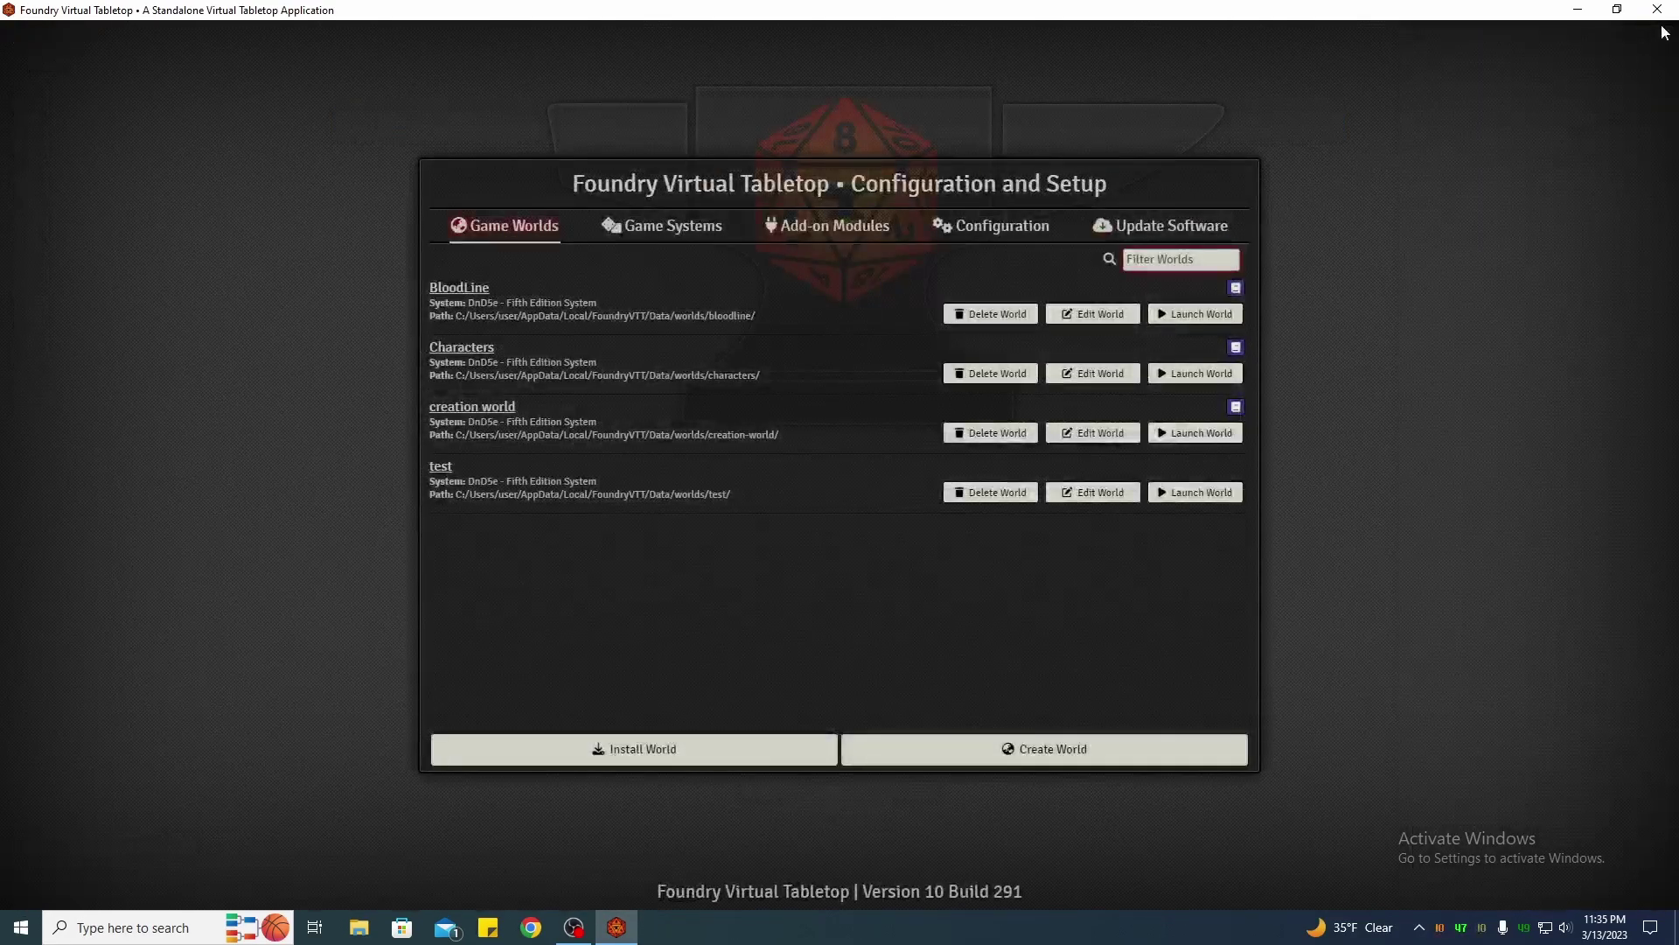
pyautogui.click(1657, 10)
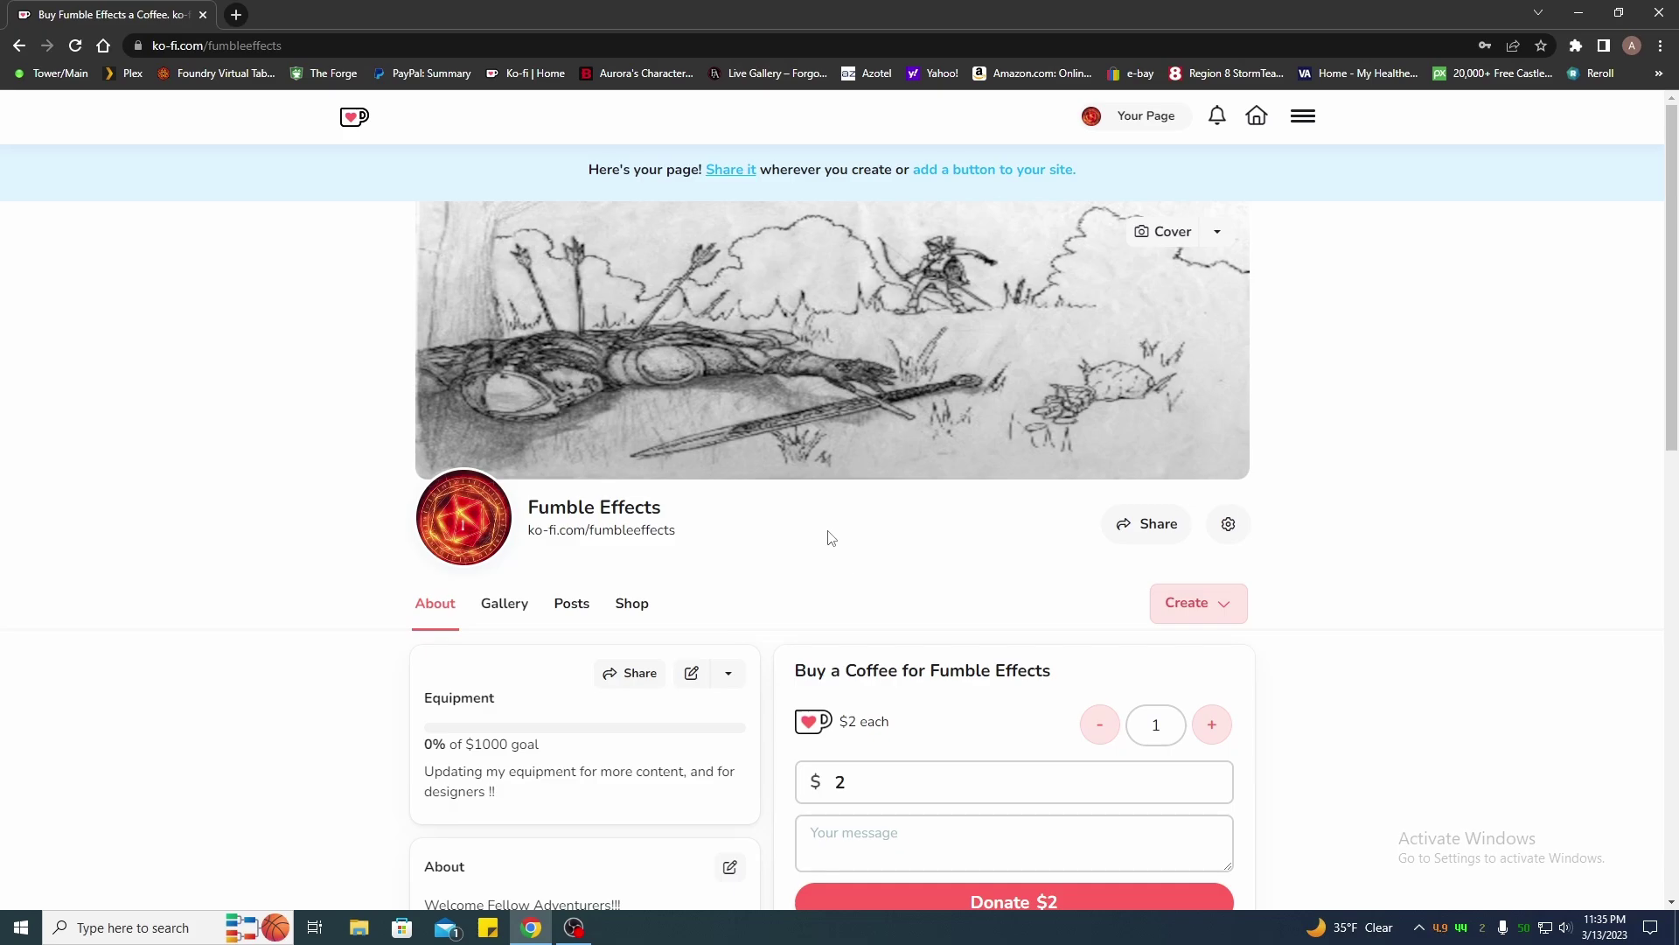
# In the browser, get the free Fumble Tables product from the Fumble Effects Ko-fi shop, going as far as the checkout summary
pyautogui.scroll(-2, 767, 503)
pyautogui.click(637, 437)
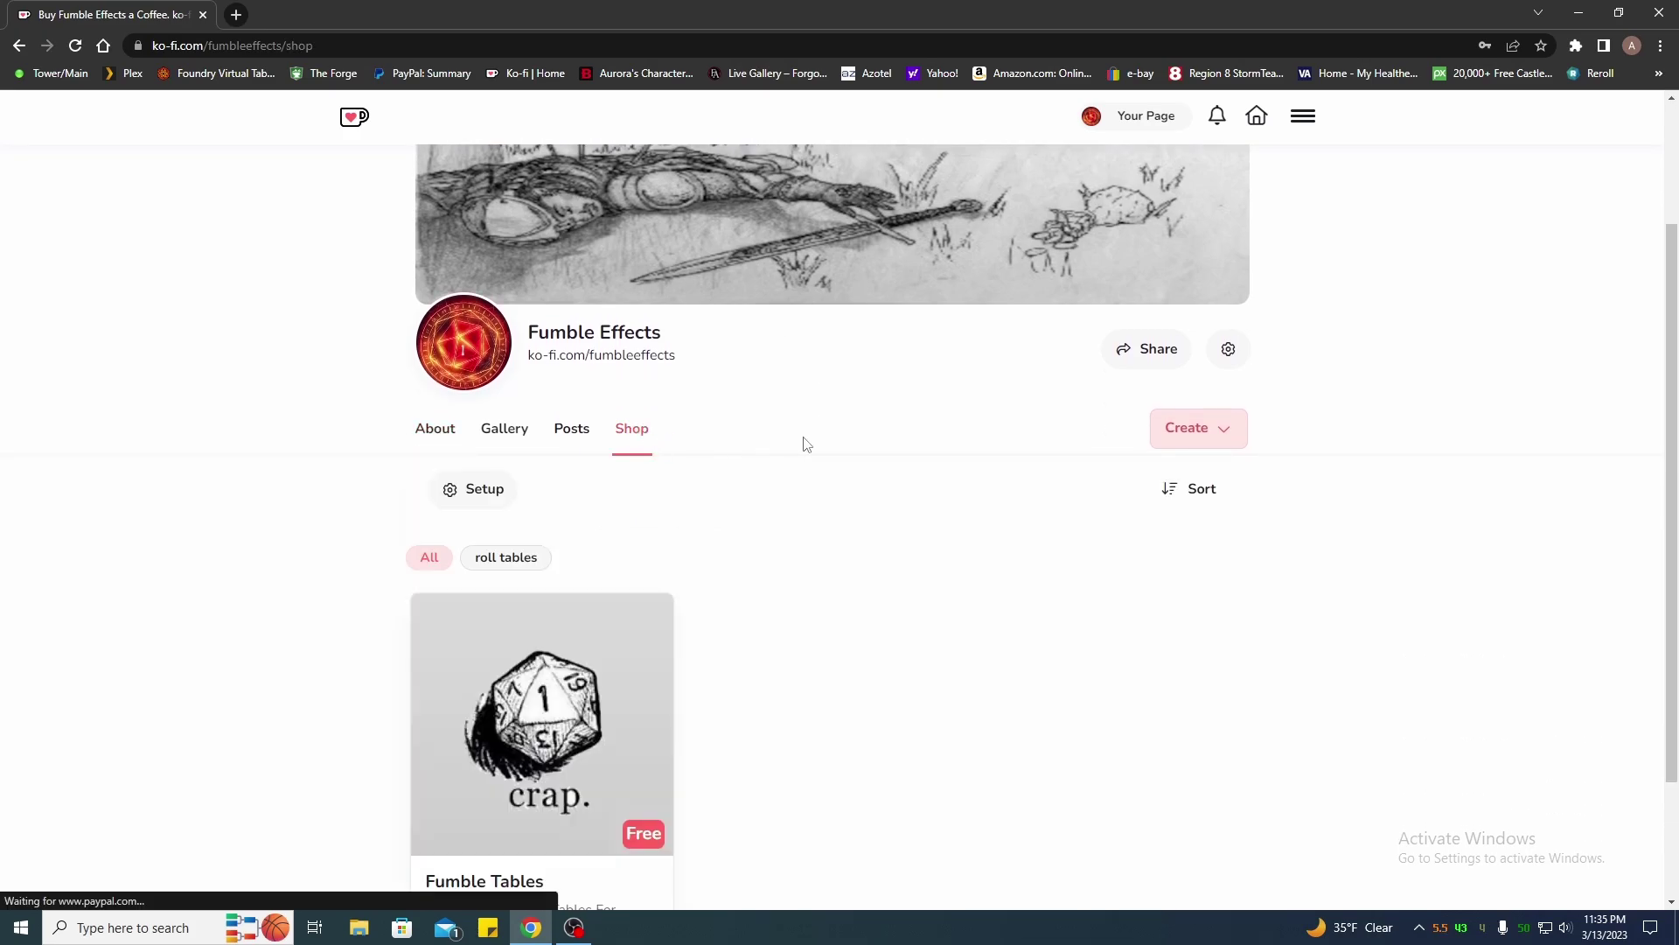
pyautogui.scroll(-2, 836, 468)
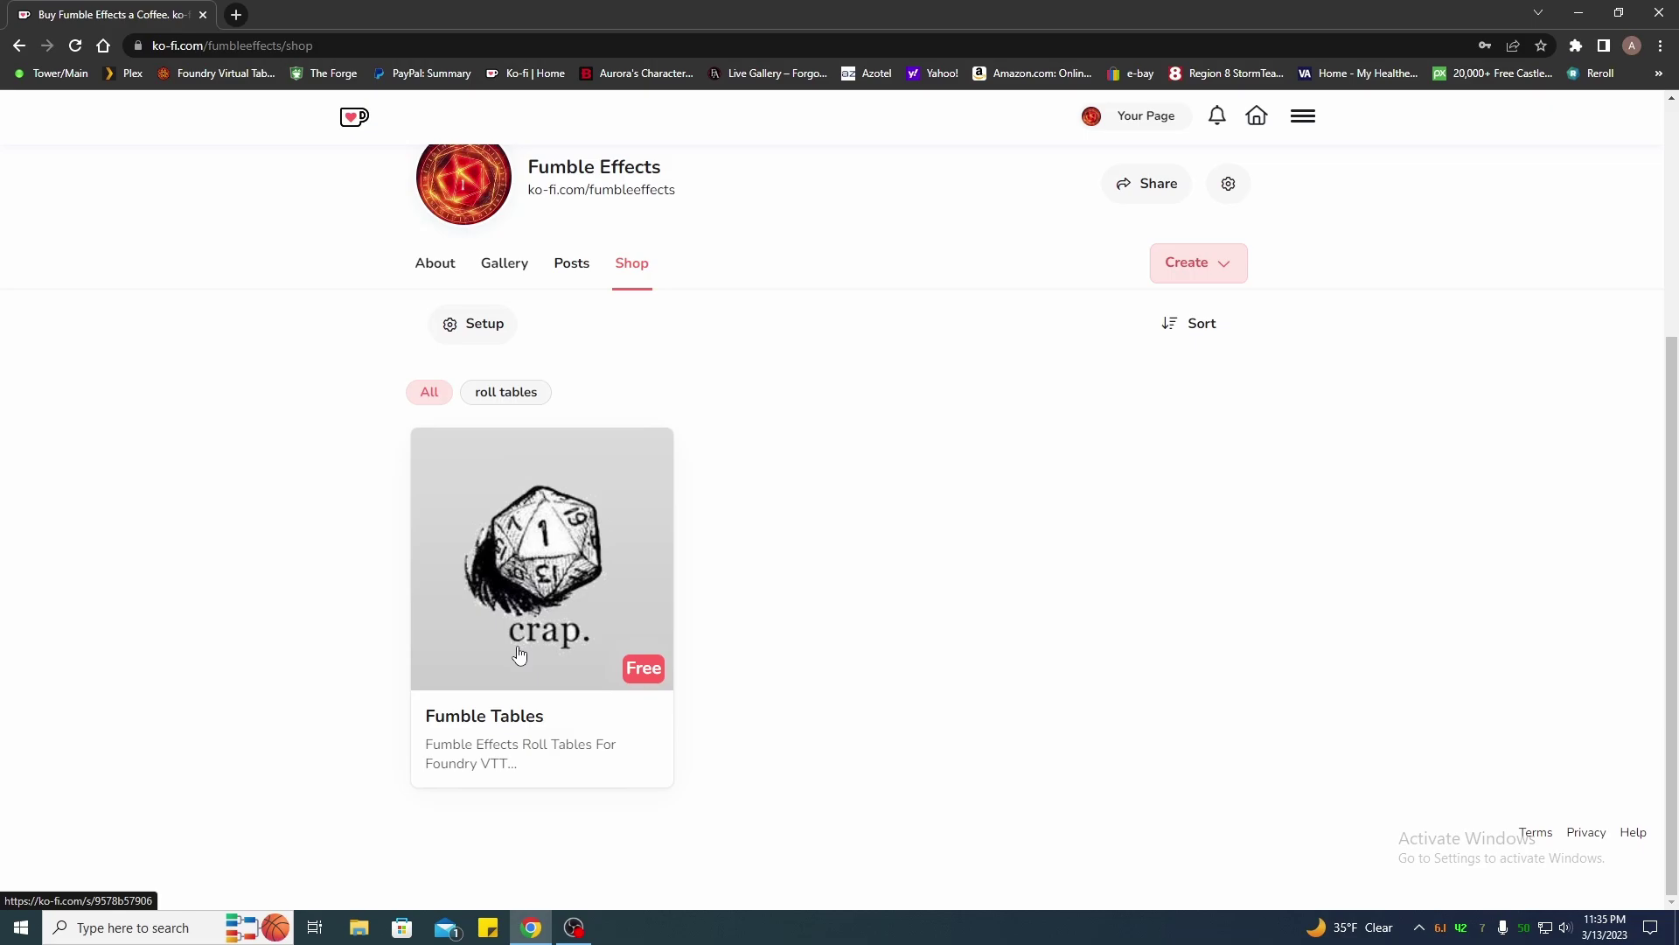
pyautogui.click(515, 566)
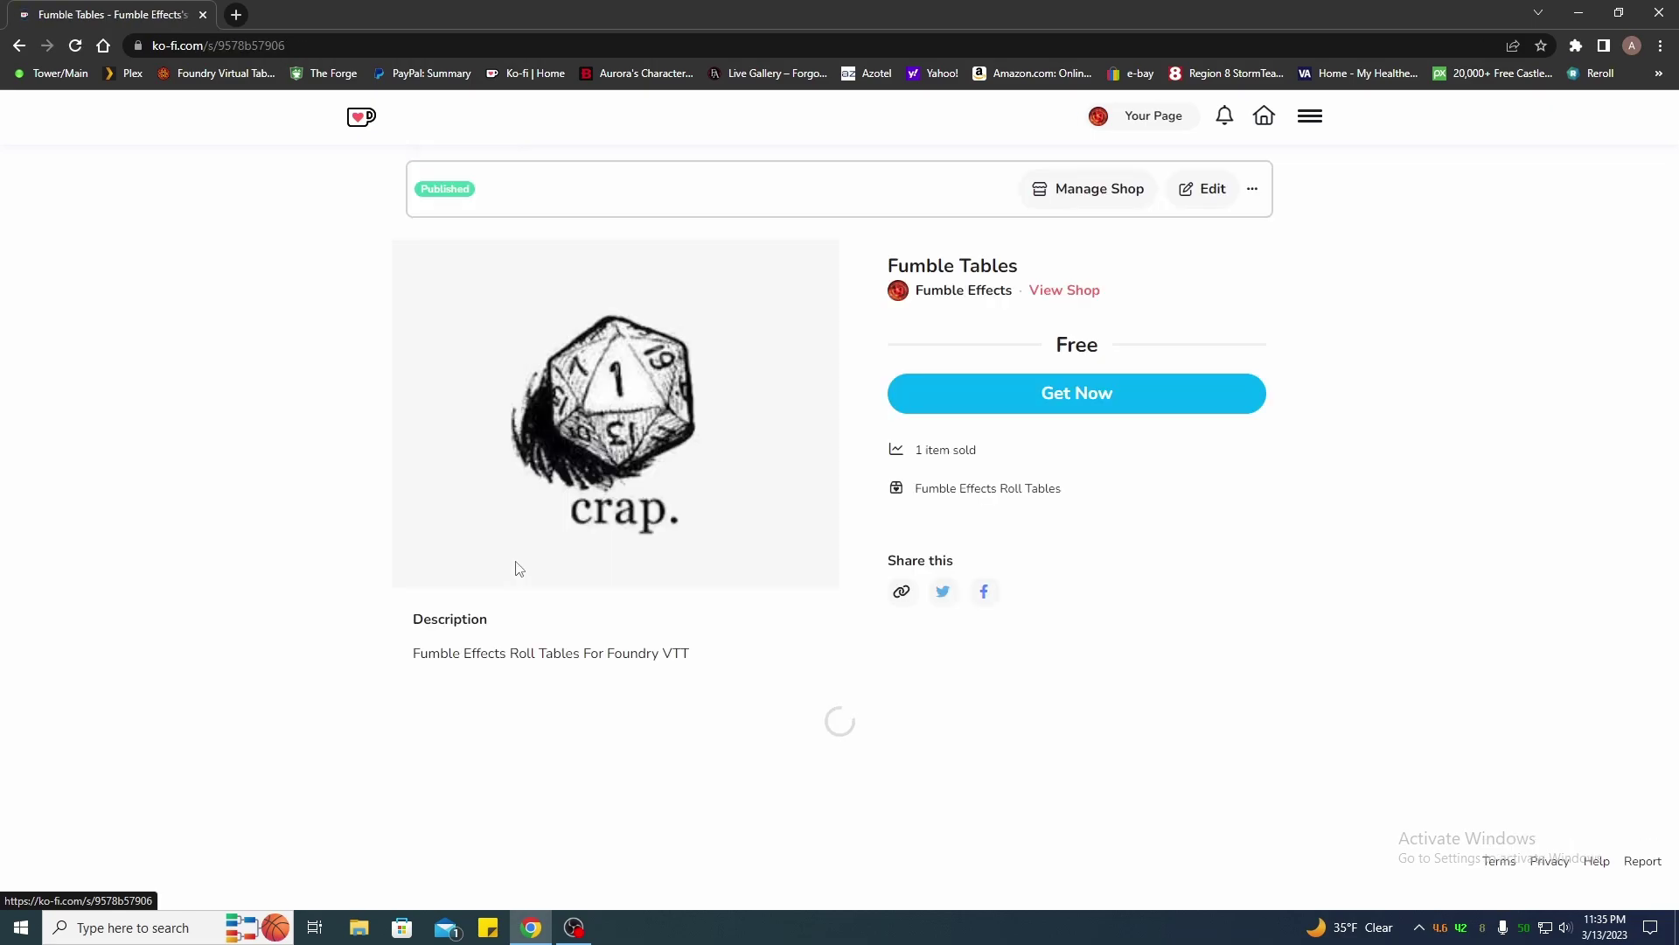
pyautogui.click(1093, 420)
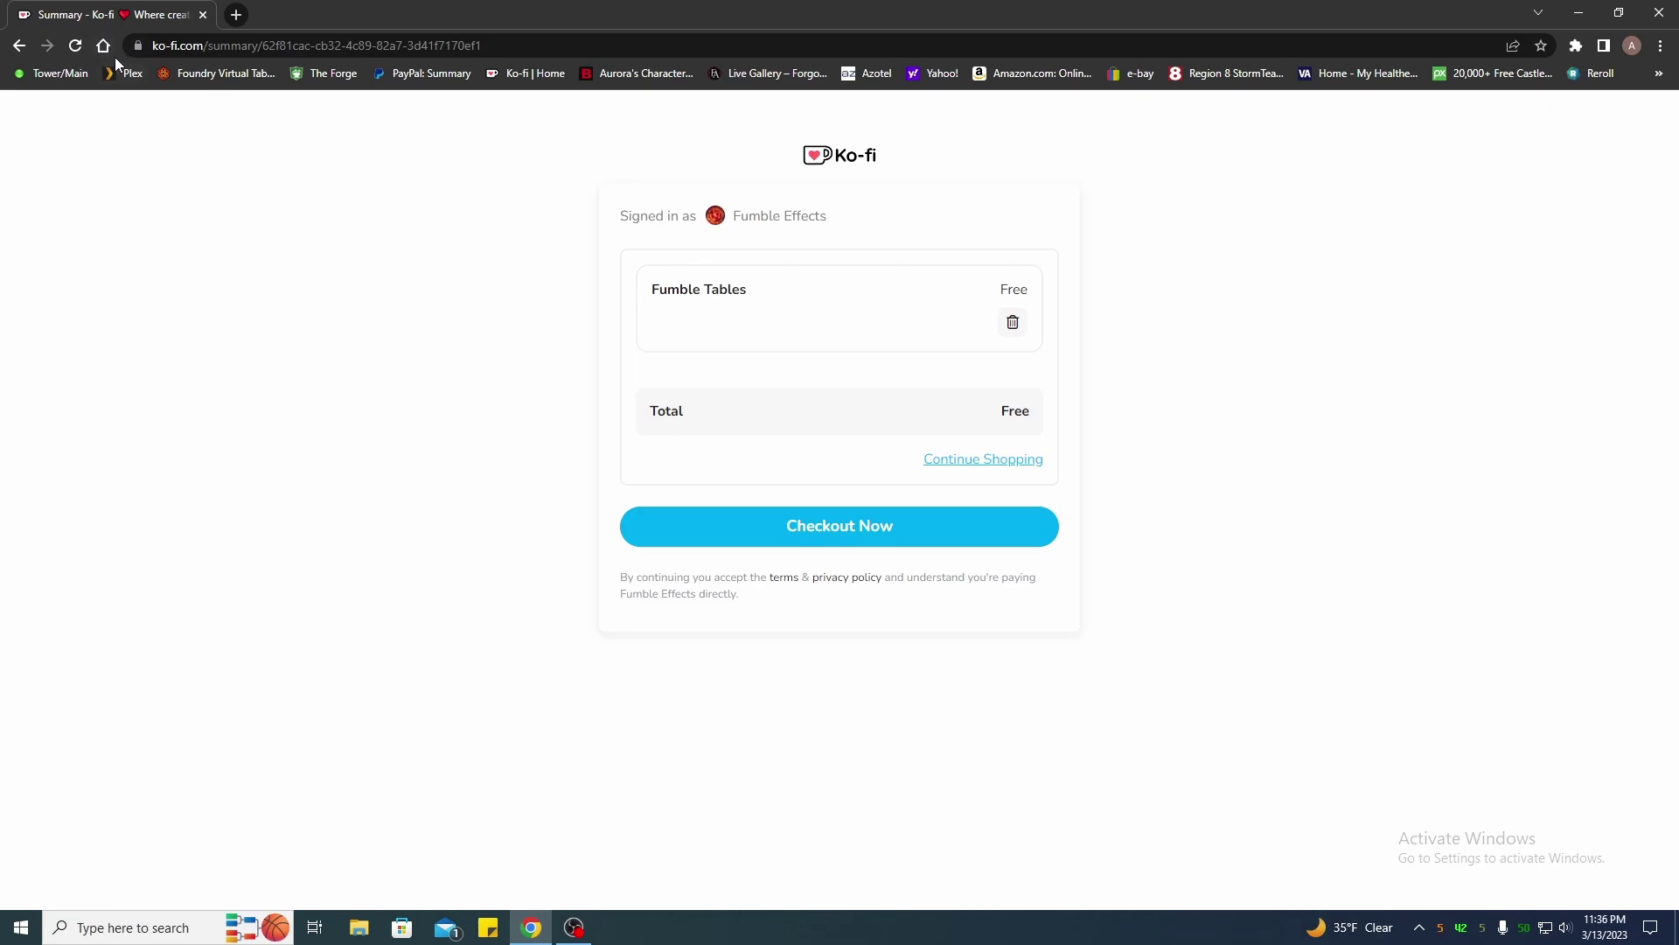
# Leave the checkout, look up the Fumble Tables product's downloadable asset through the shop management page, and put the browser away
pyautogui.click(20, 46)
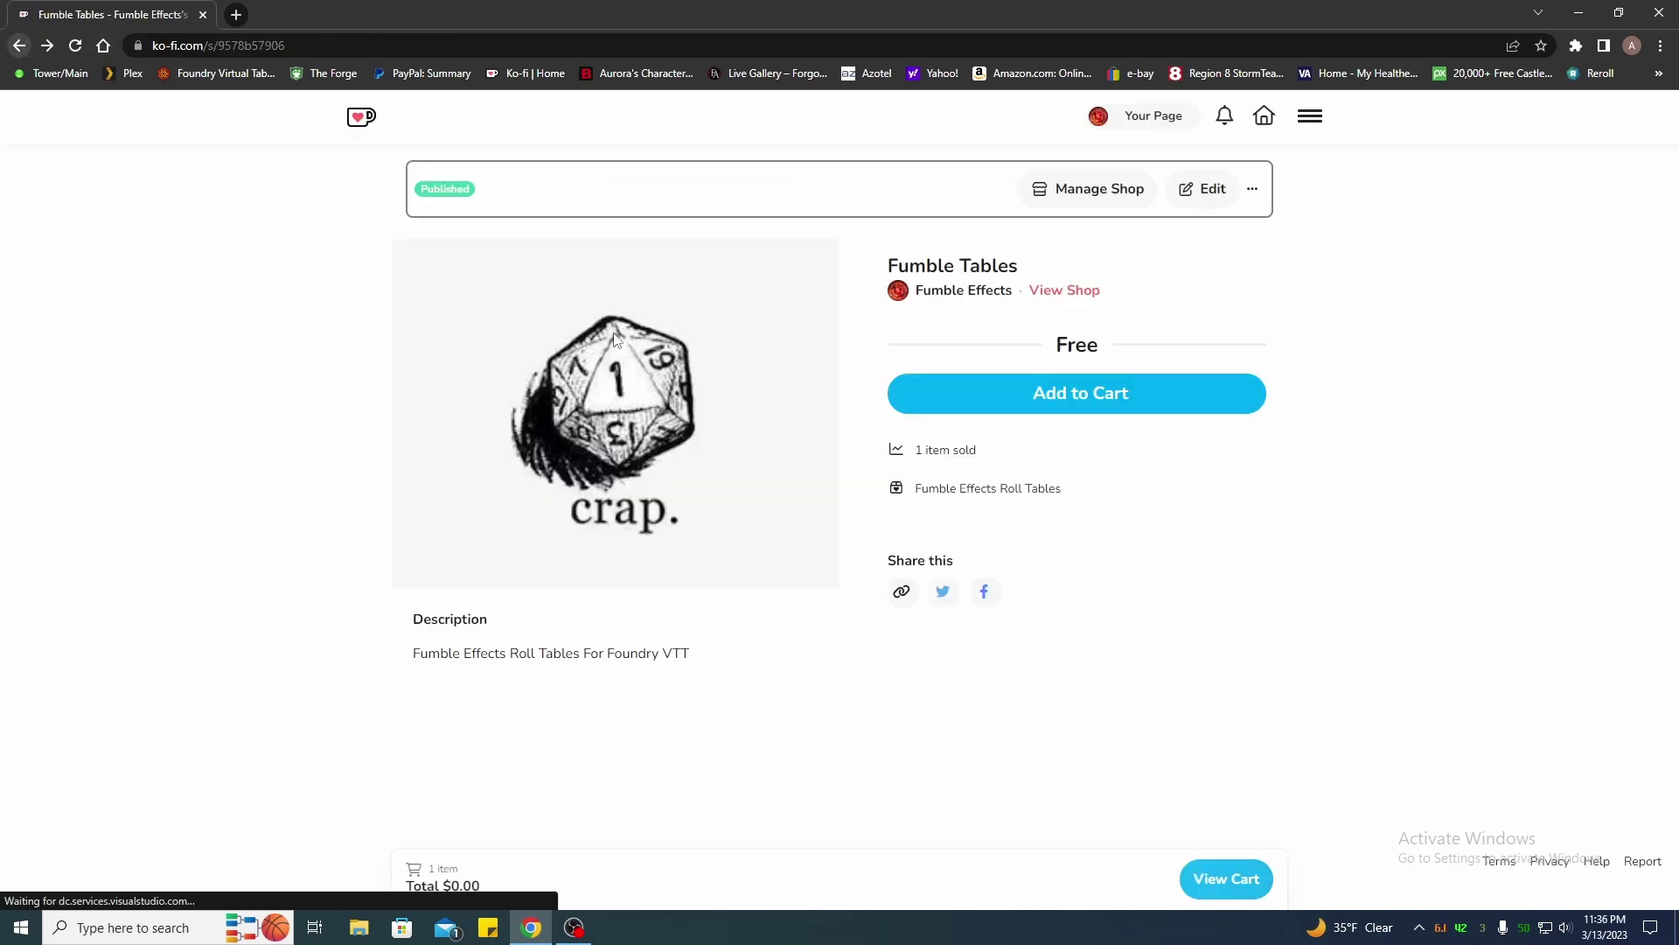
pyautogui.click(1099, 190)
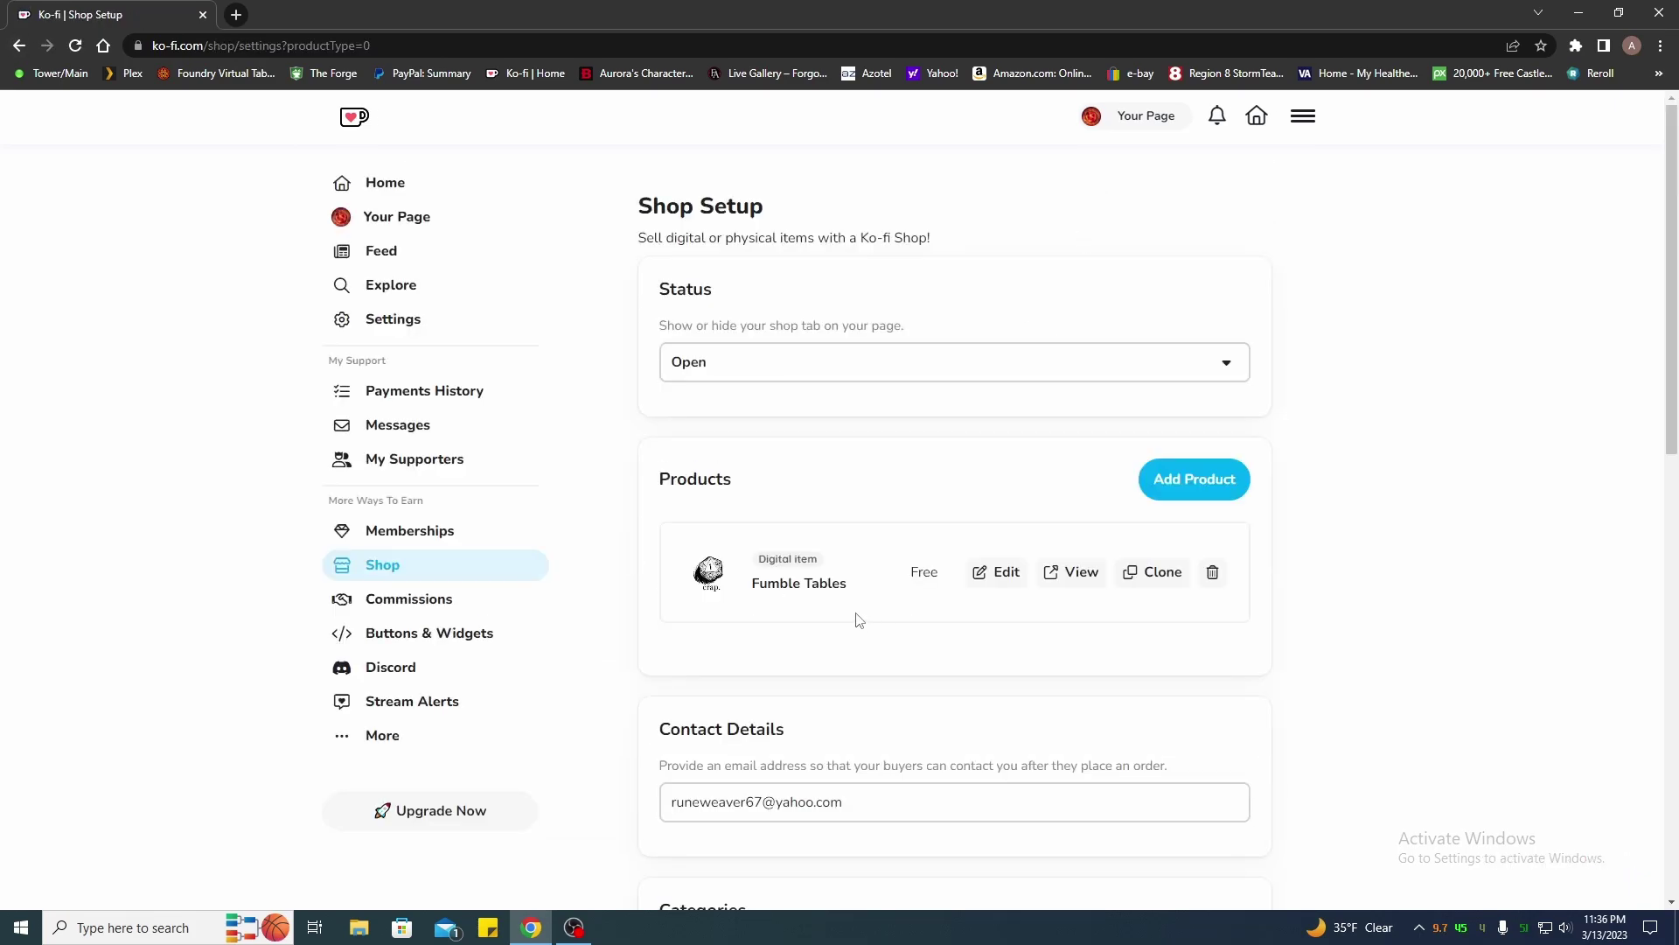
pyautogui.scroll(-1, 844, 563)
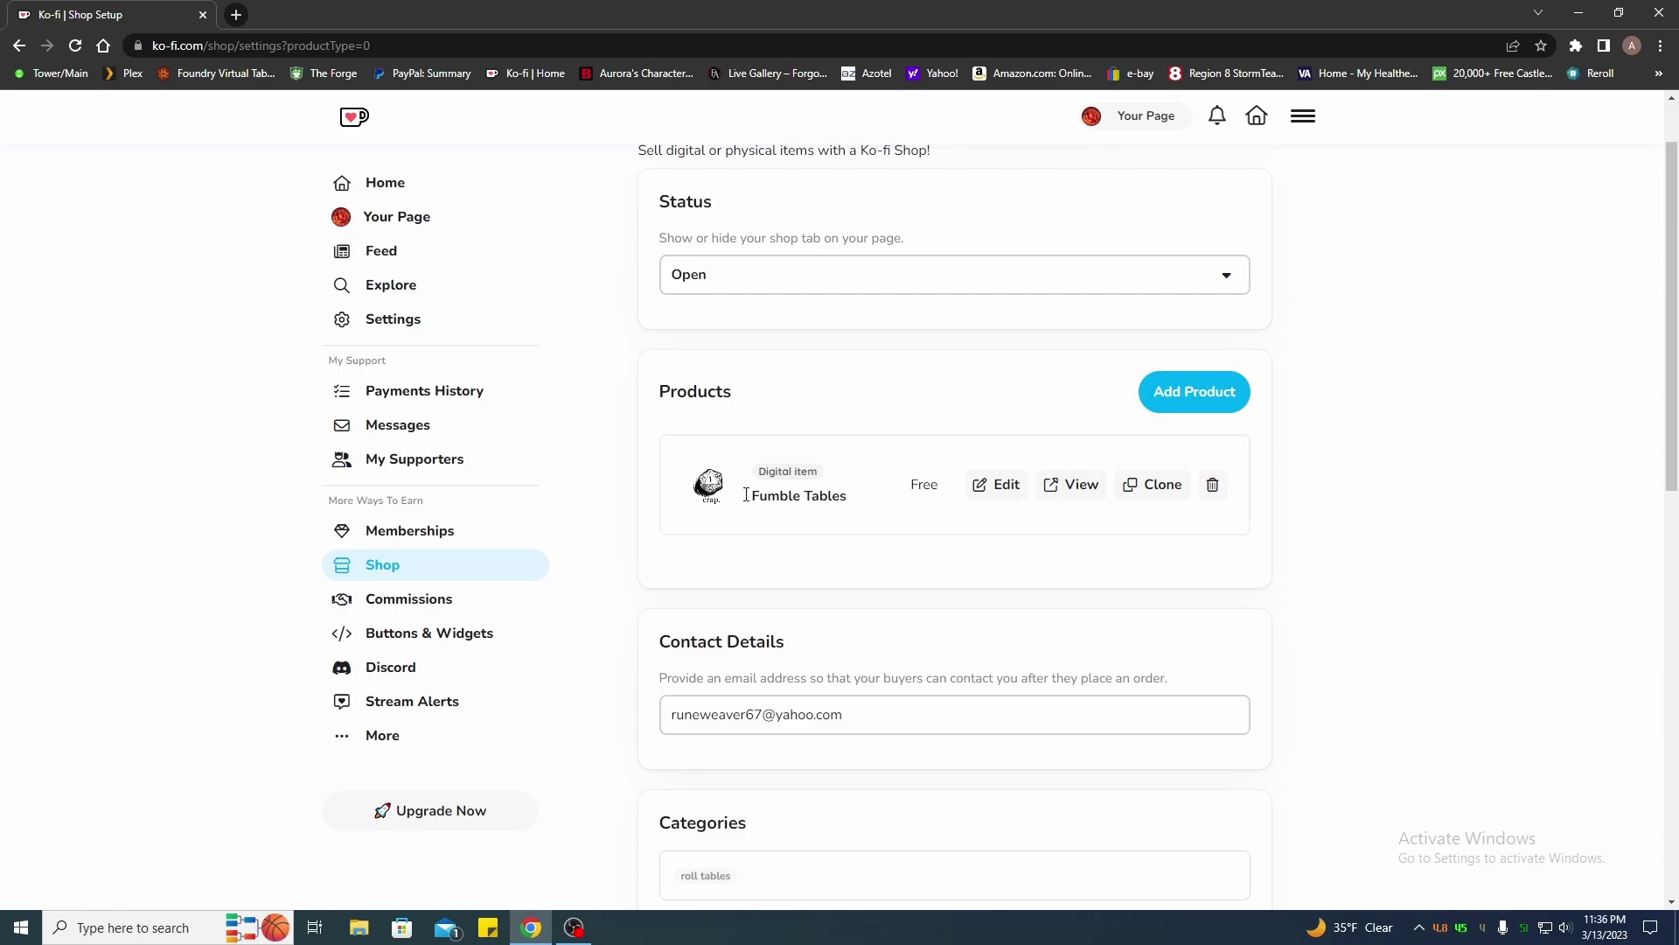
pyautogui.click(714, 484)
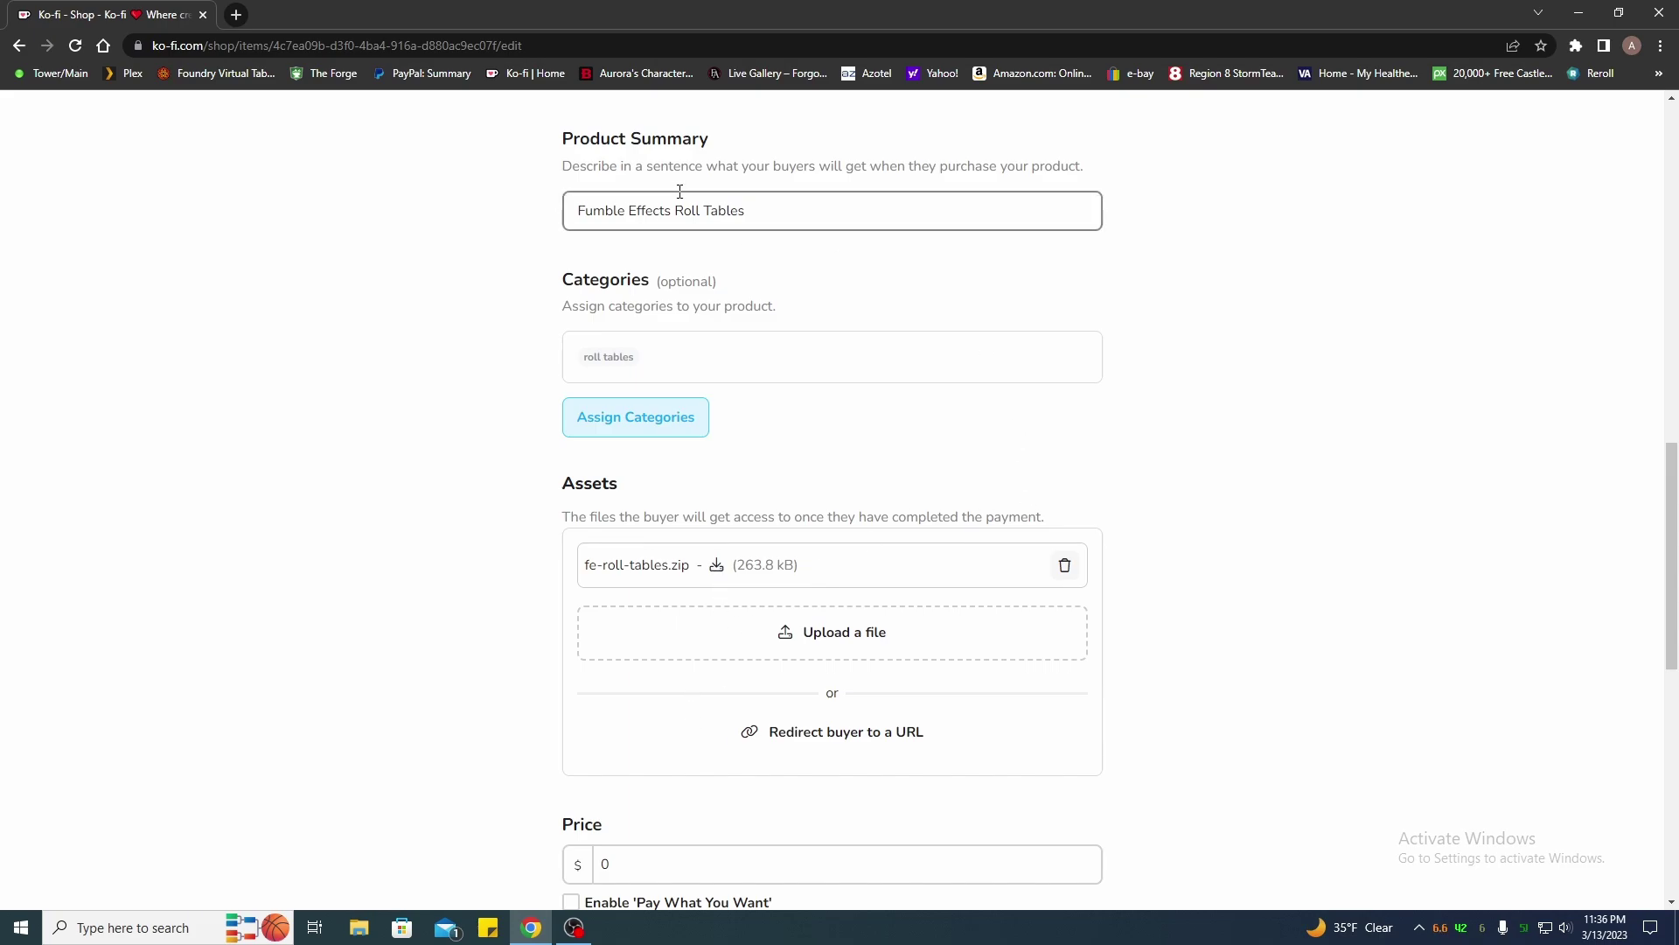
pyautogui.click(1568, 19)
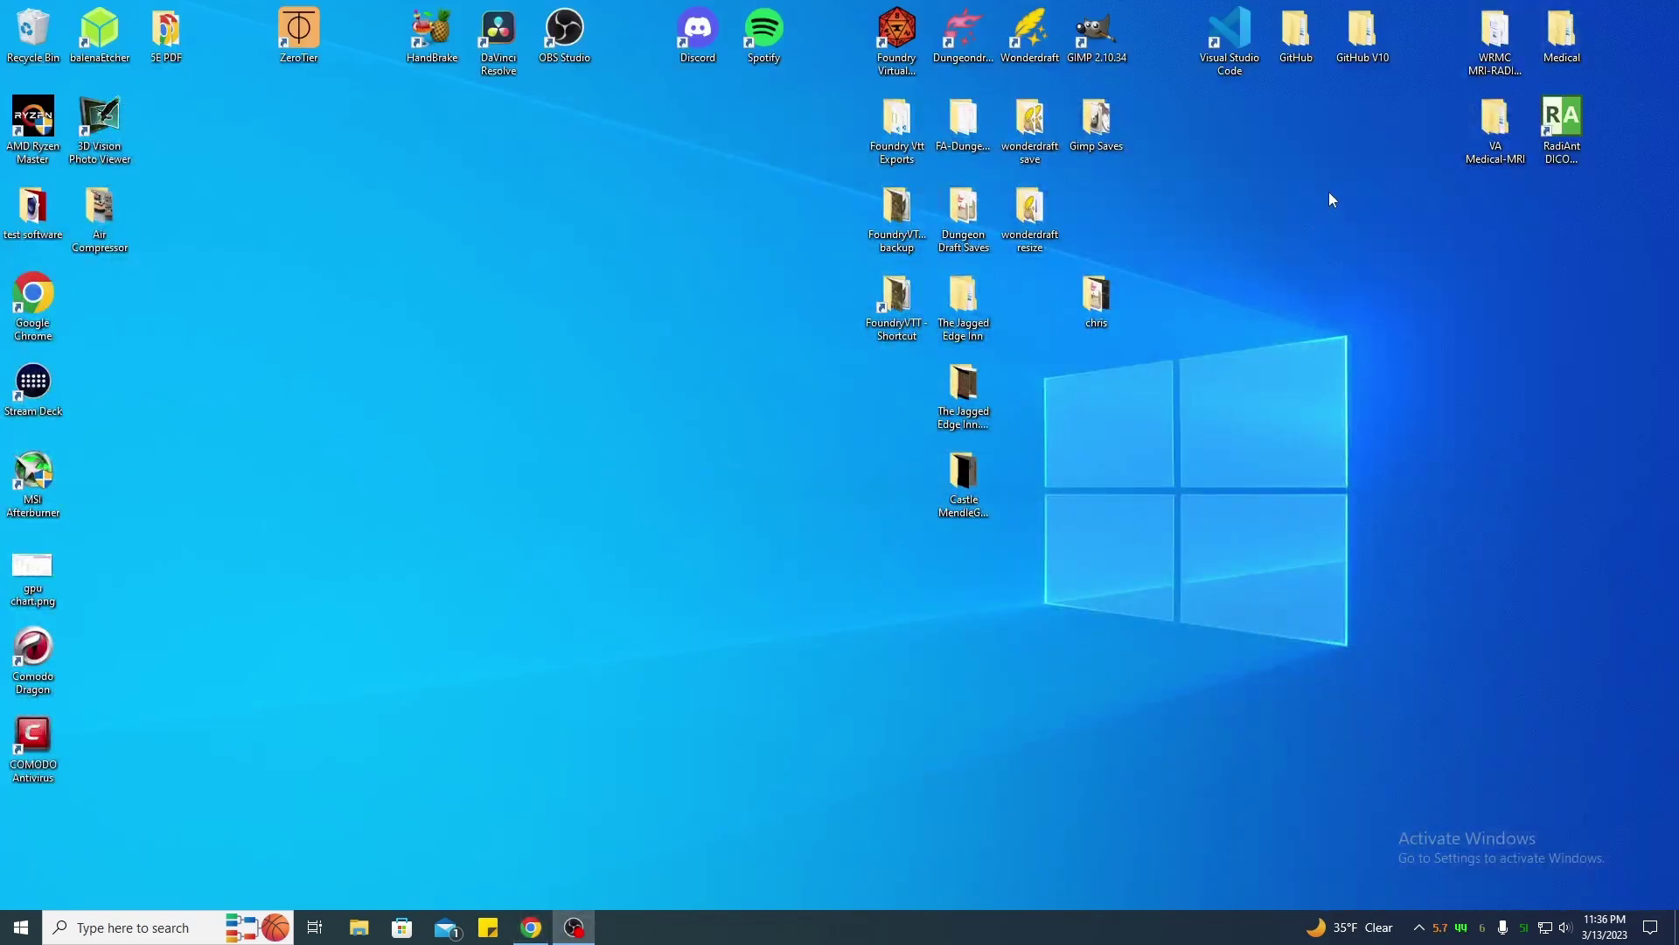
# Look up fe-roll-tables.zip in the fe-roll-tables subfolder of the desktop's GitHub V10 folder, and close the file window
pyautogui.doubleClick(1363, 35)
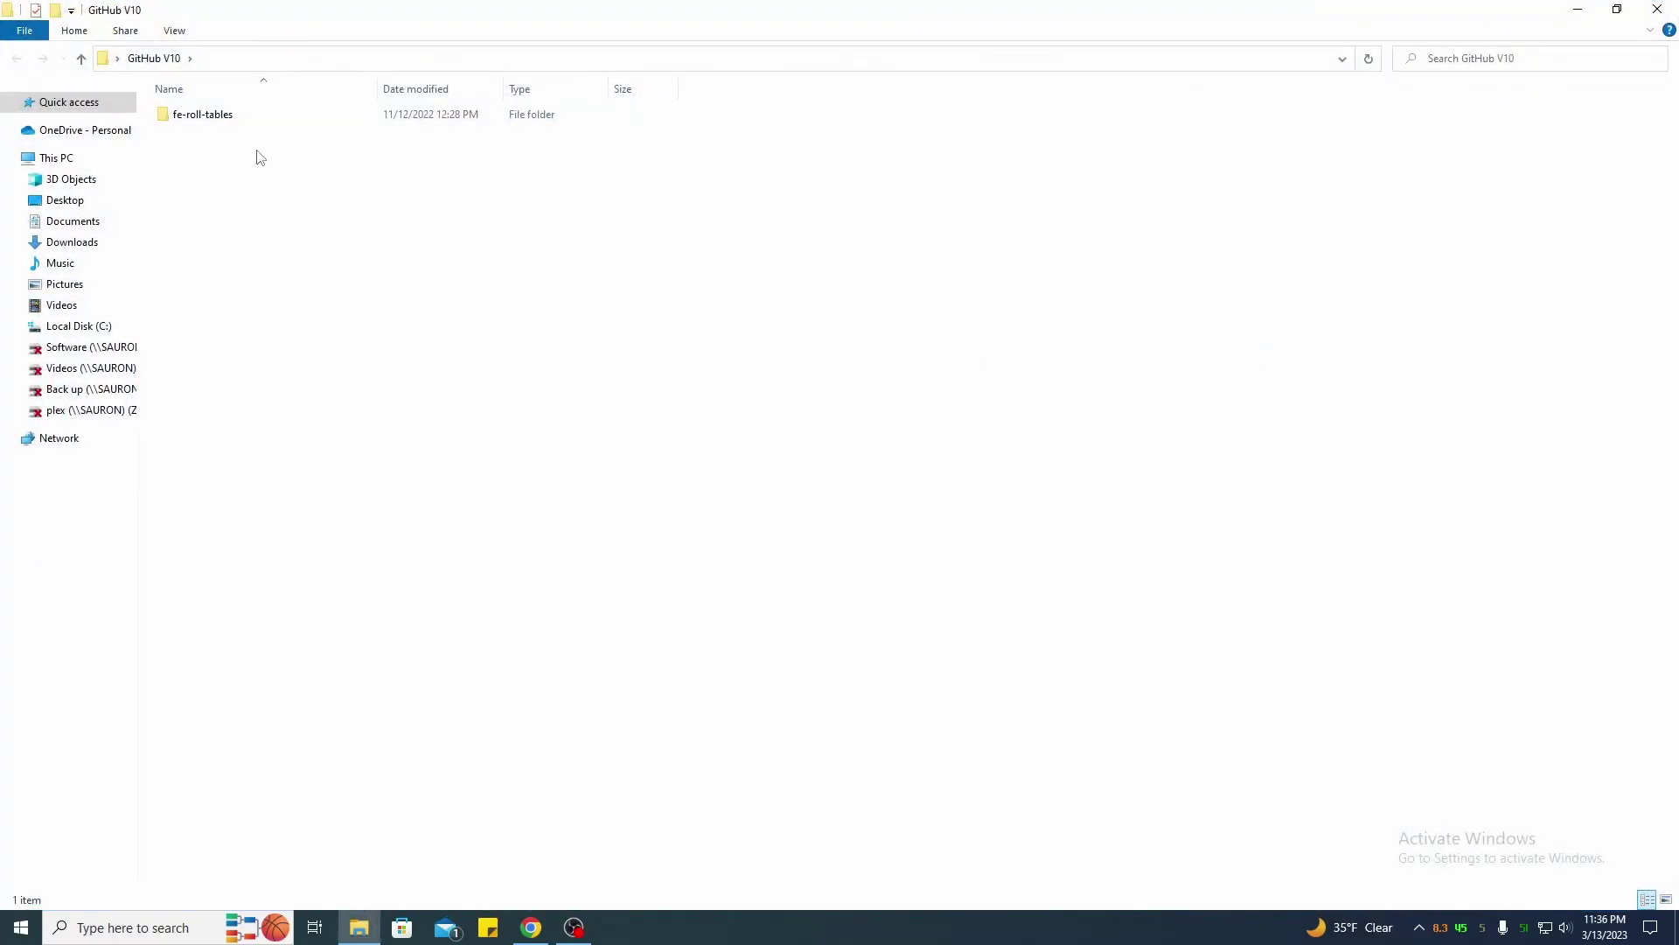
pyautogui.moveTo(210, 121)
pyautogui.mouseDown()
pyautogui.moveTo(275, 185)
pyautogui.moveTo(223, 124)
pyautogui.mouseUp()
pyautogui.doubleClick(225, 120)
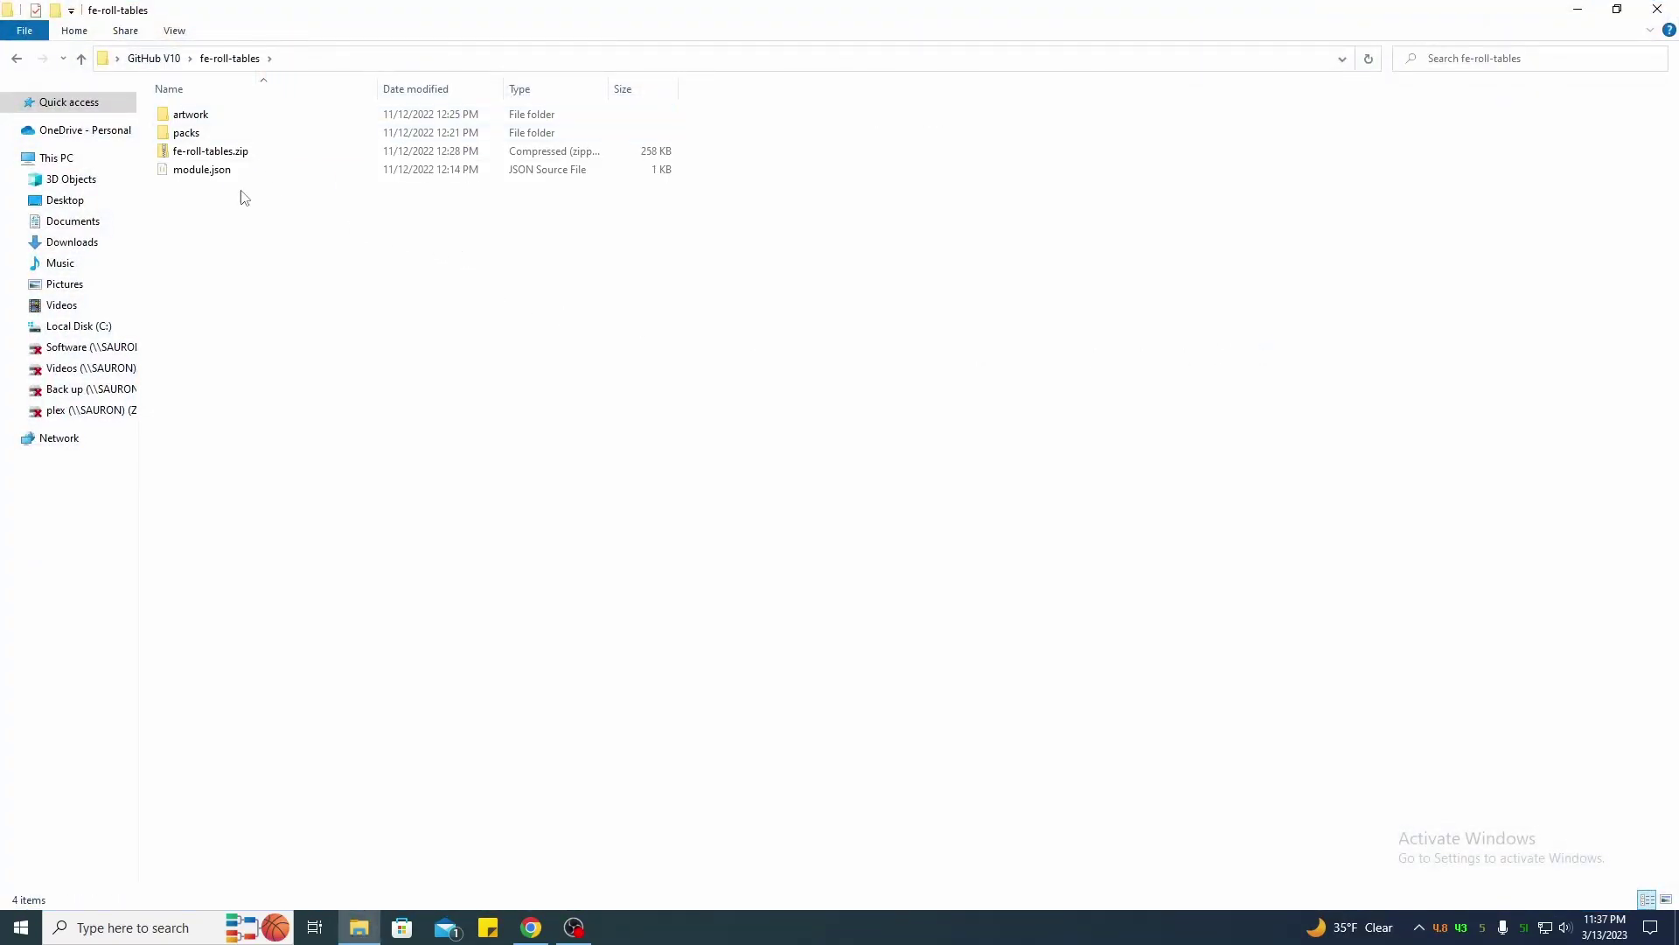
pyautogui.click(218, 157)
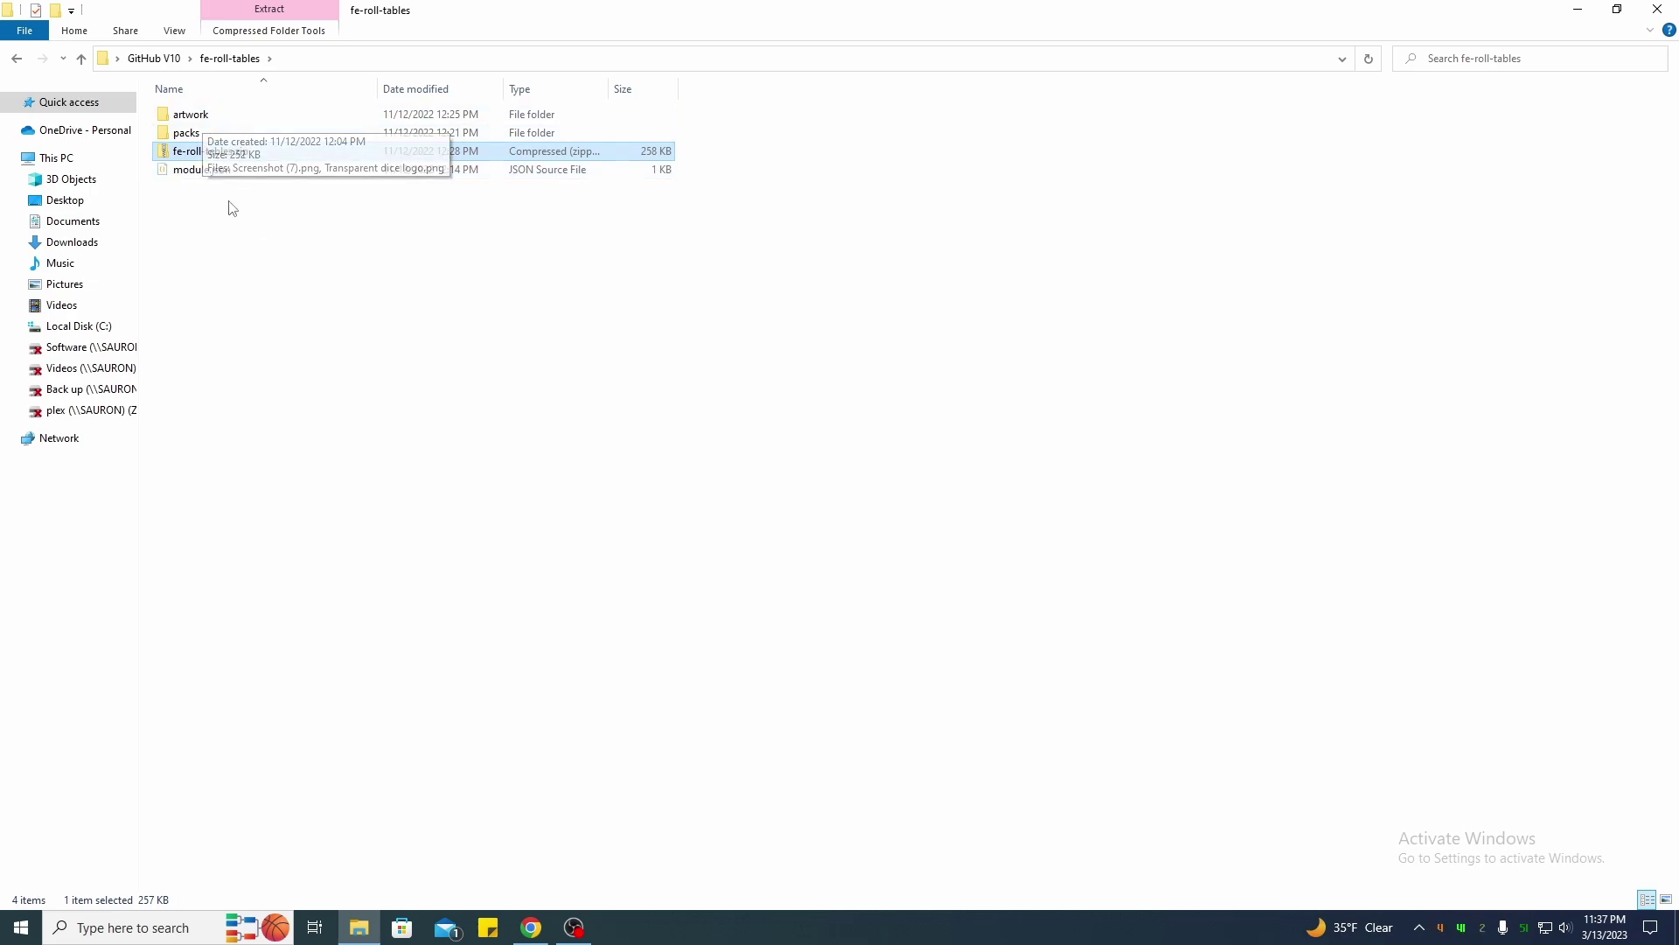
pyautogui.click(1659, 12)
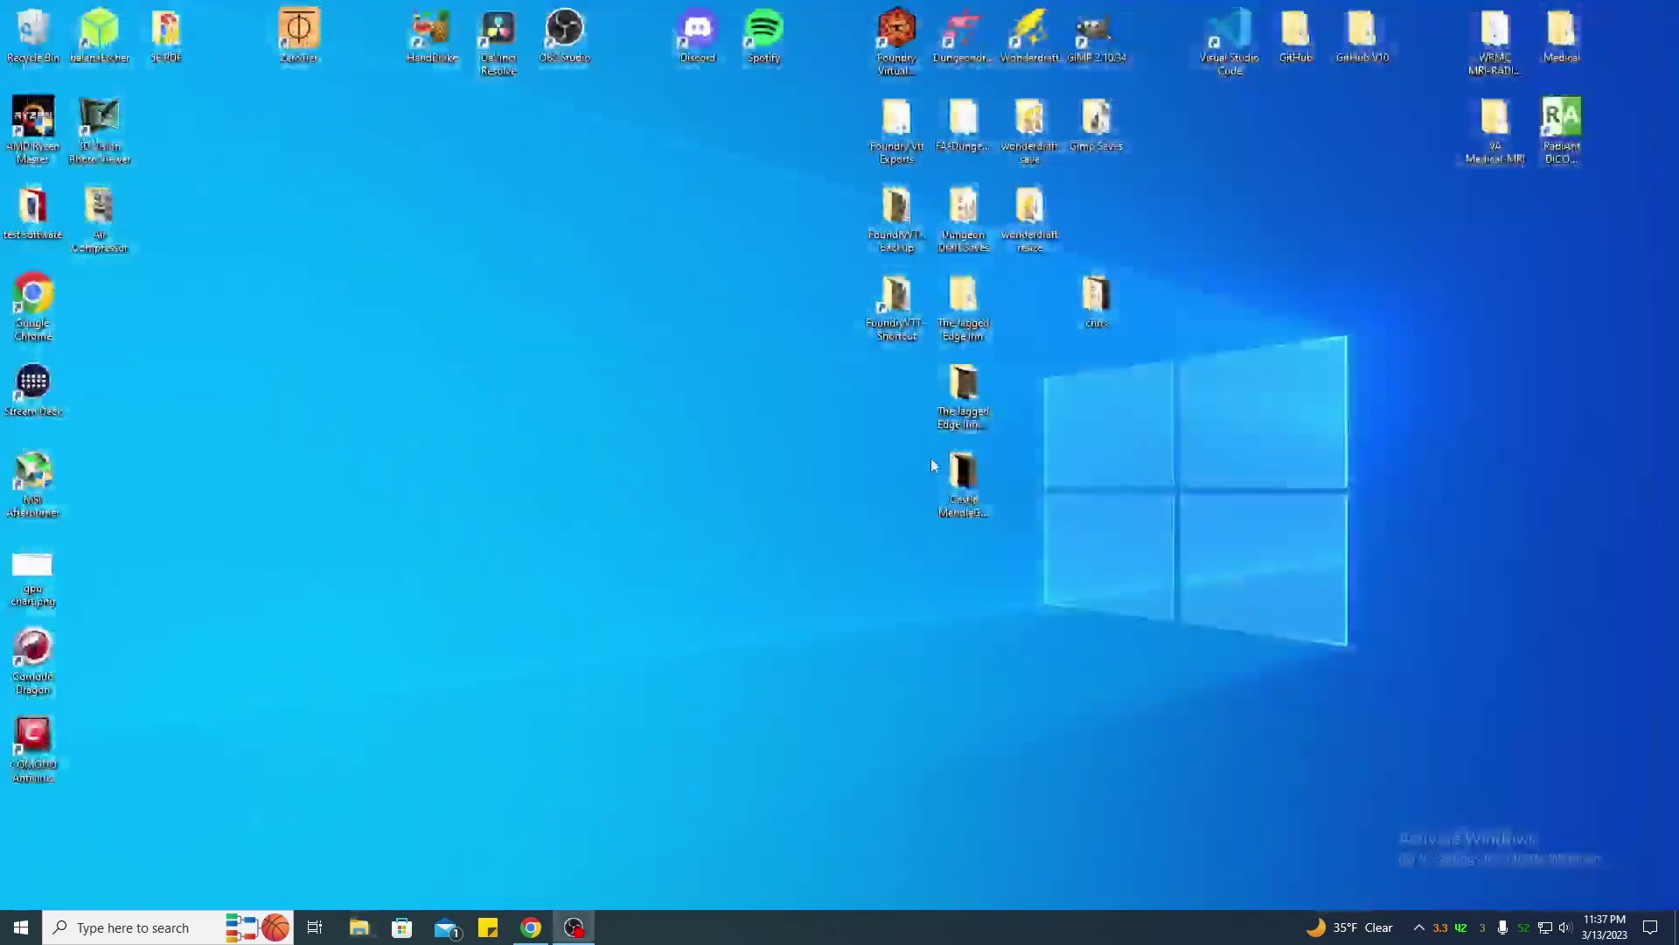
# Open the modules folder inside FoundryVTT's Data folder, starting from the FoundryVTT desktop shortcut
pyautogui.doubleClick(888, 328)
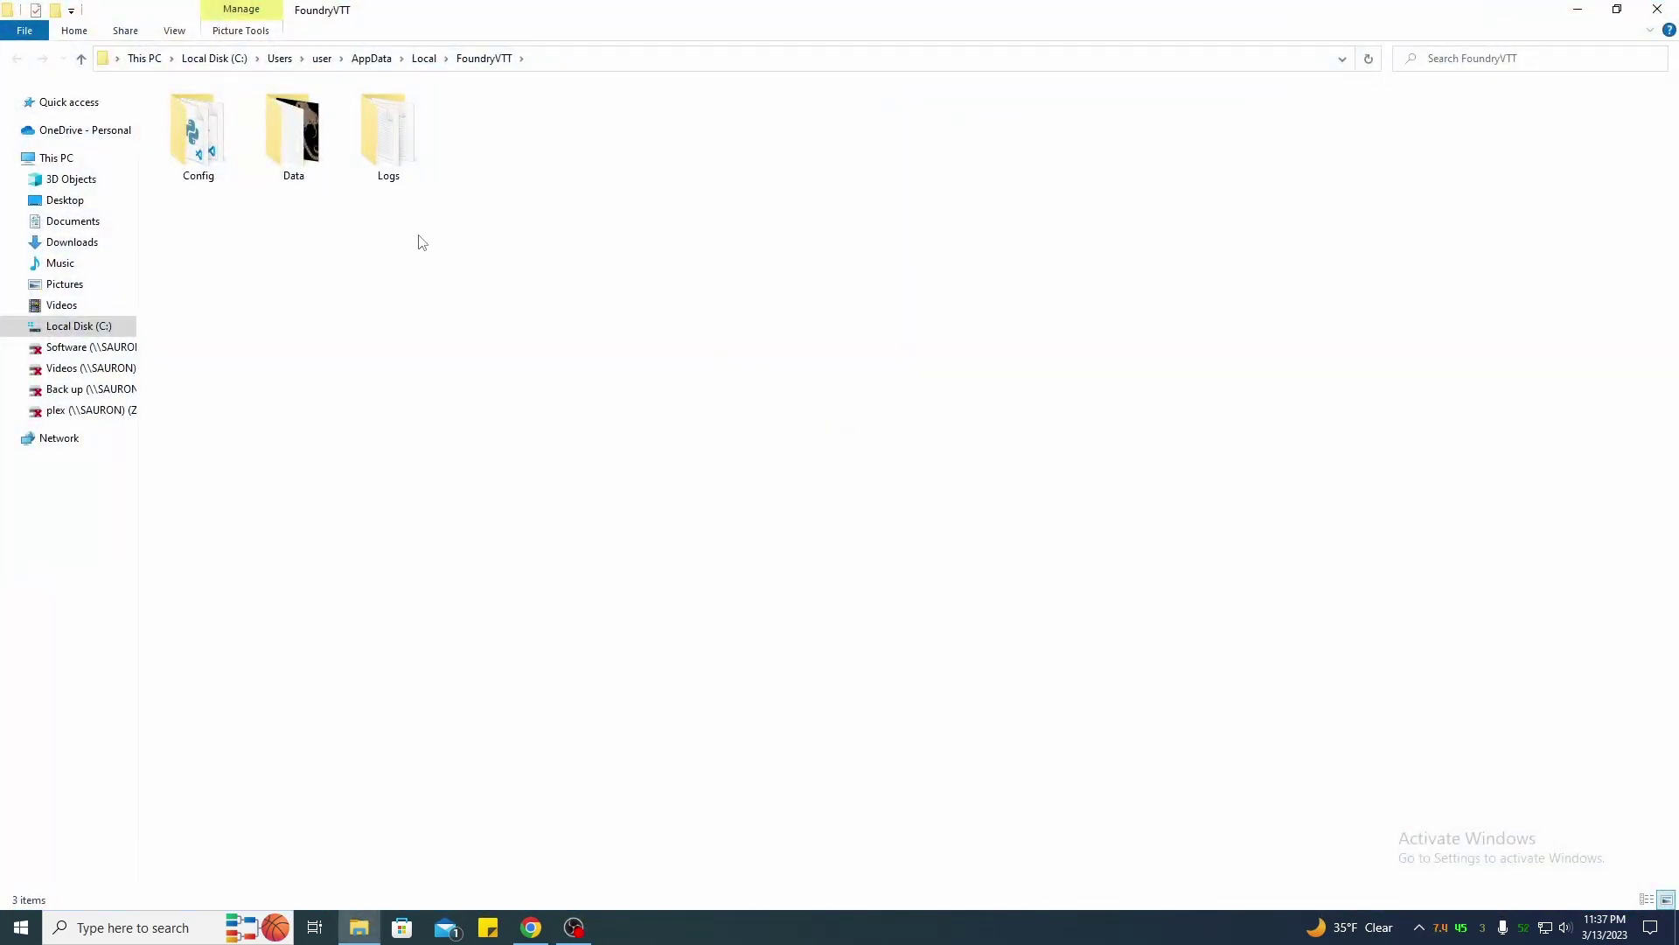
pyautogui.click(287, 166)
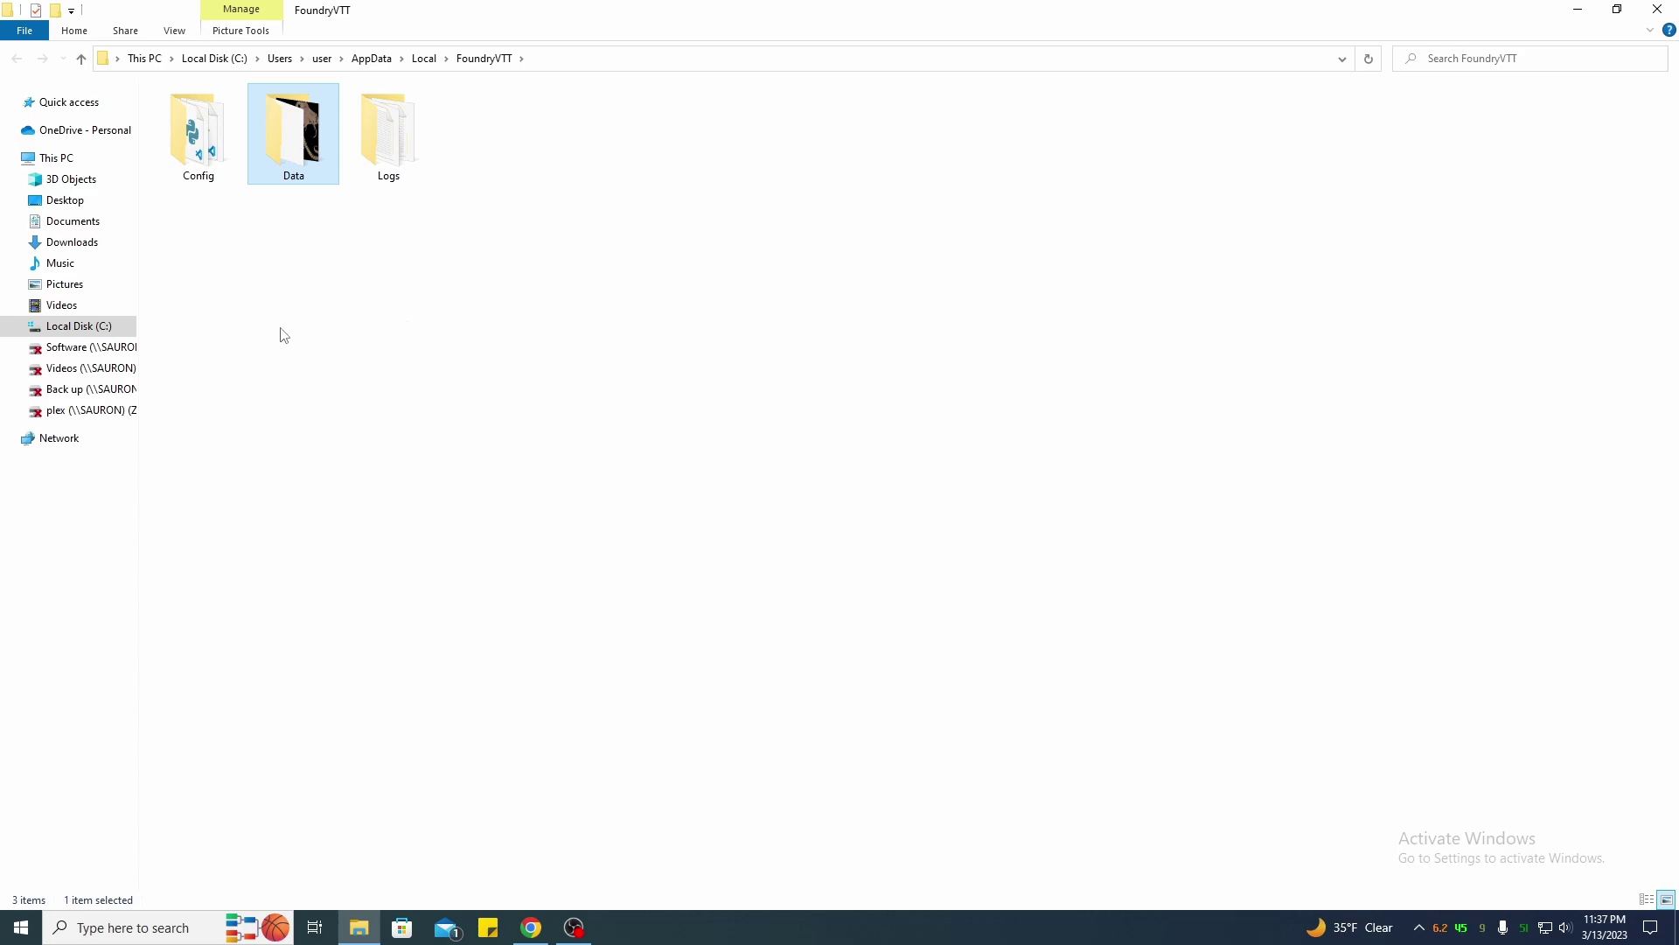
pyautogui.doubleClick(304, 156)
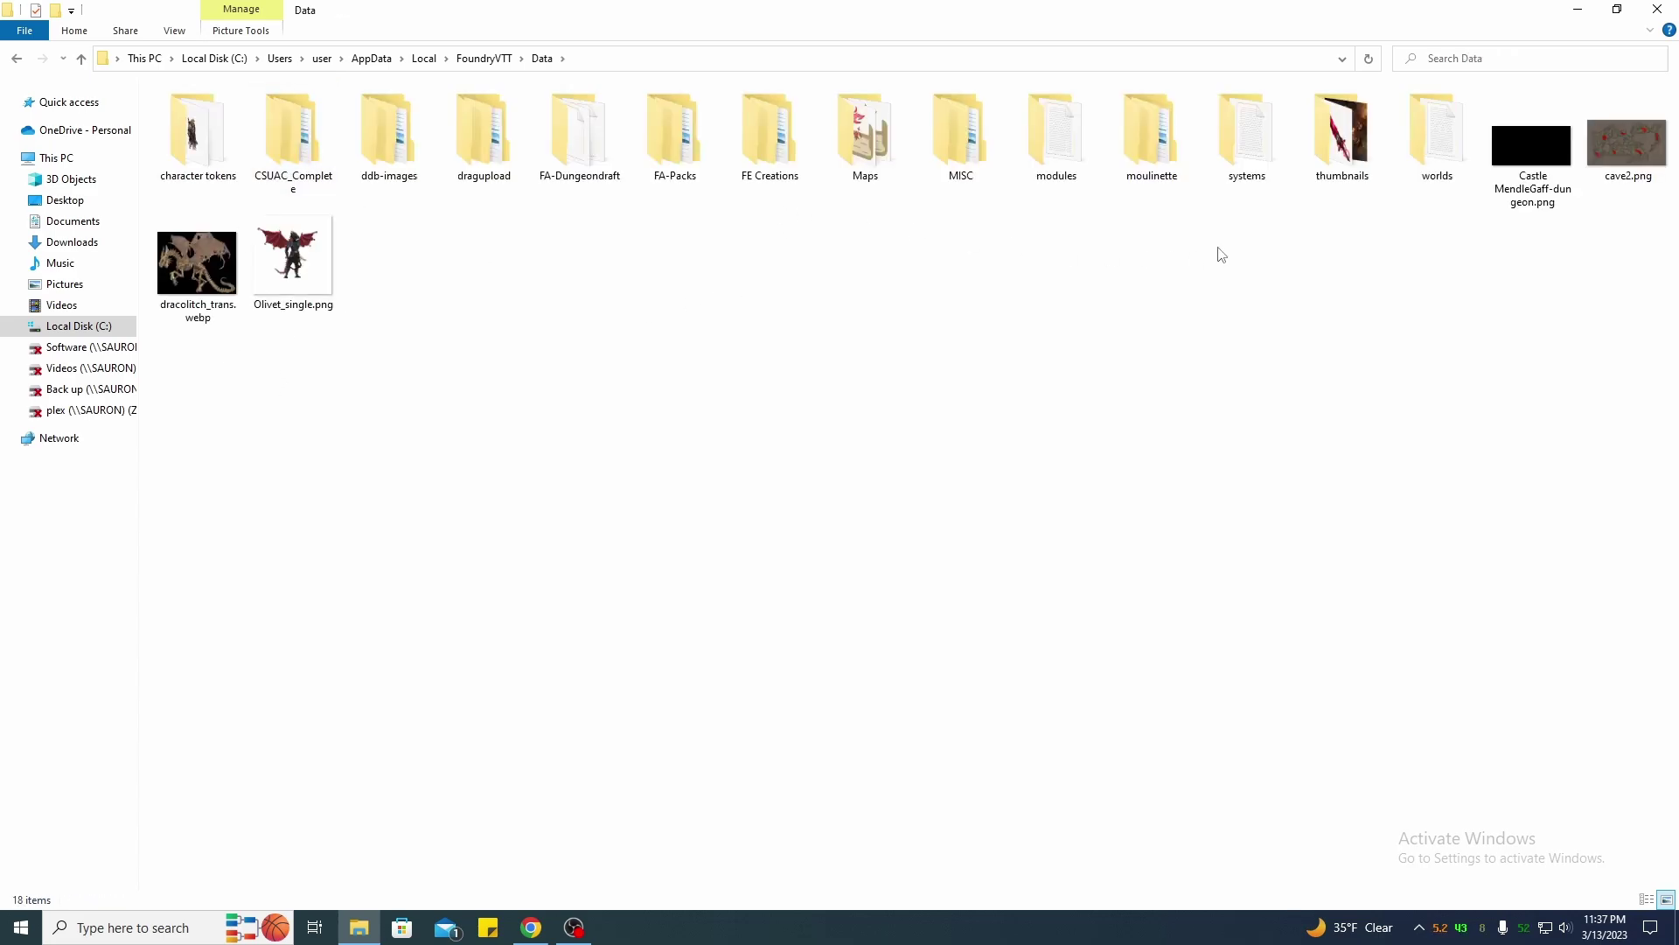
pyautogui.doubleClick(1064, 145)
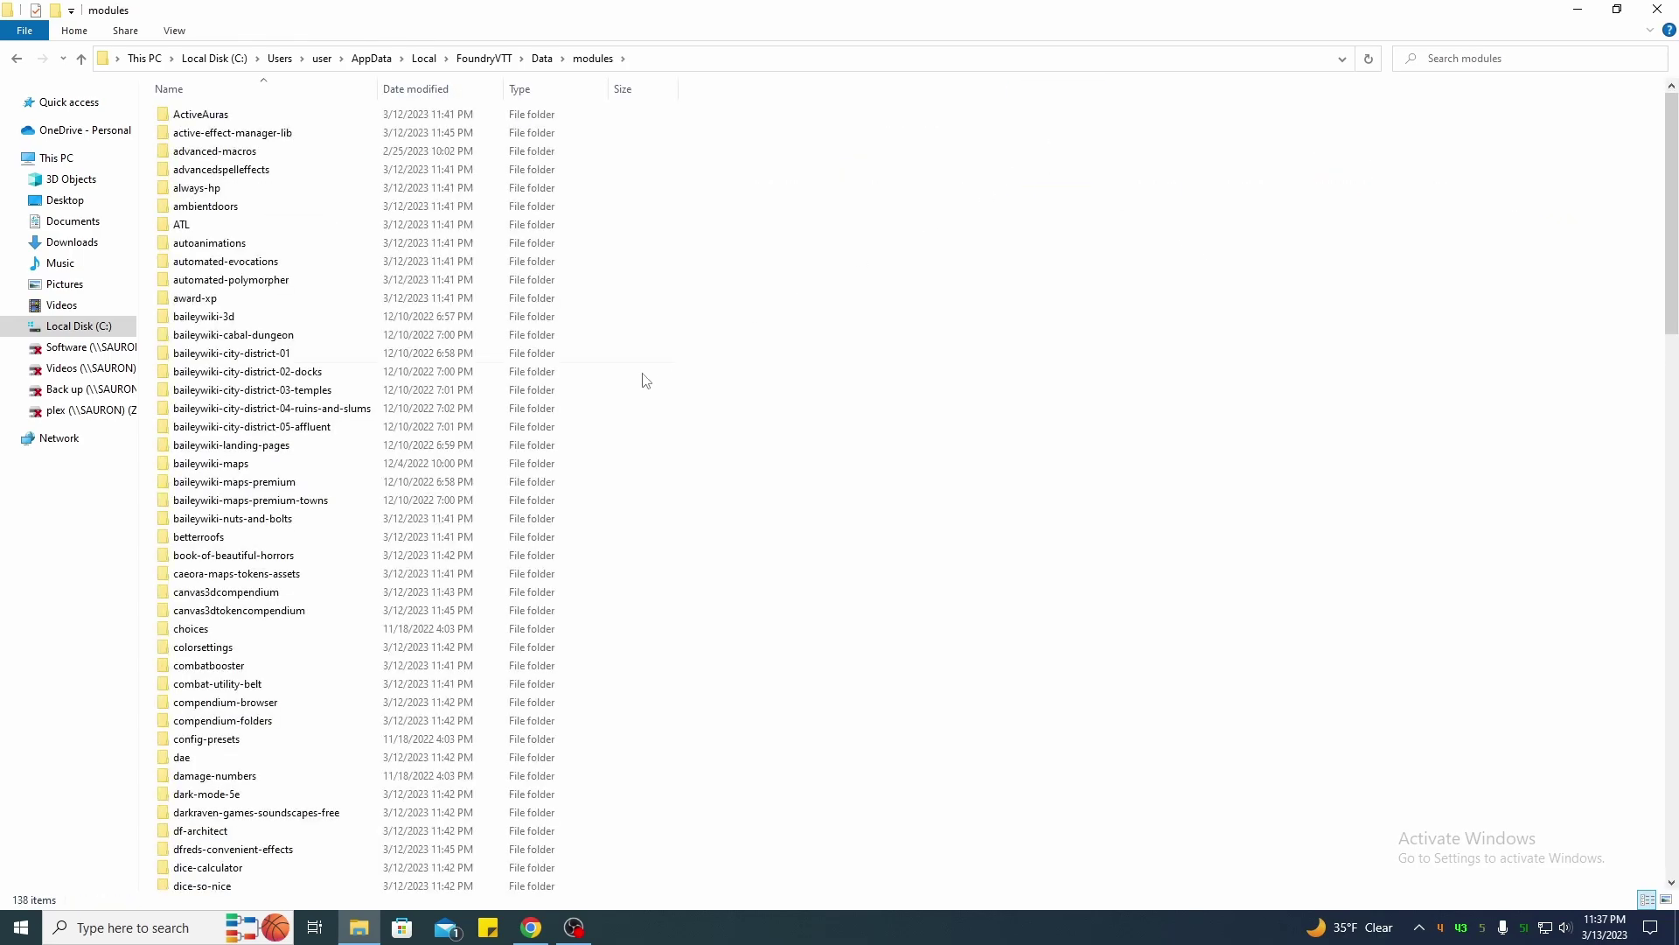
# Find the fe-roll-tables folder among the installed modules, examine its contents, and close the file window
pyautogui.scroll(-3, 354, 594)
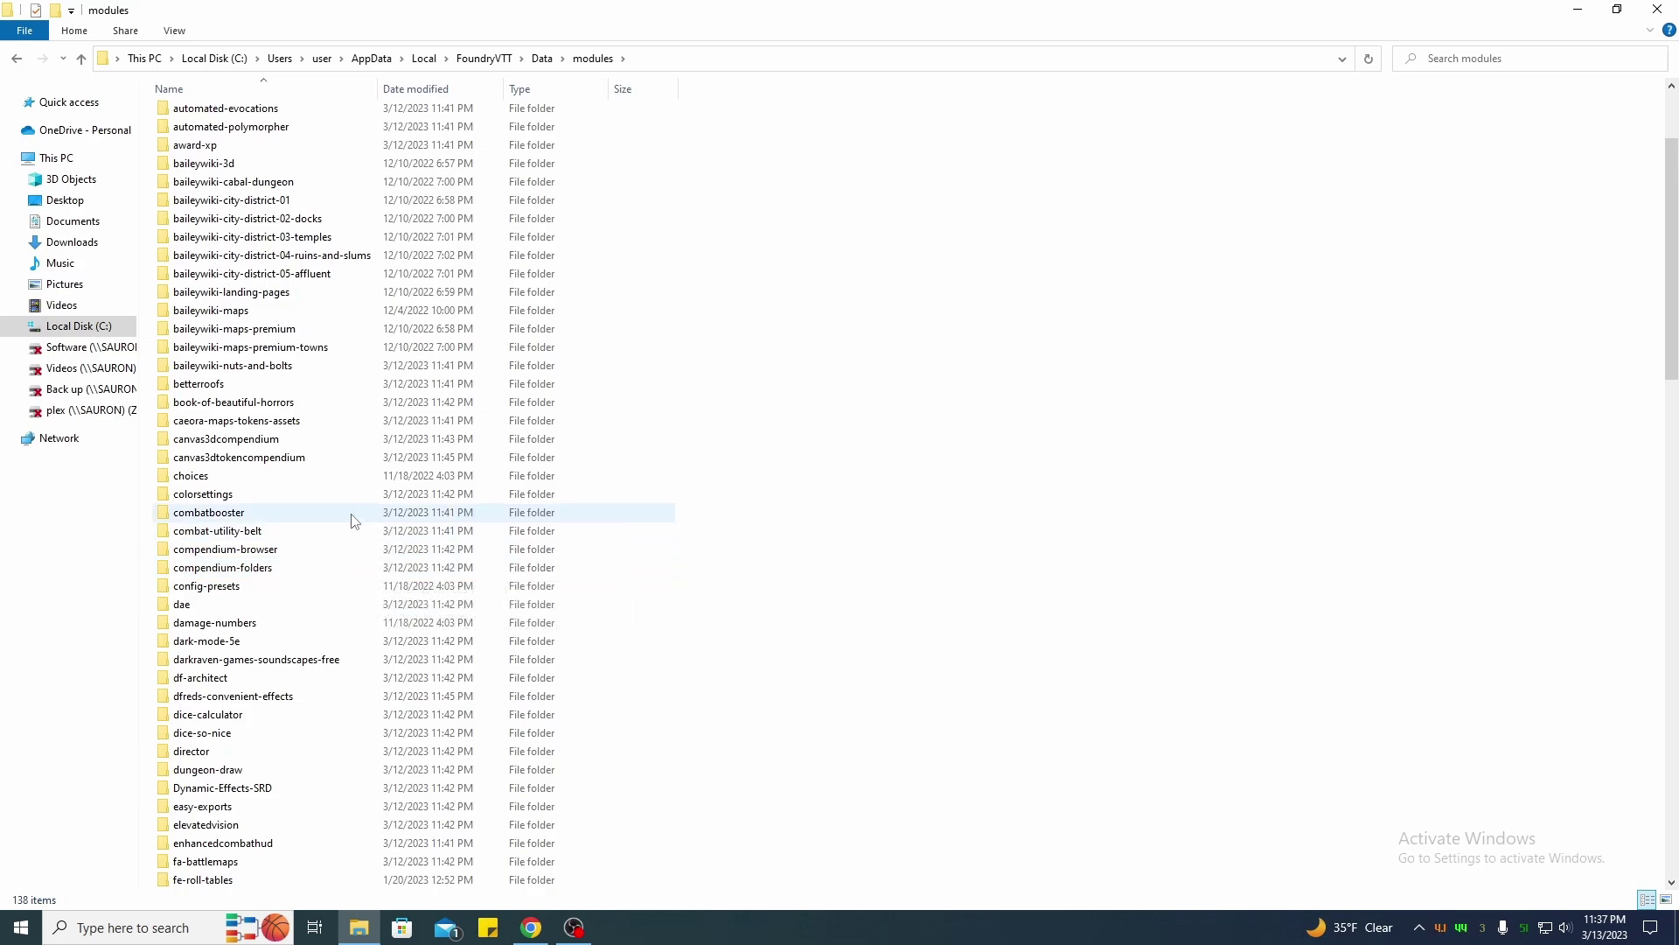
pyautogui.scroll(-2, 354, 524)
pyautogui.scroll(-1, 354, 542)
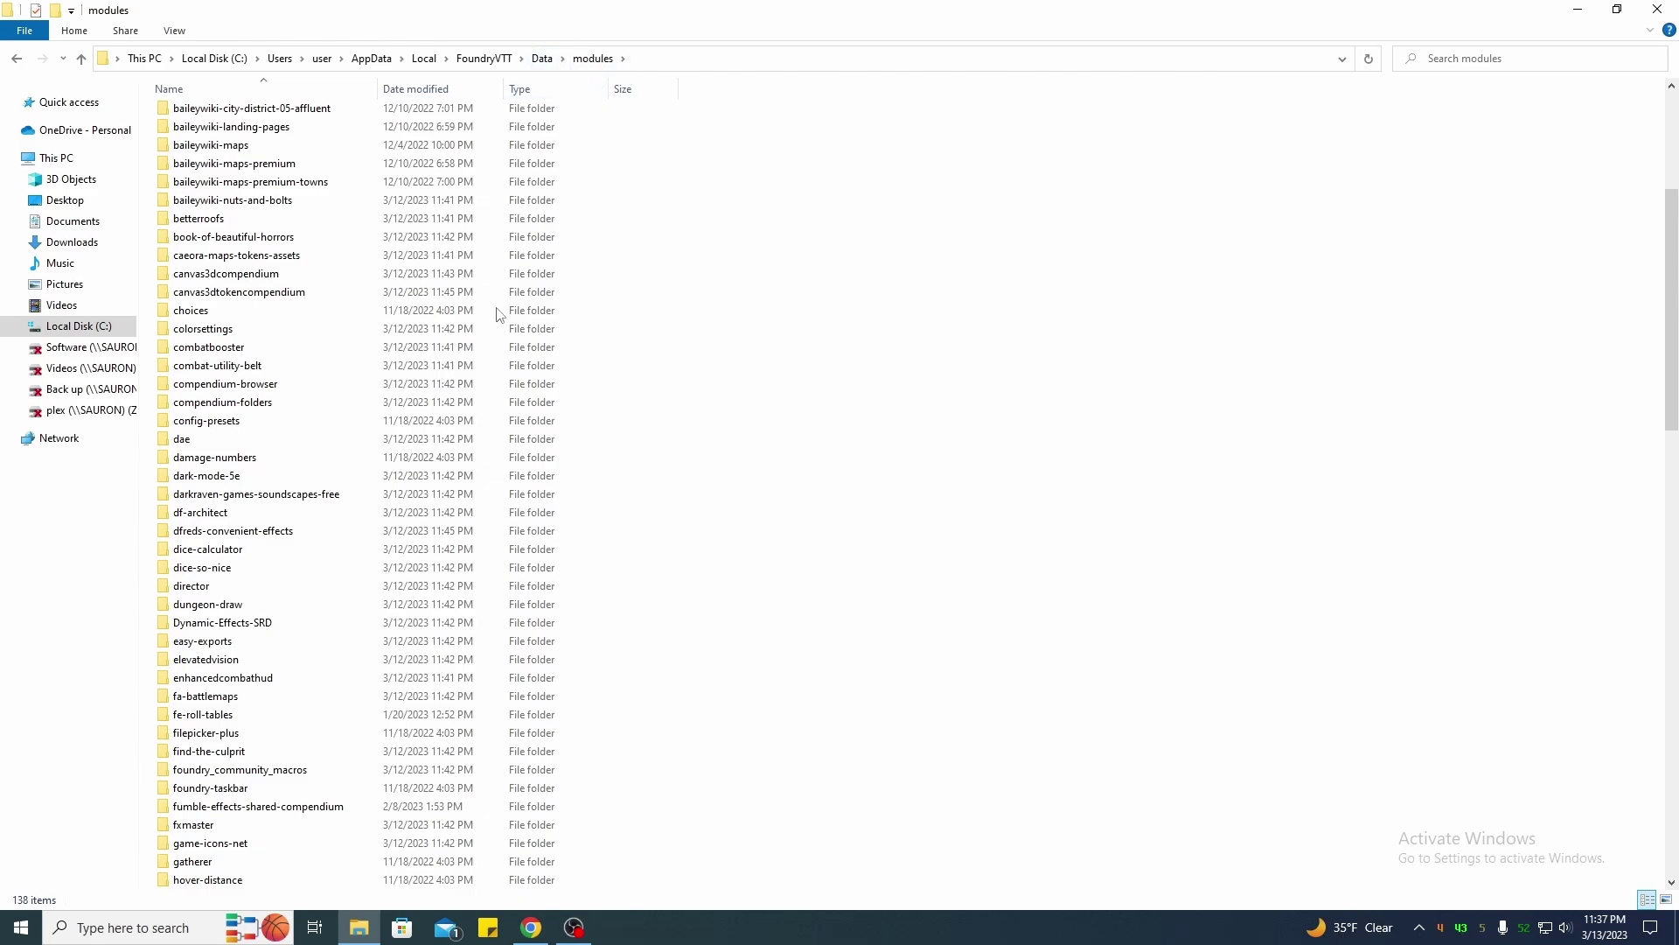
pyautogui.scroll(-1, 273, 631)
pyautogui.scroll(-1, 263, 665)
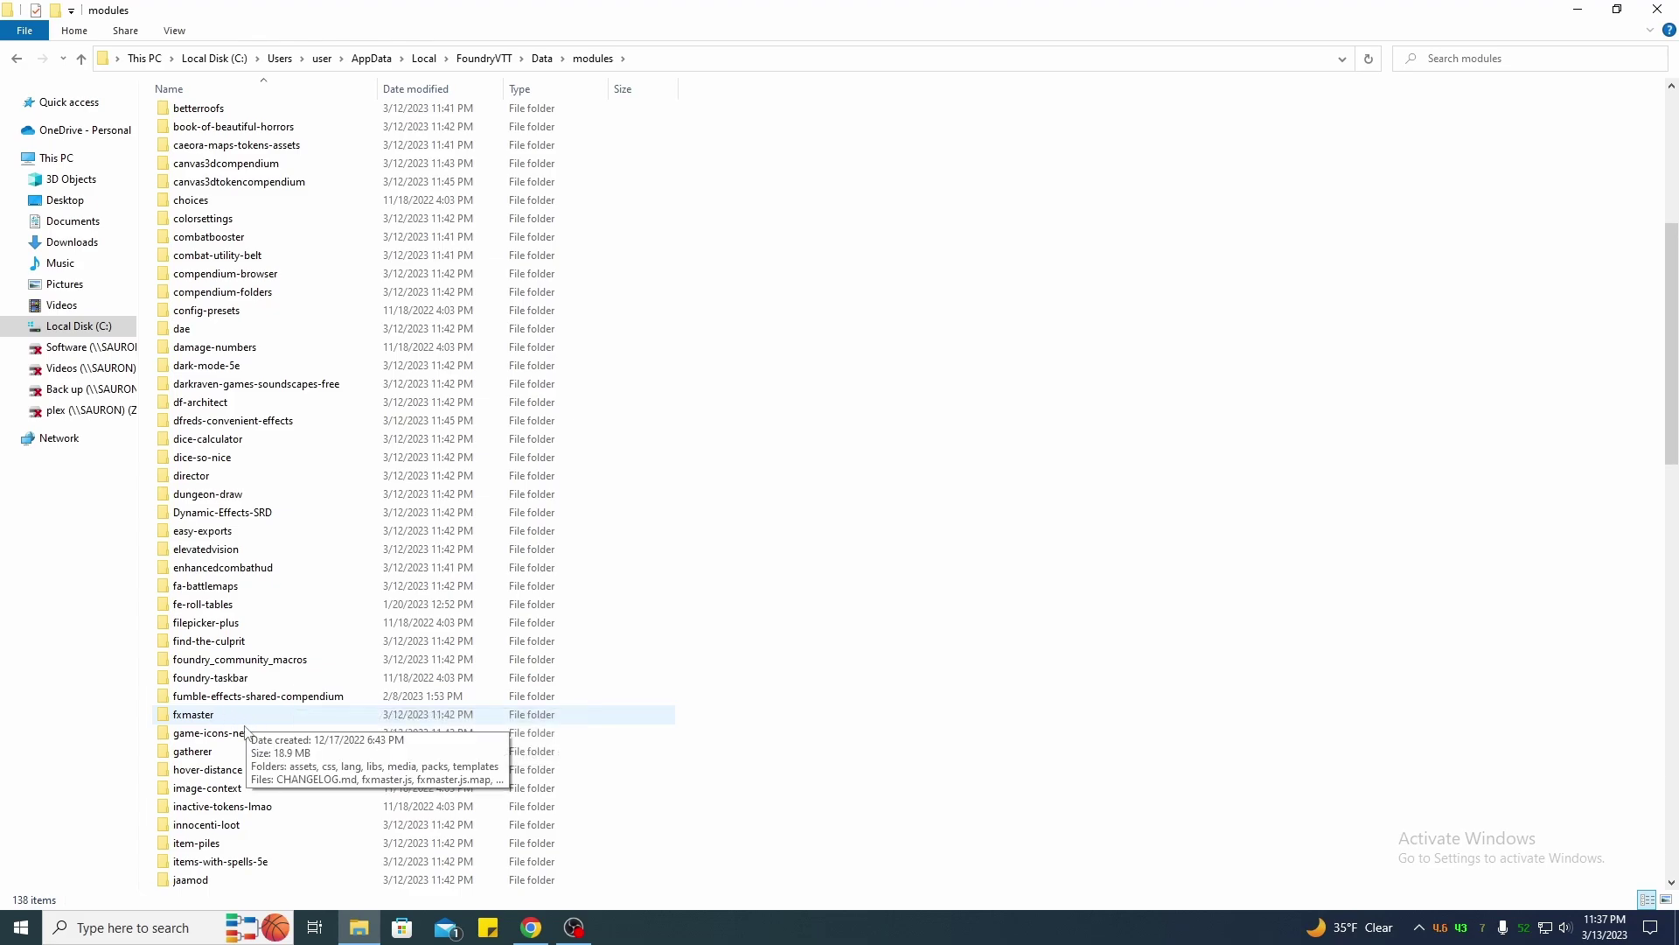
pyautogui.scroll(-1, 287, 711)
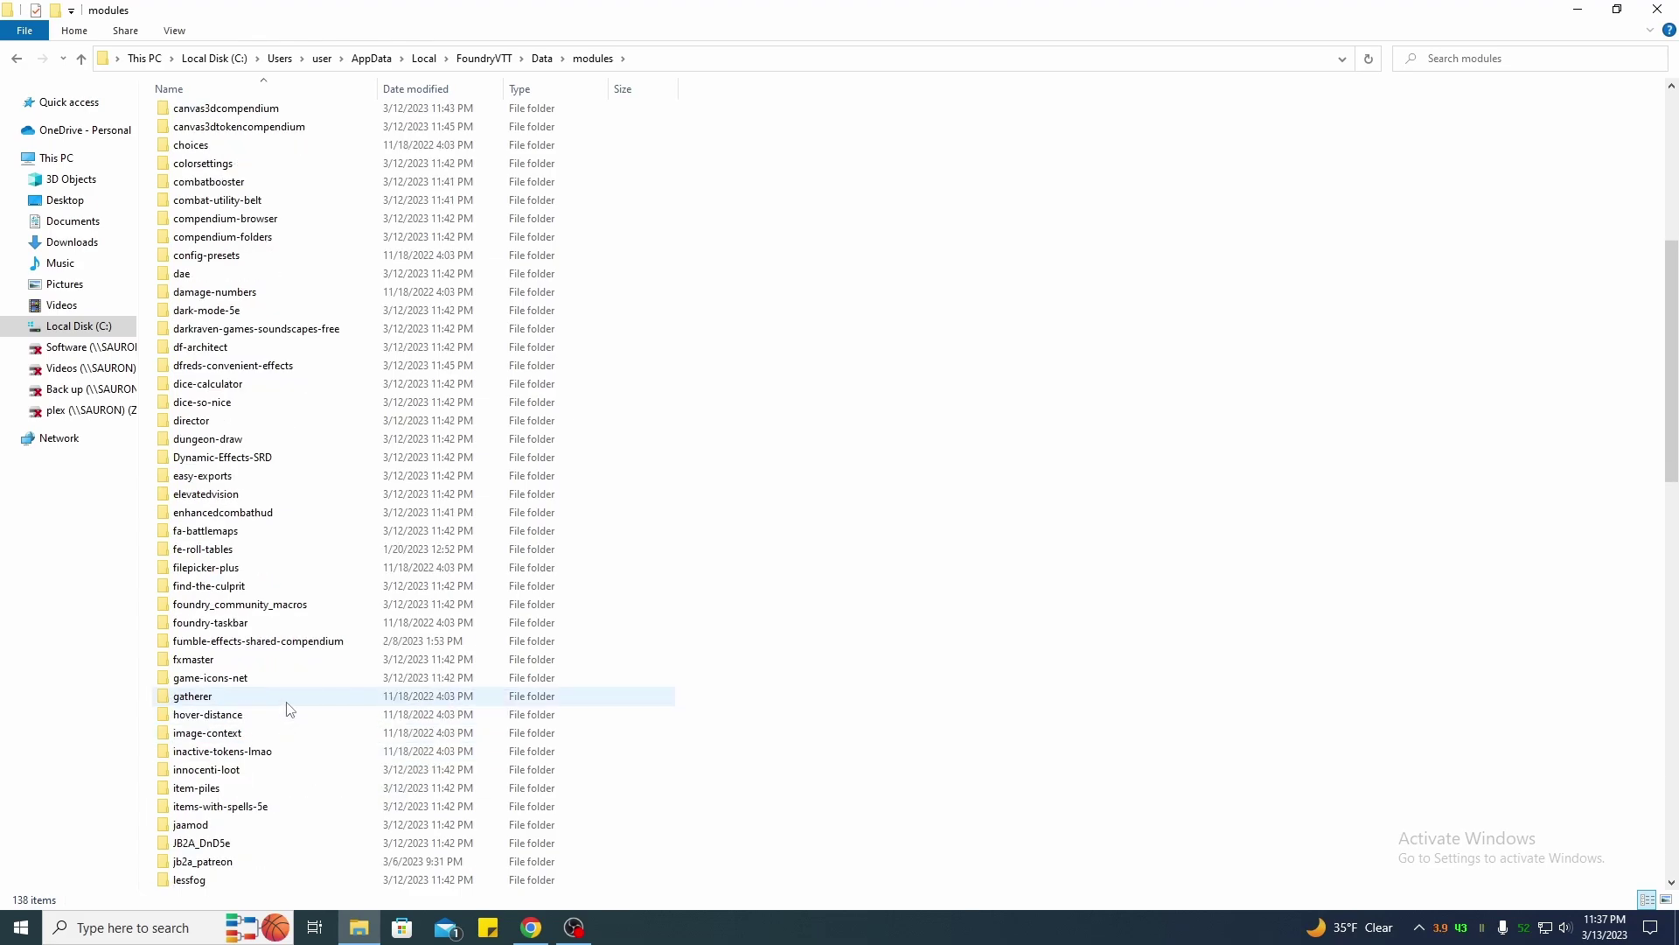
pyautogui.scroll(2, 289, 709)
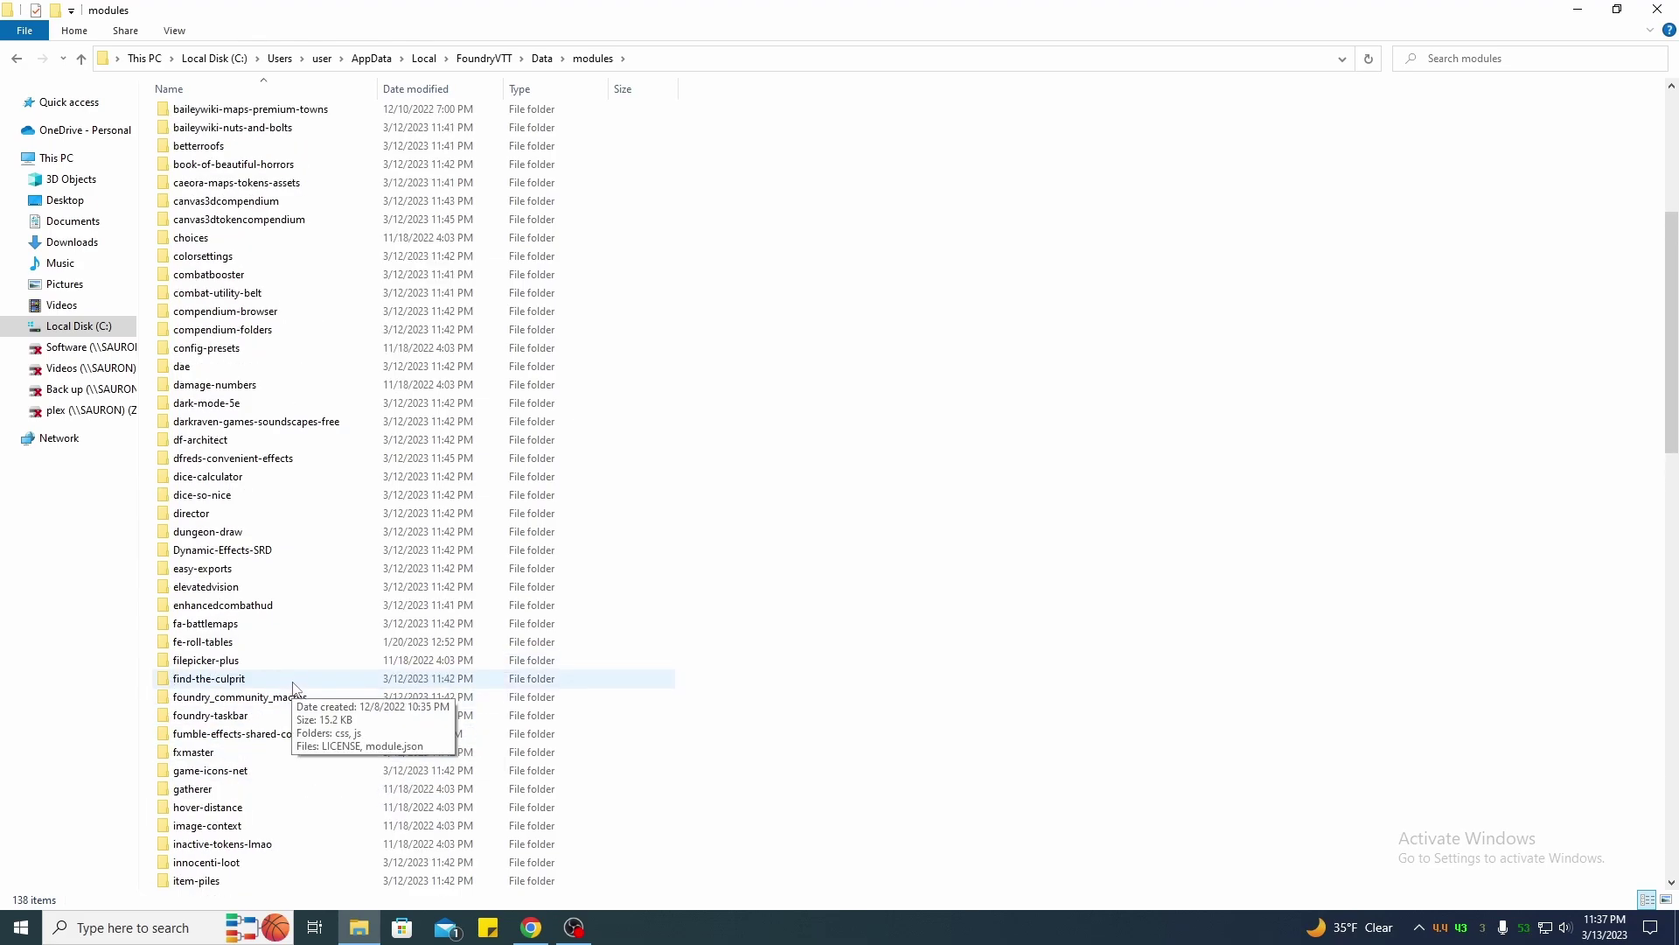
pyautogui.click(220, 646)
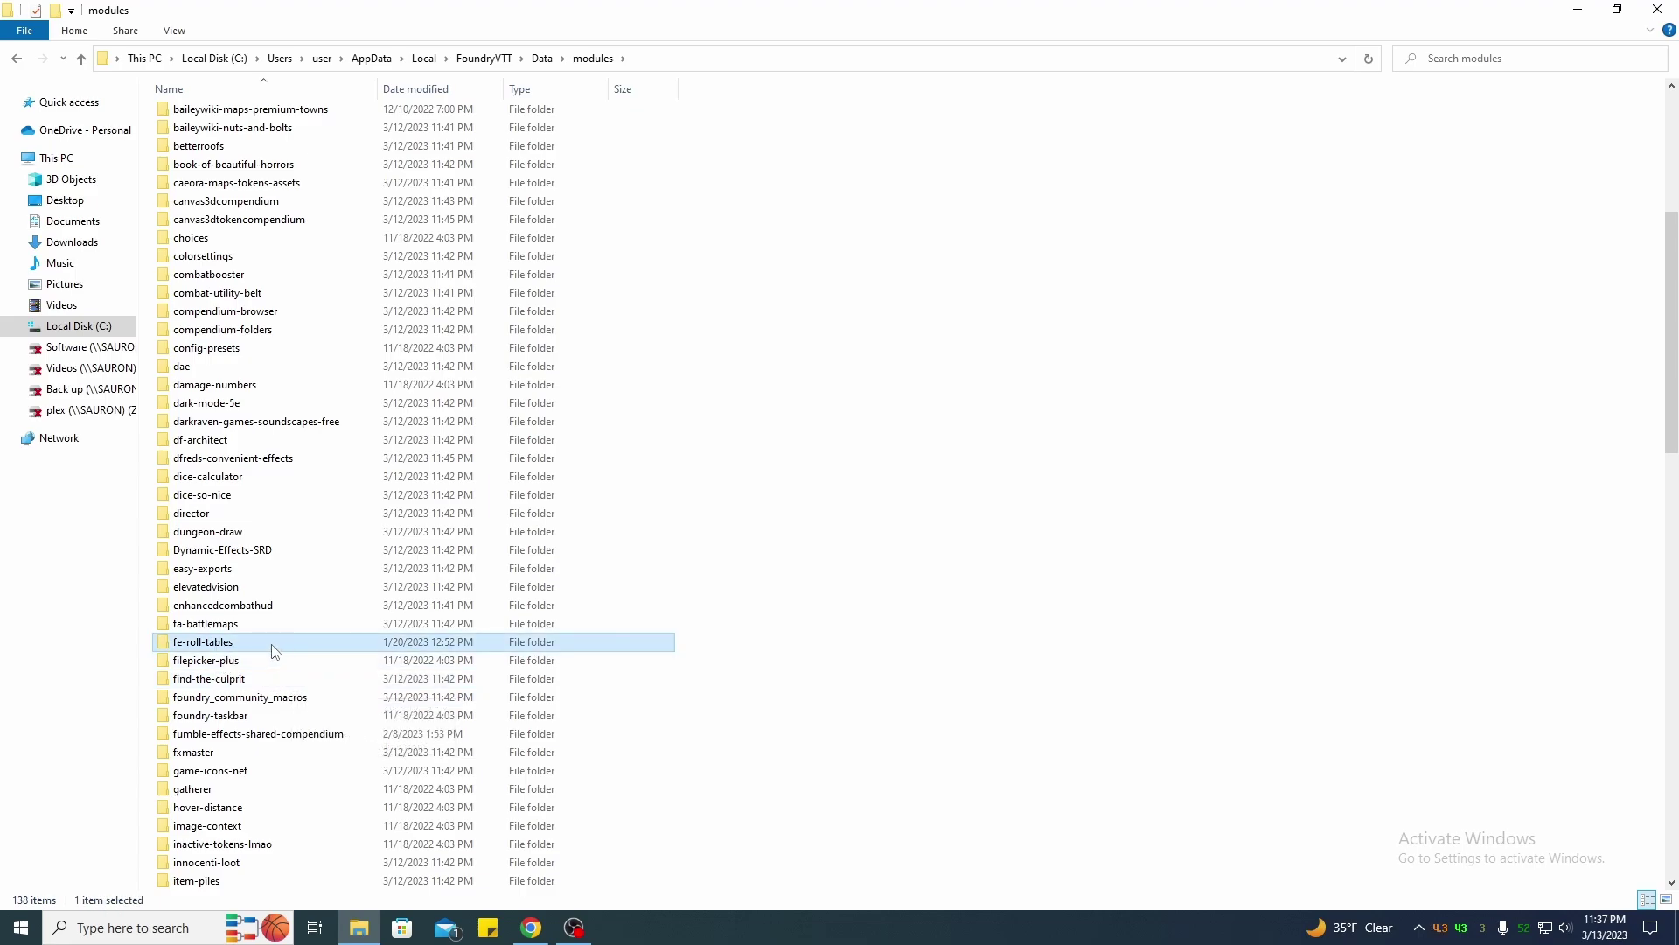
pyautogui.doubleClick(271, 647)
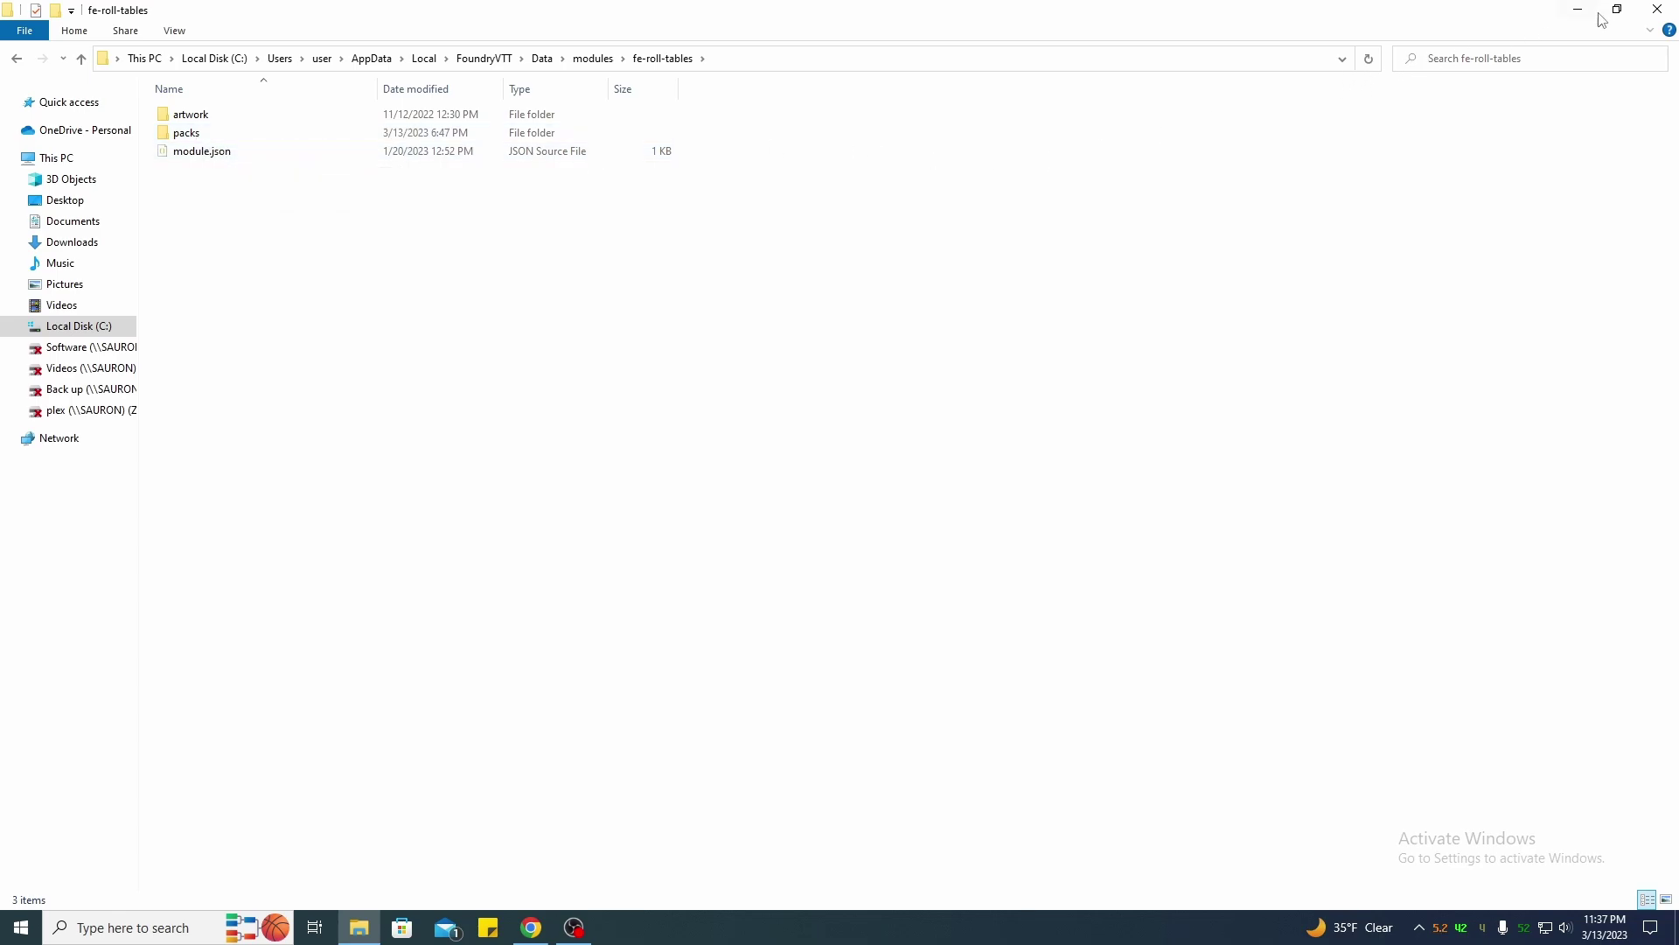
pyautogui.click(1657, 9)
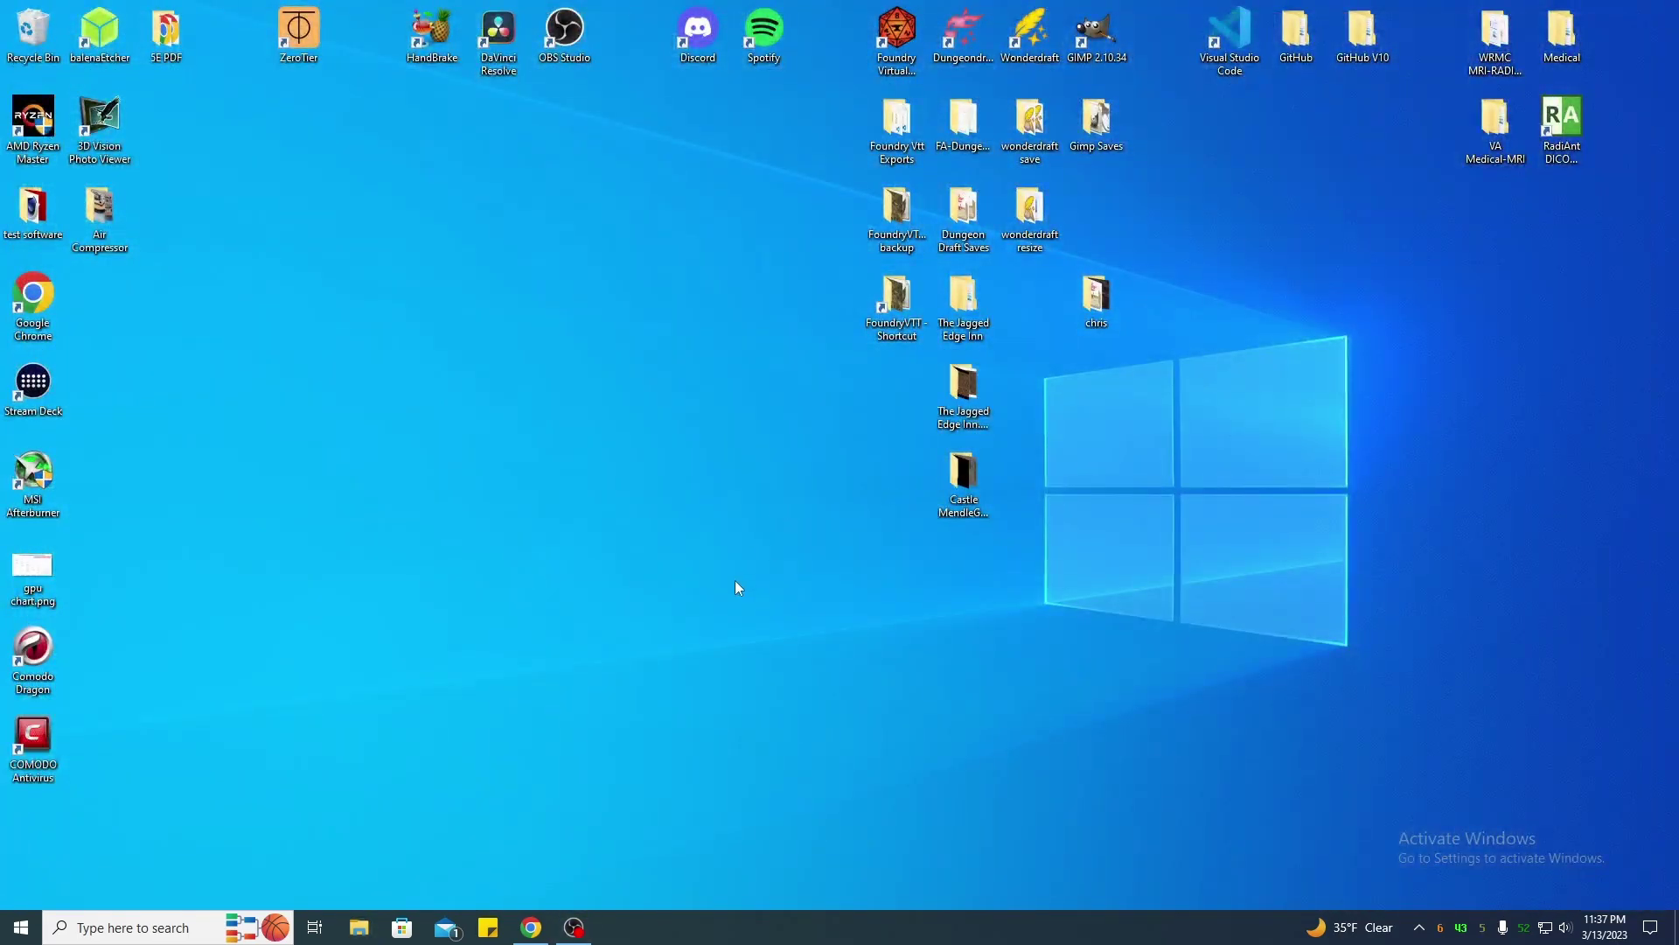
# Start Foundry Virtual Tabletop again from the desktop
pyautogui.click(897, 40)
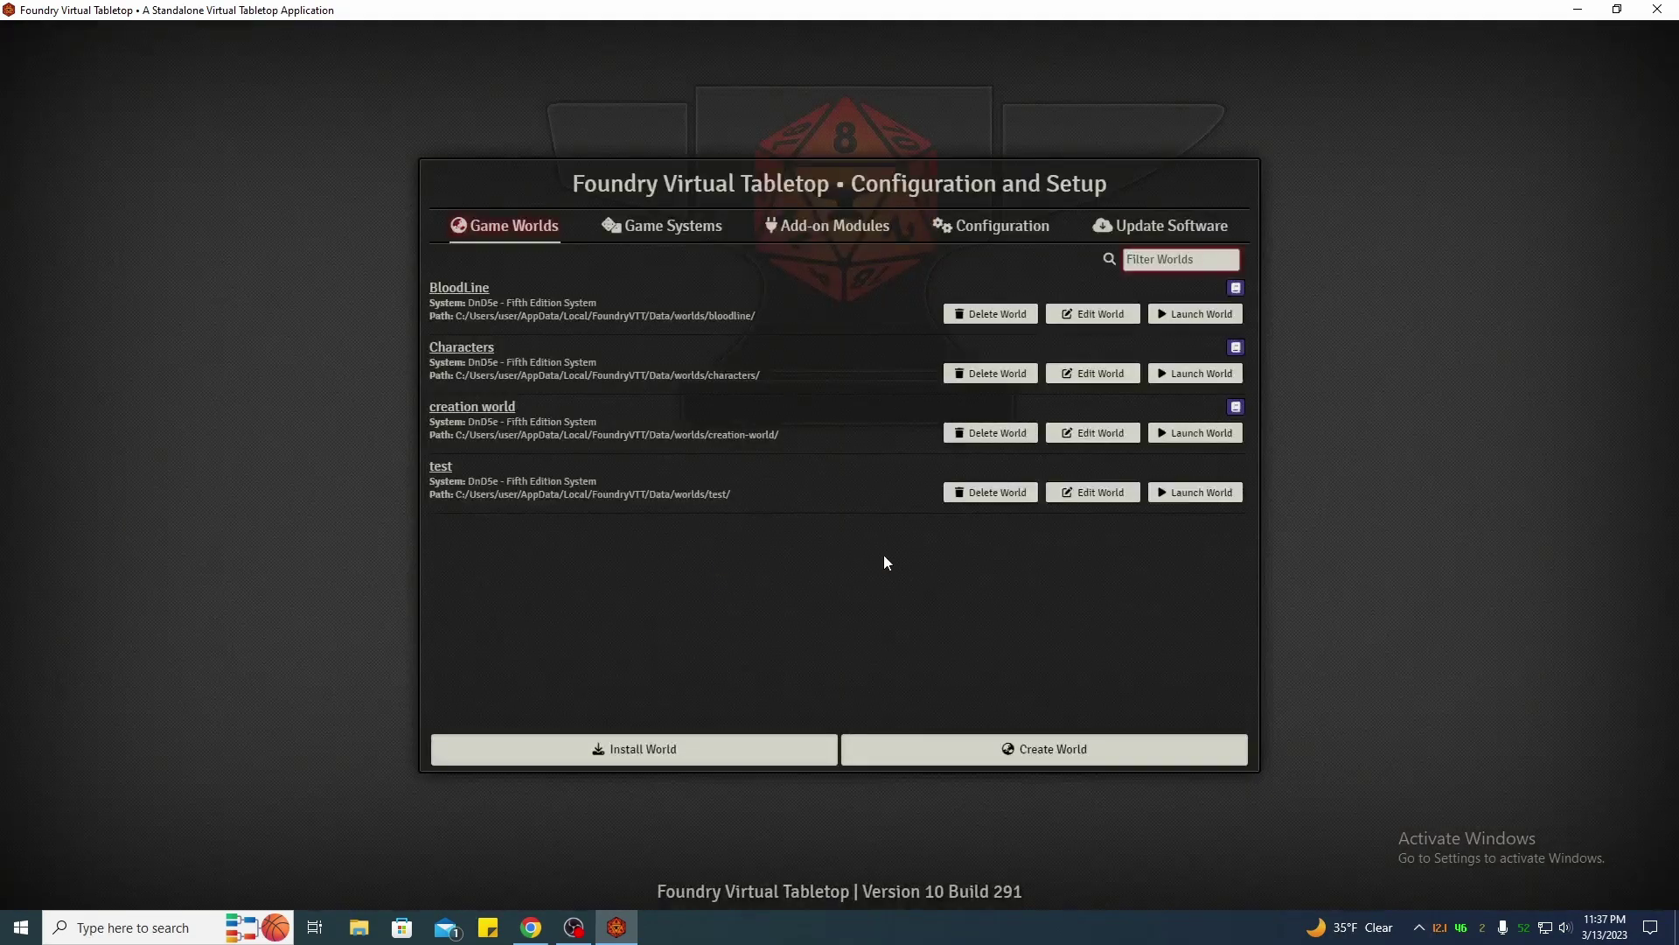
# Launch the test world and join its game session as Gamemaster
pyautogui.click(1201, 493)
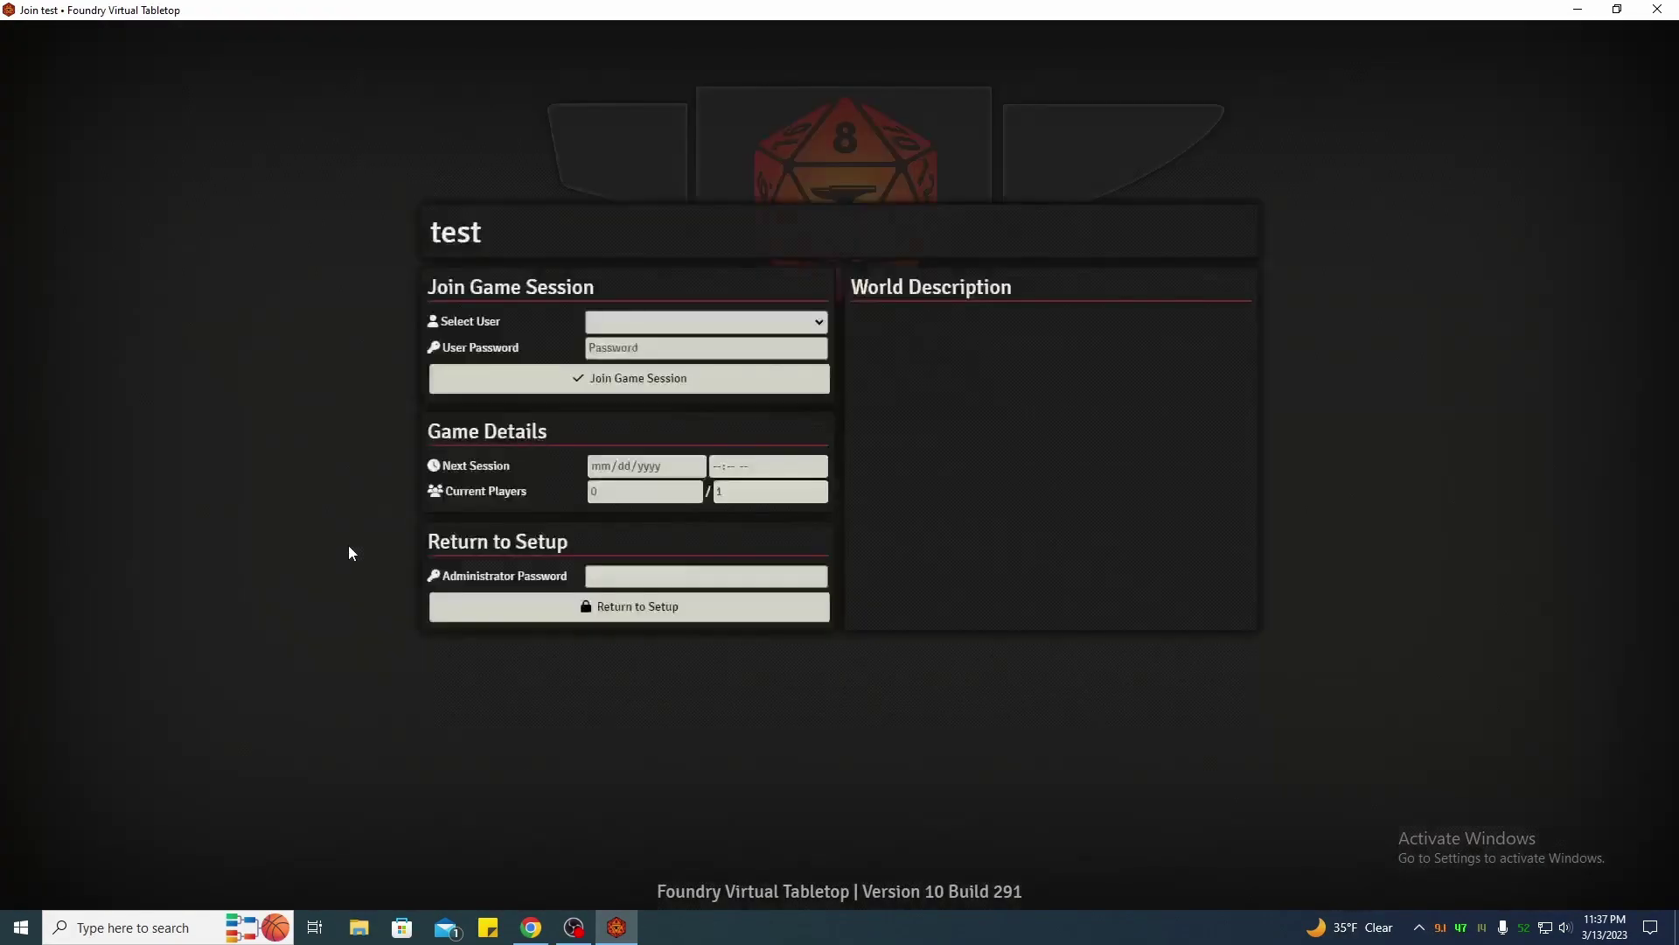
pyautogui.click(649, 328)
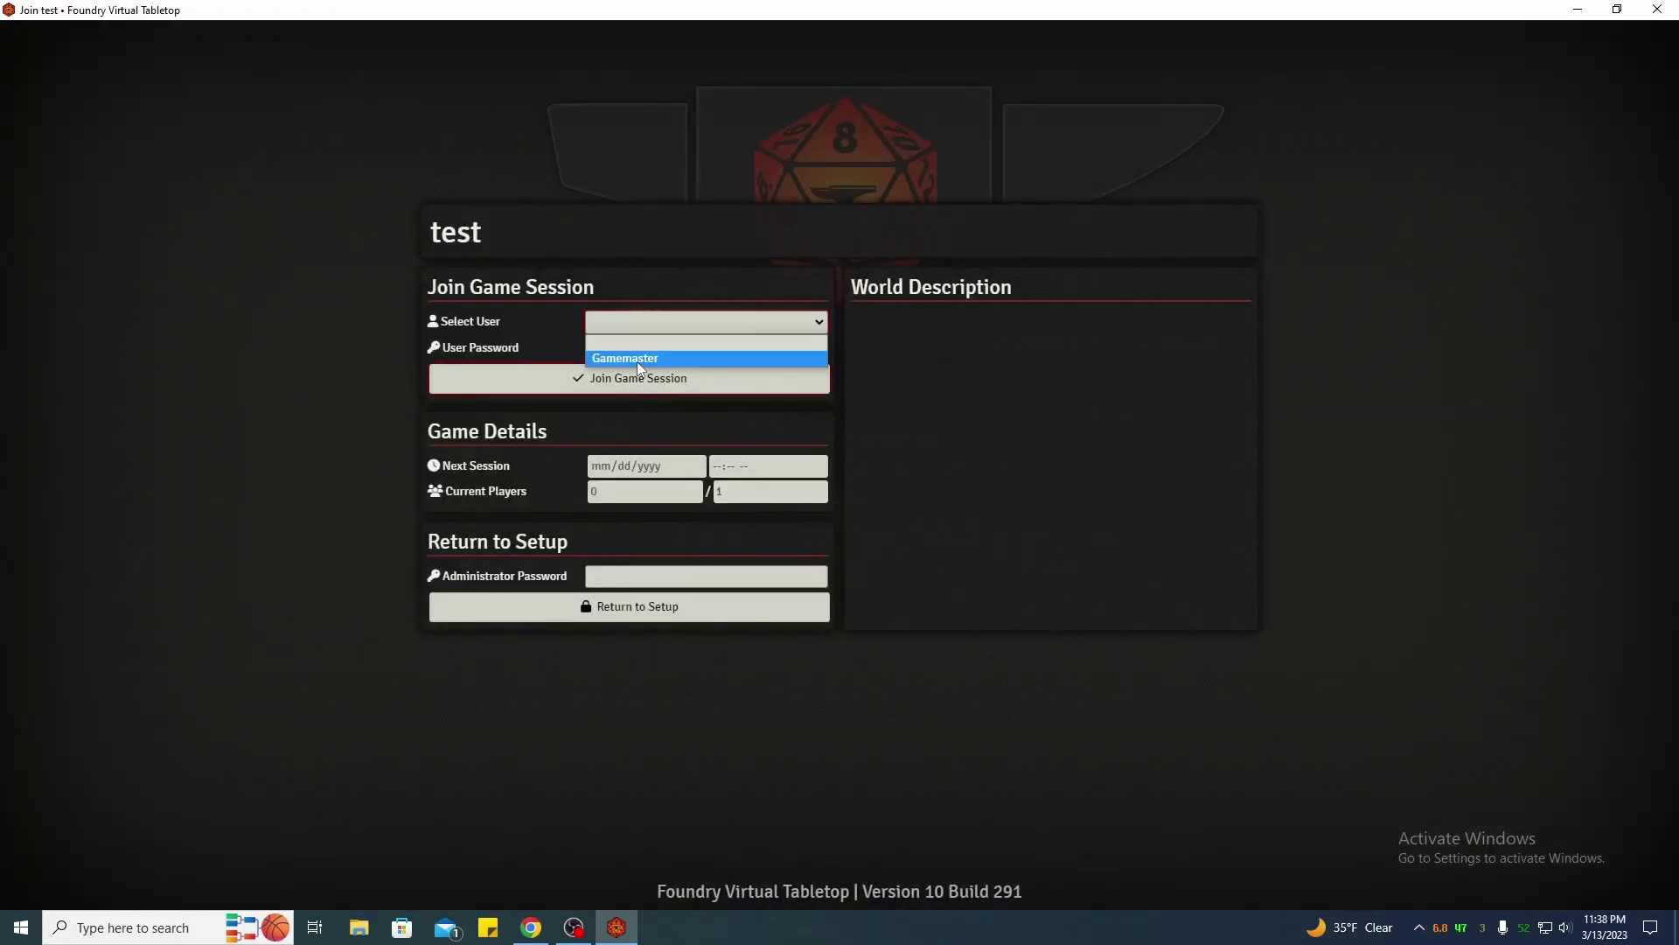
pyautogui.click(637, 361)
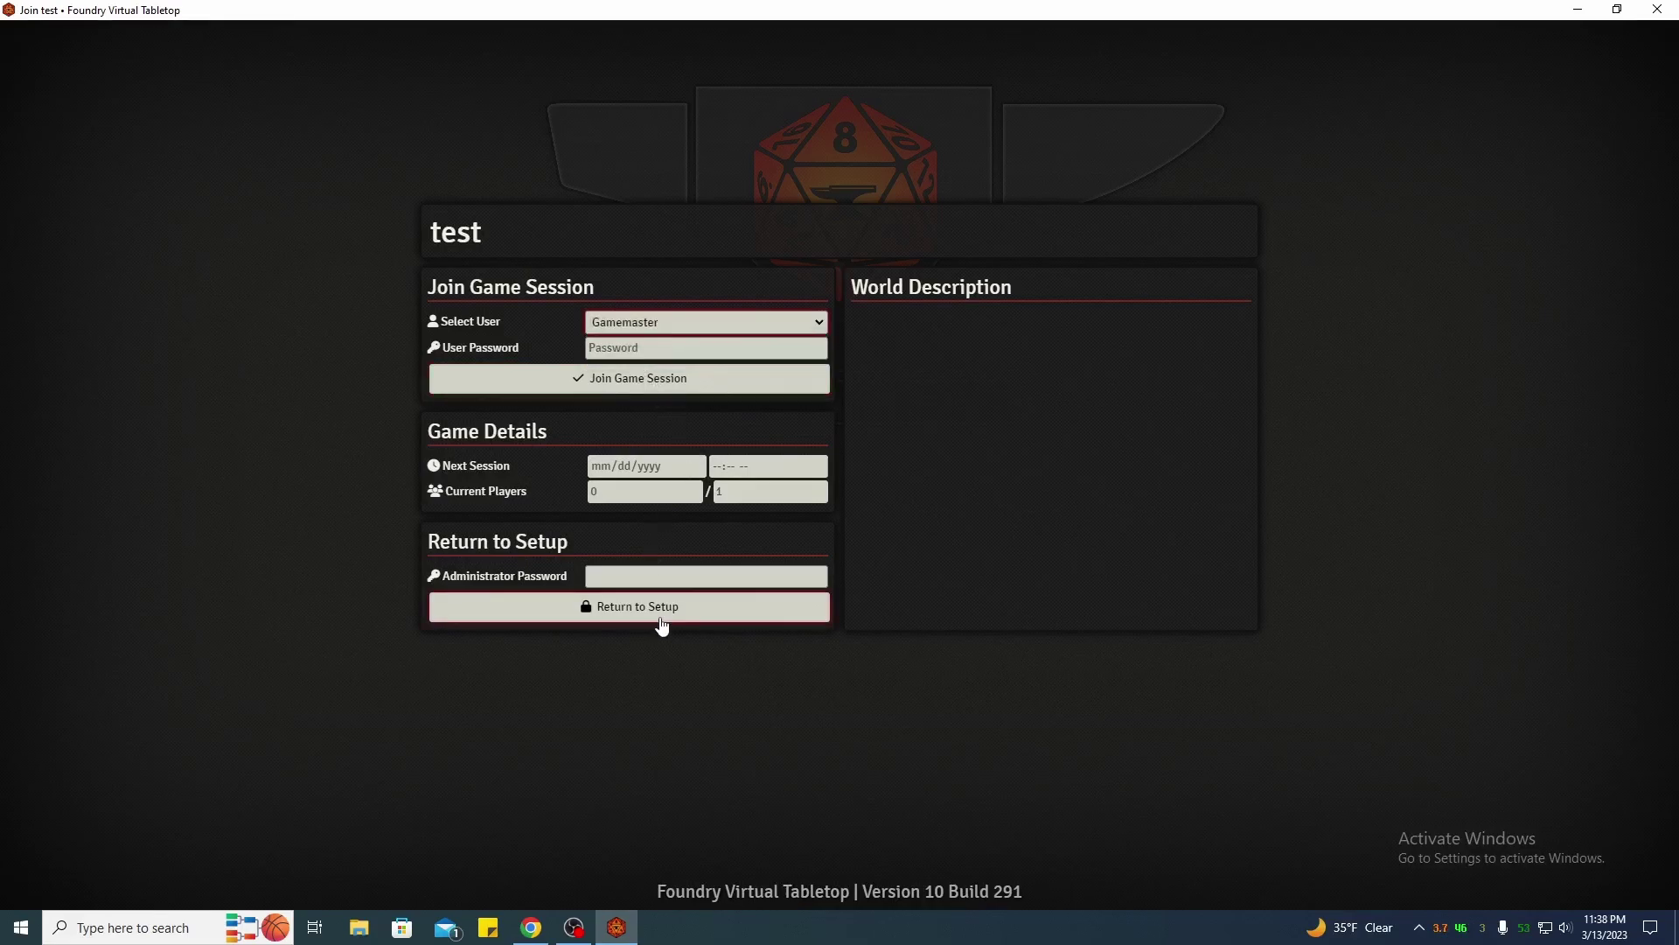
pyautogui.click(681, 385)
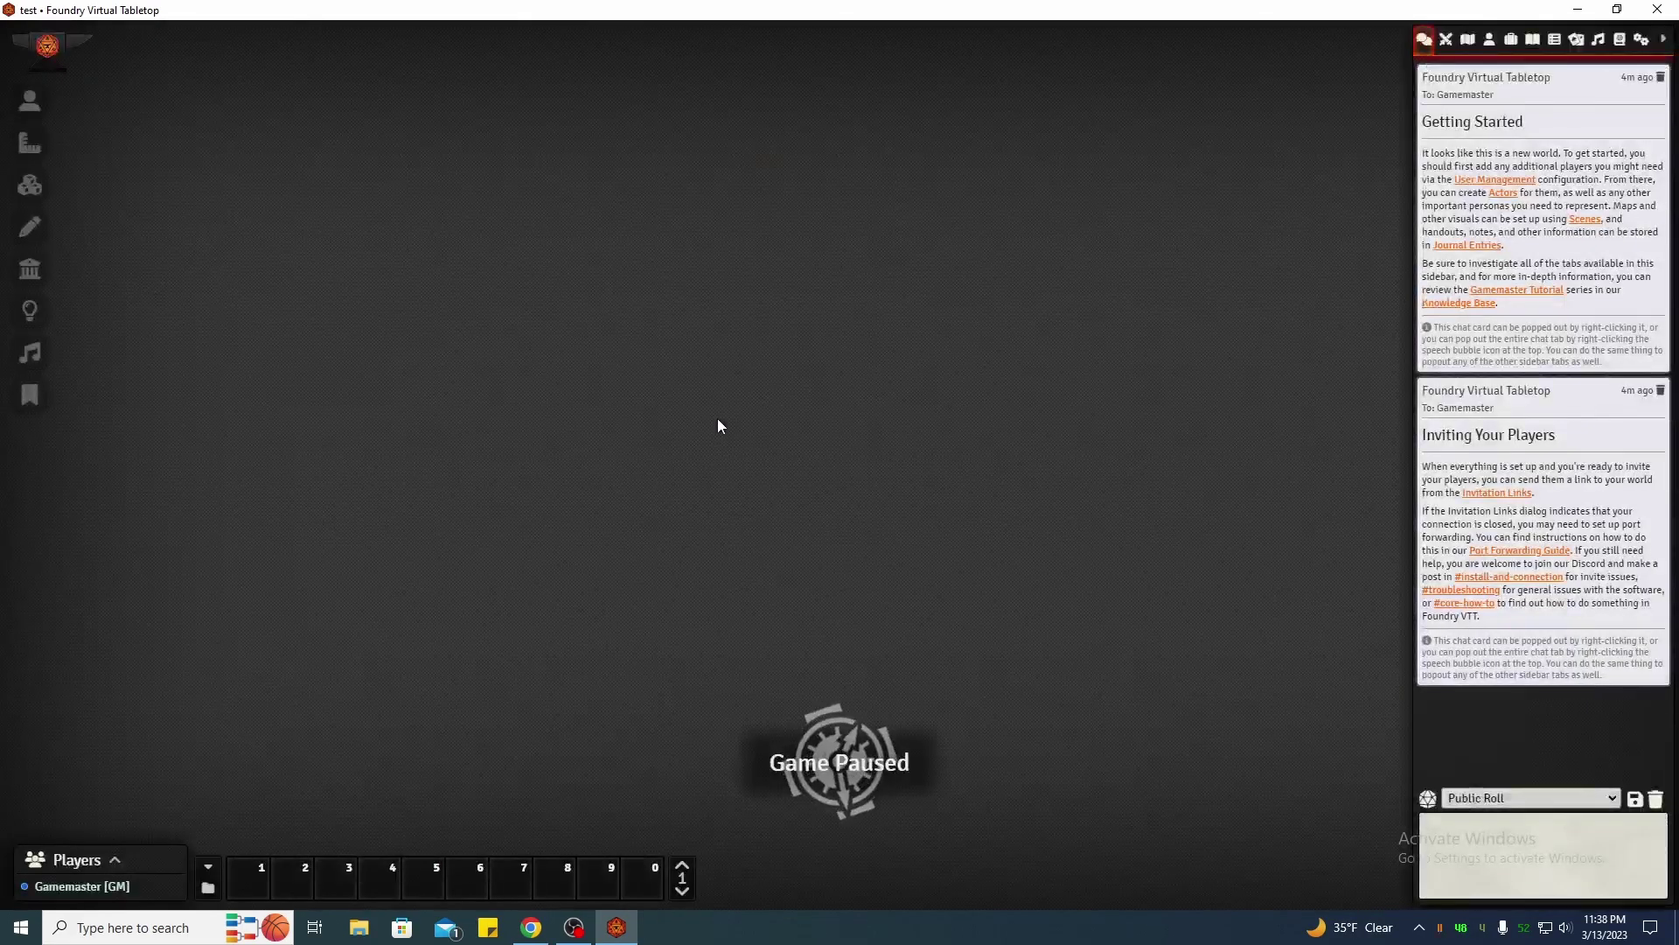
# Open the world's module management and enable the FE Roll Tables module
pyautogui.click(1640, 39)
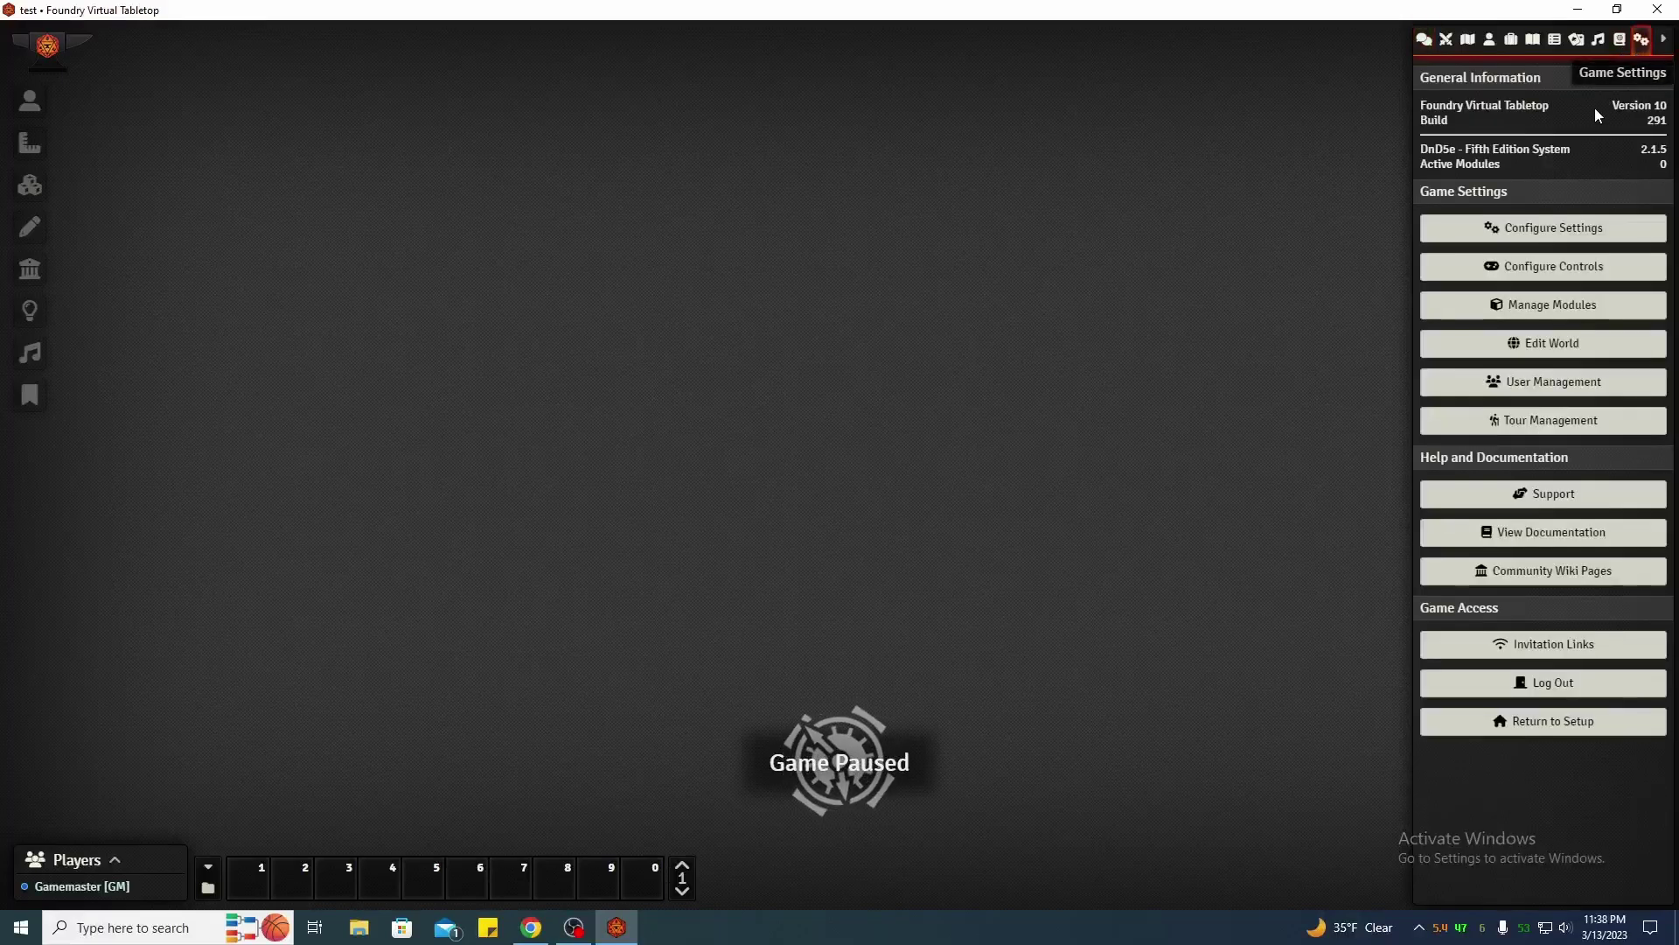
pyautogui.click(1536, 310)
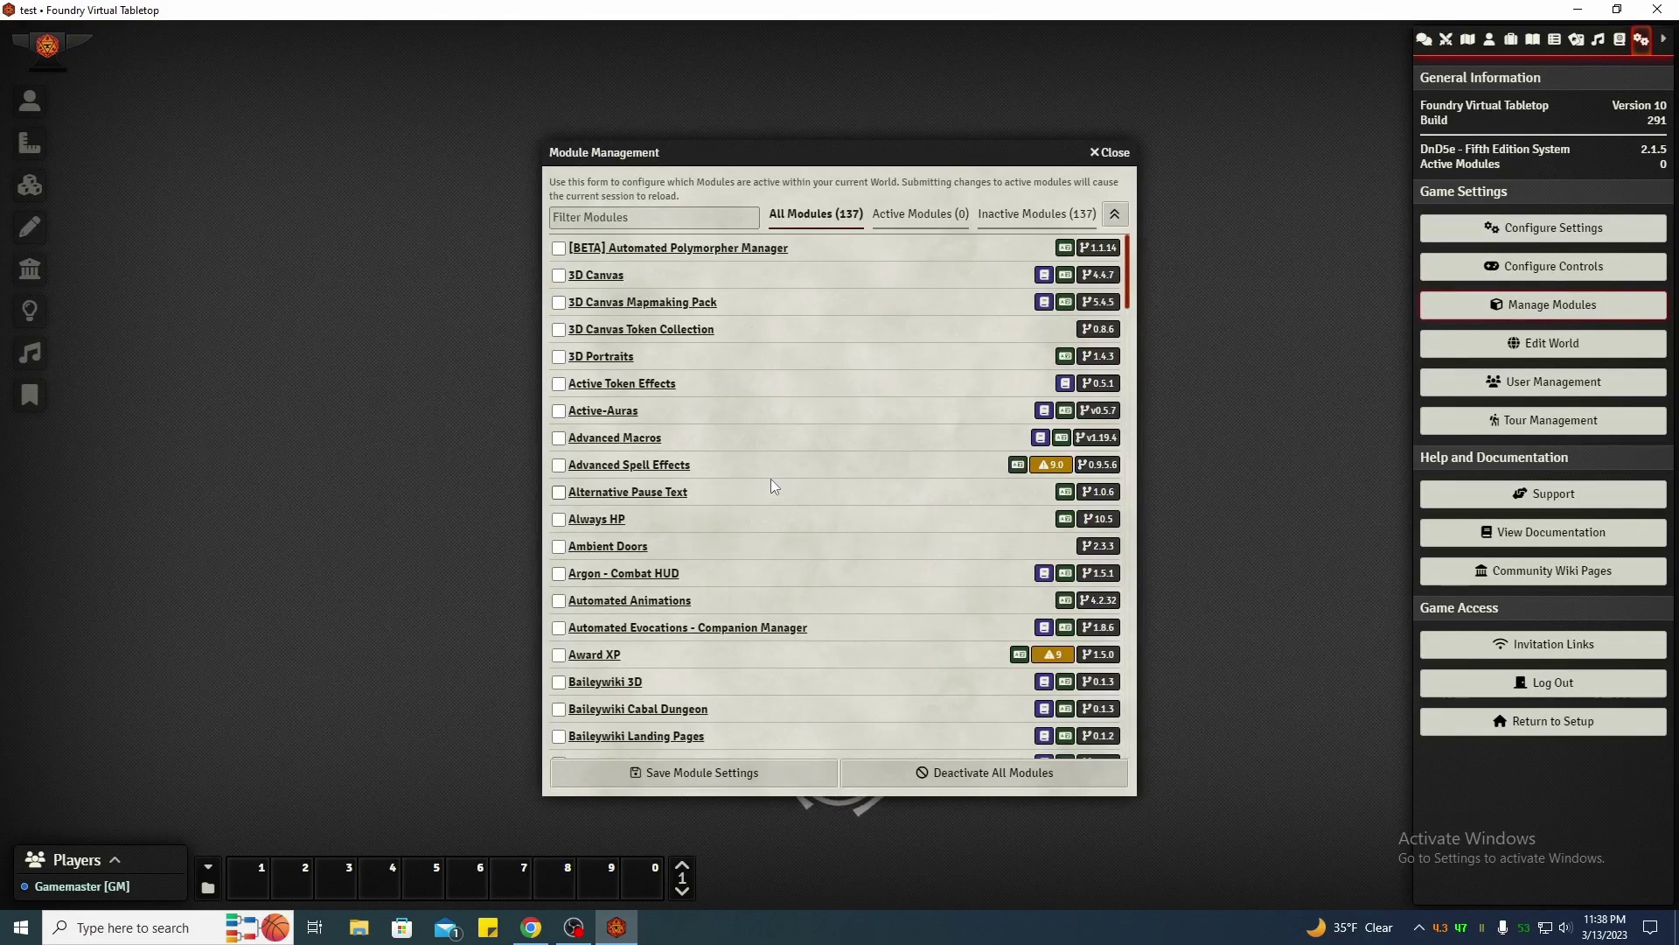
pyautogui.scroll(-4, 769, 479)
pyautogui.scroll(-3, 771, 479)
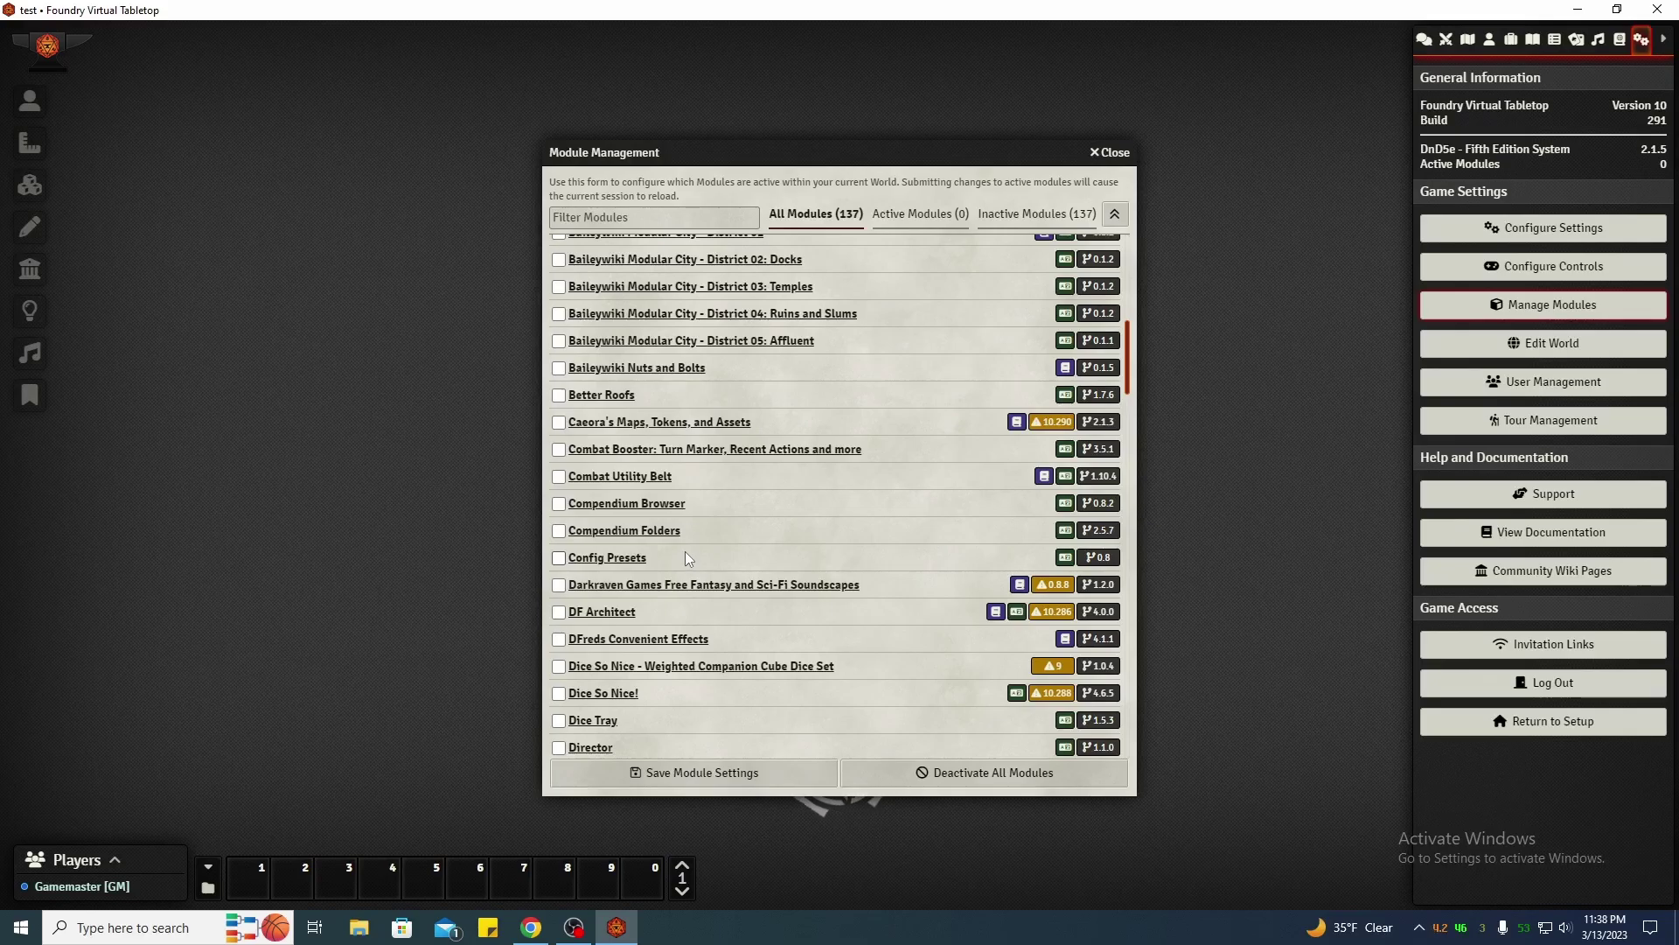
pyautogui.scroll(-2, 708, 564)
pyautogui.scroll(-1, 748, 567)
pyautogui.scroll(-1, 749, 574)
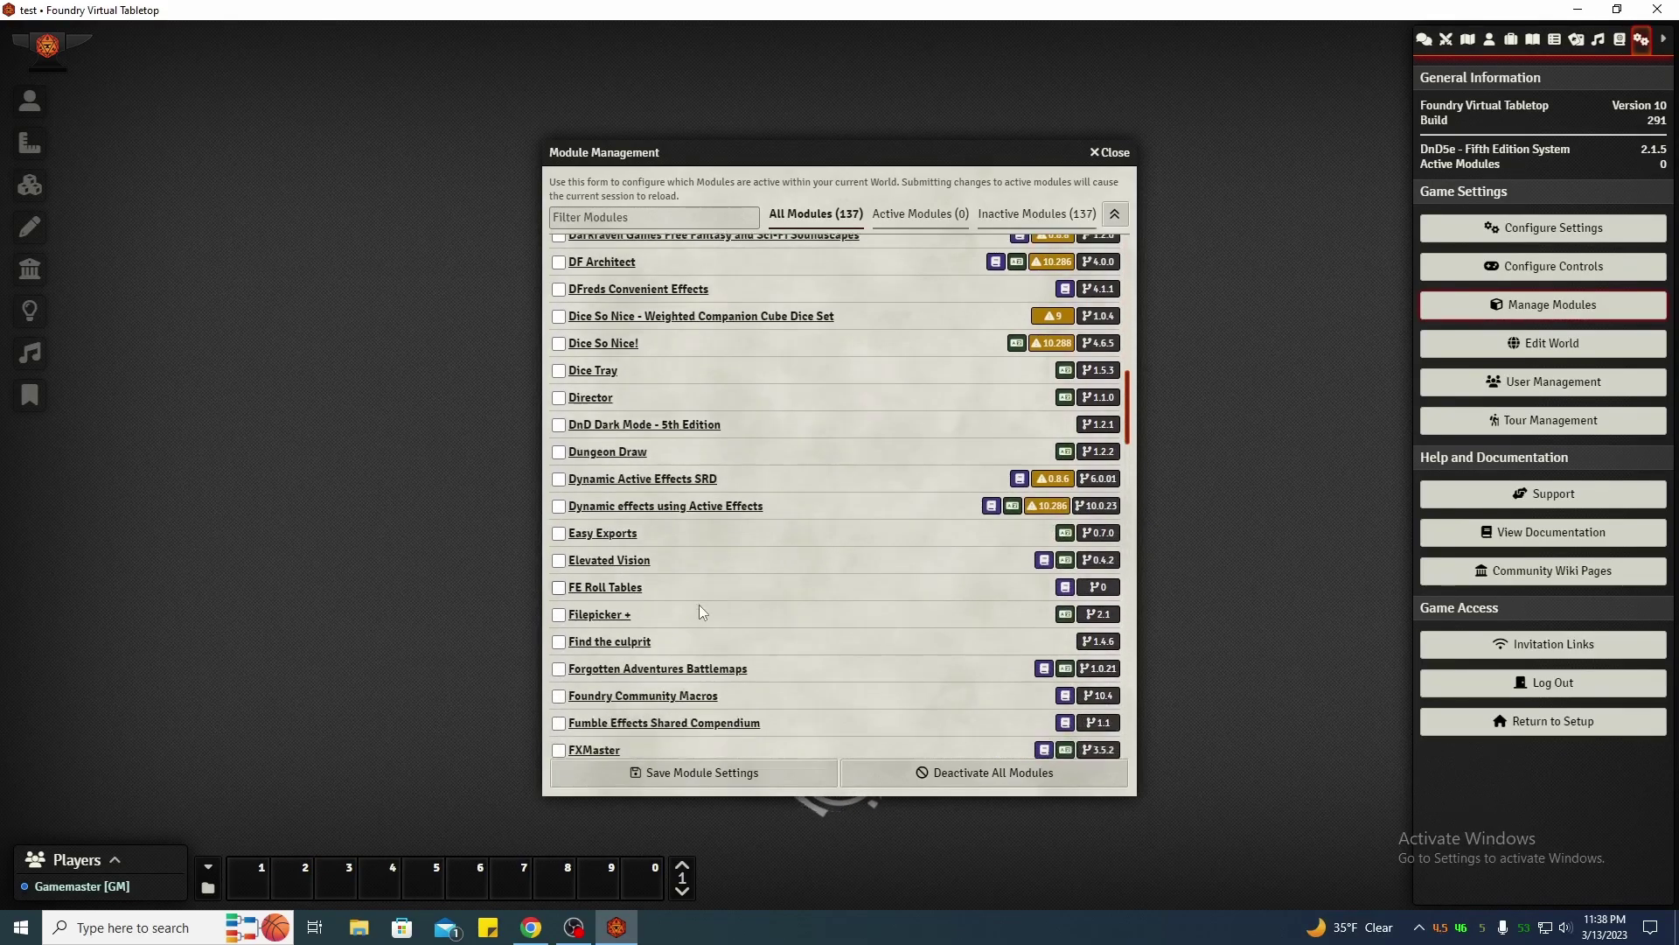
pyautogui.click(558, 586)
# Enable the Compendium Folders module in the module list
pyautogui.scroll(-2, 786, 577)
pyautogui.scroll(-3, 768, 606)
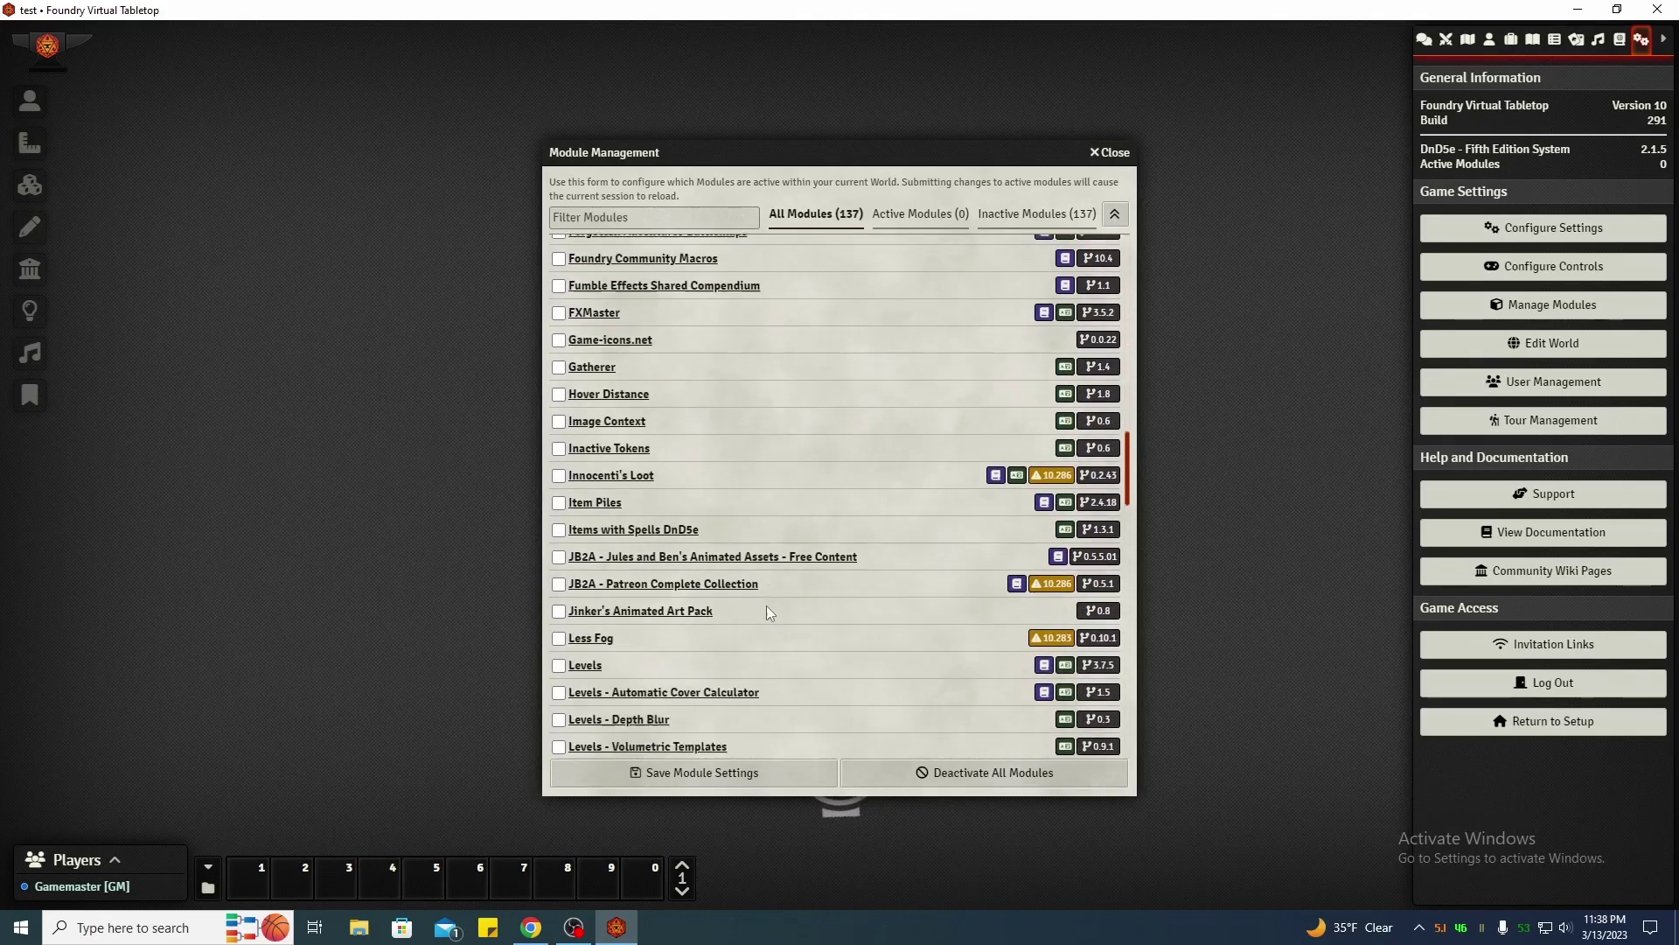
pyautogui.scroll(-1, 766, 605)
pyautogui.scroll(3, 759, 601)
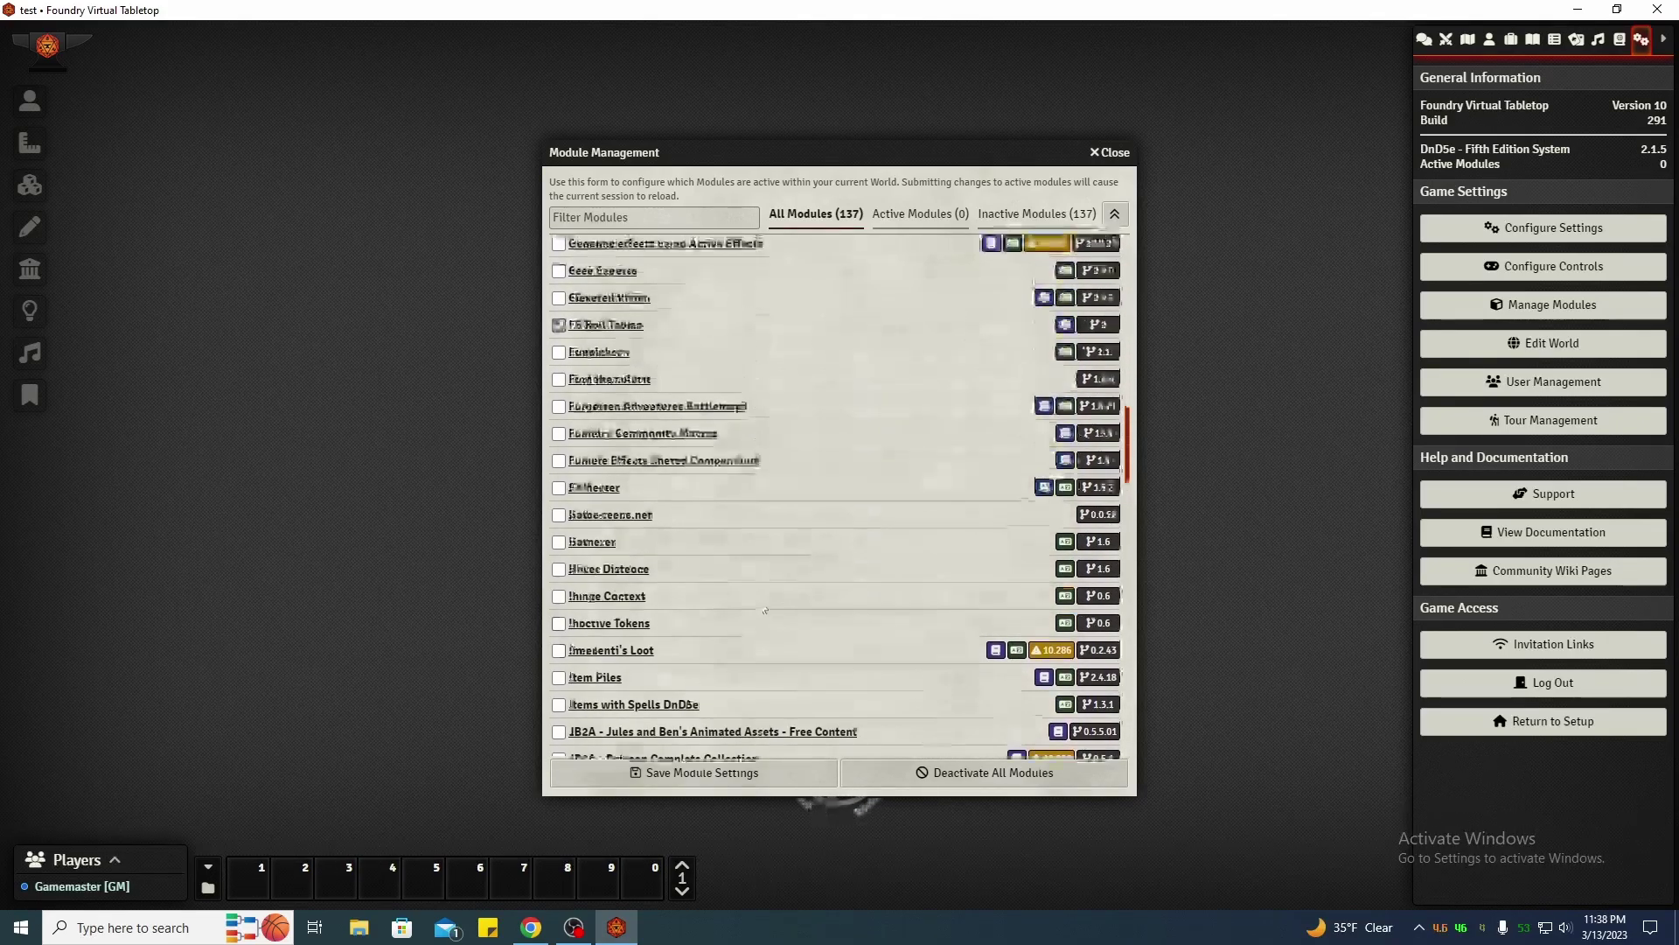
pyautogui.scroll(4, 758, 600)
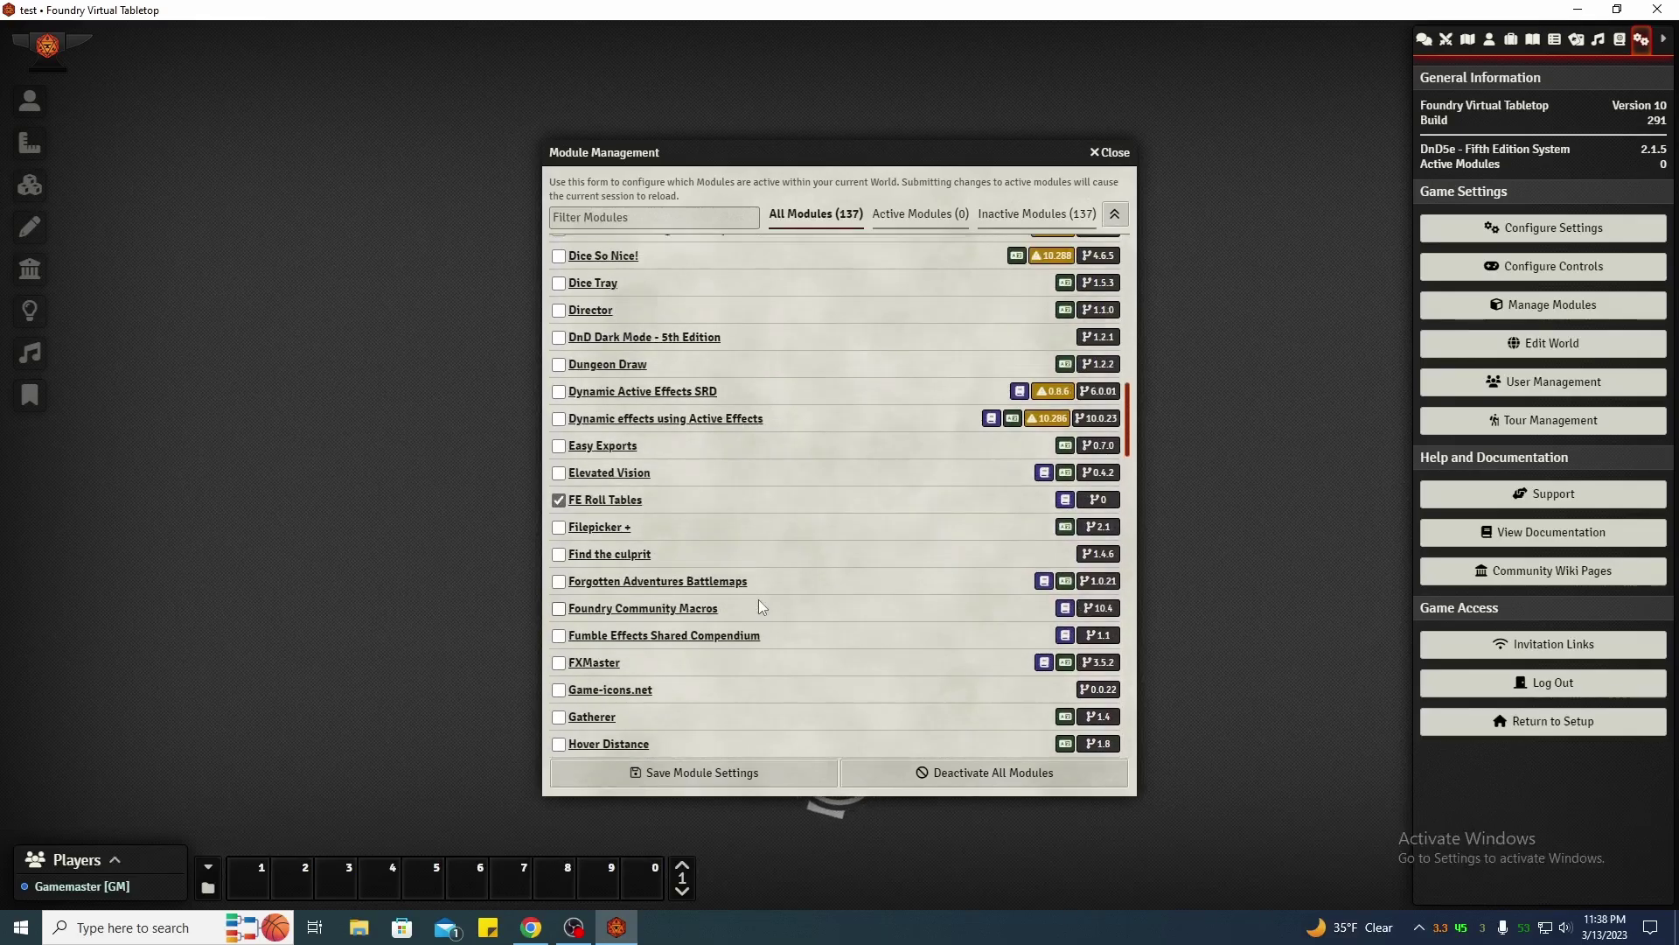
pyautogui.scroll(2, 759, 595)
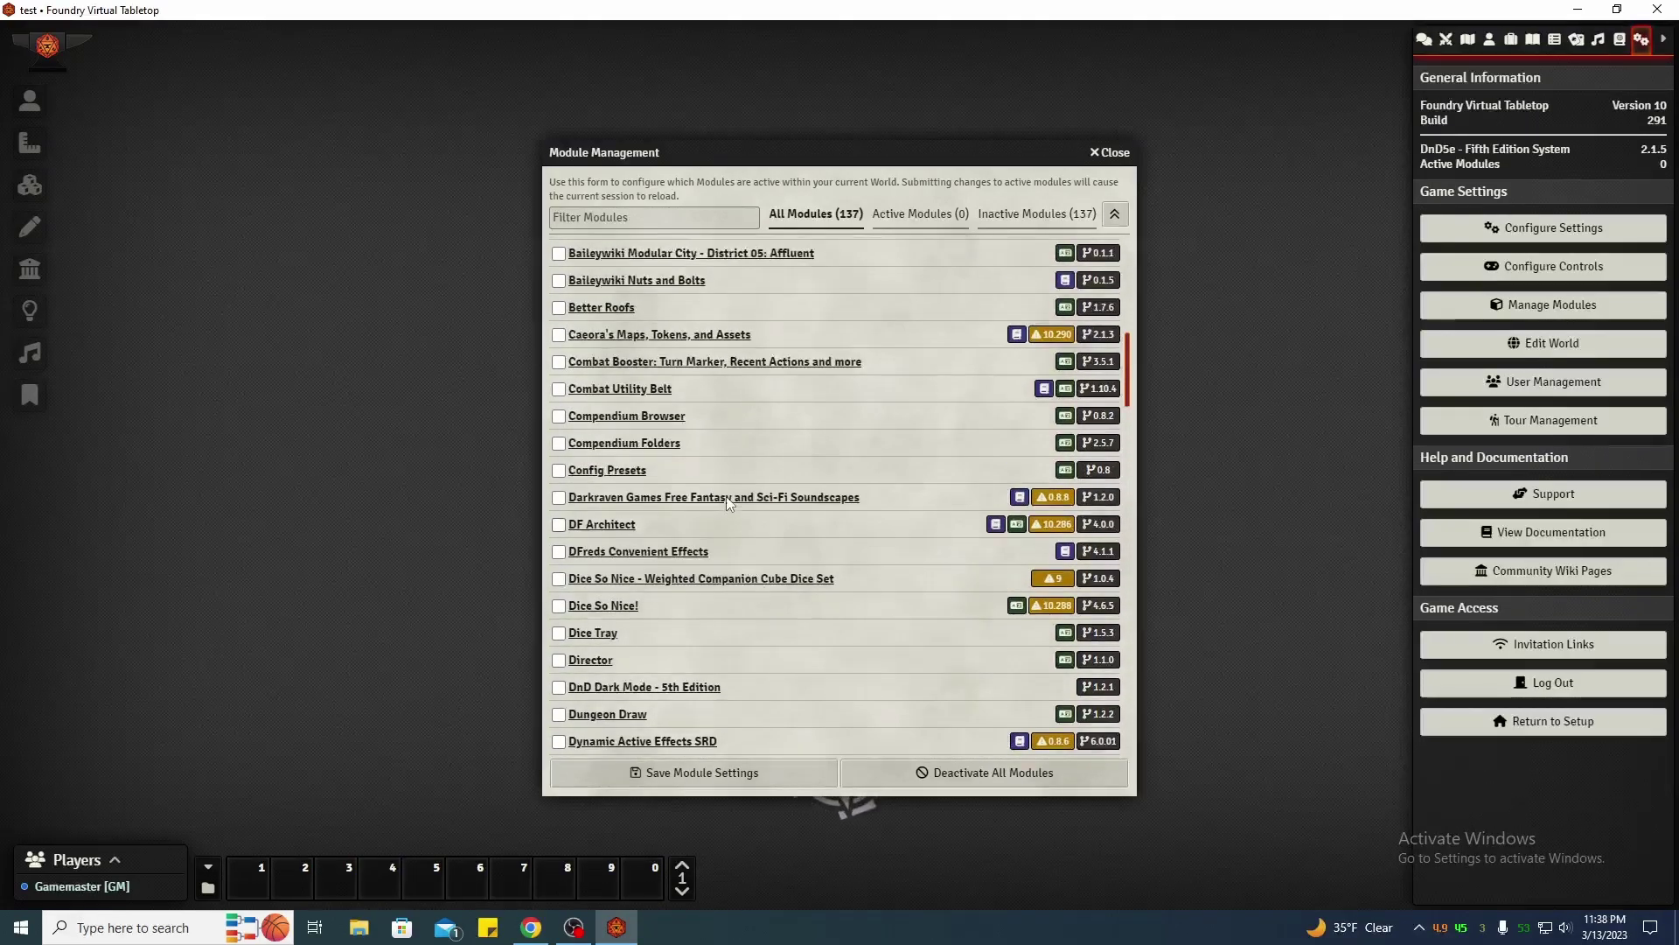
pyautogui.click(558, 444)
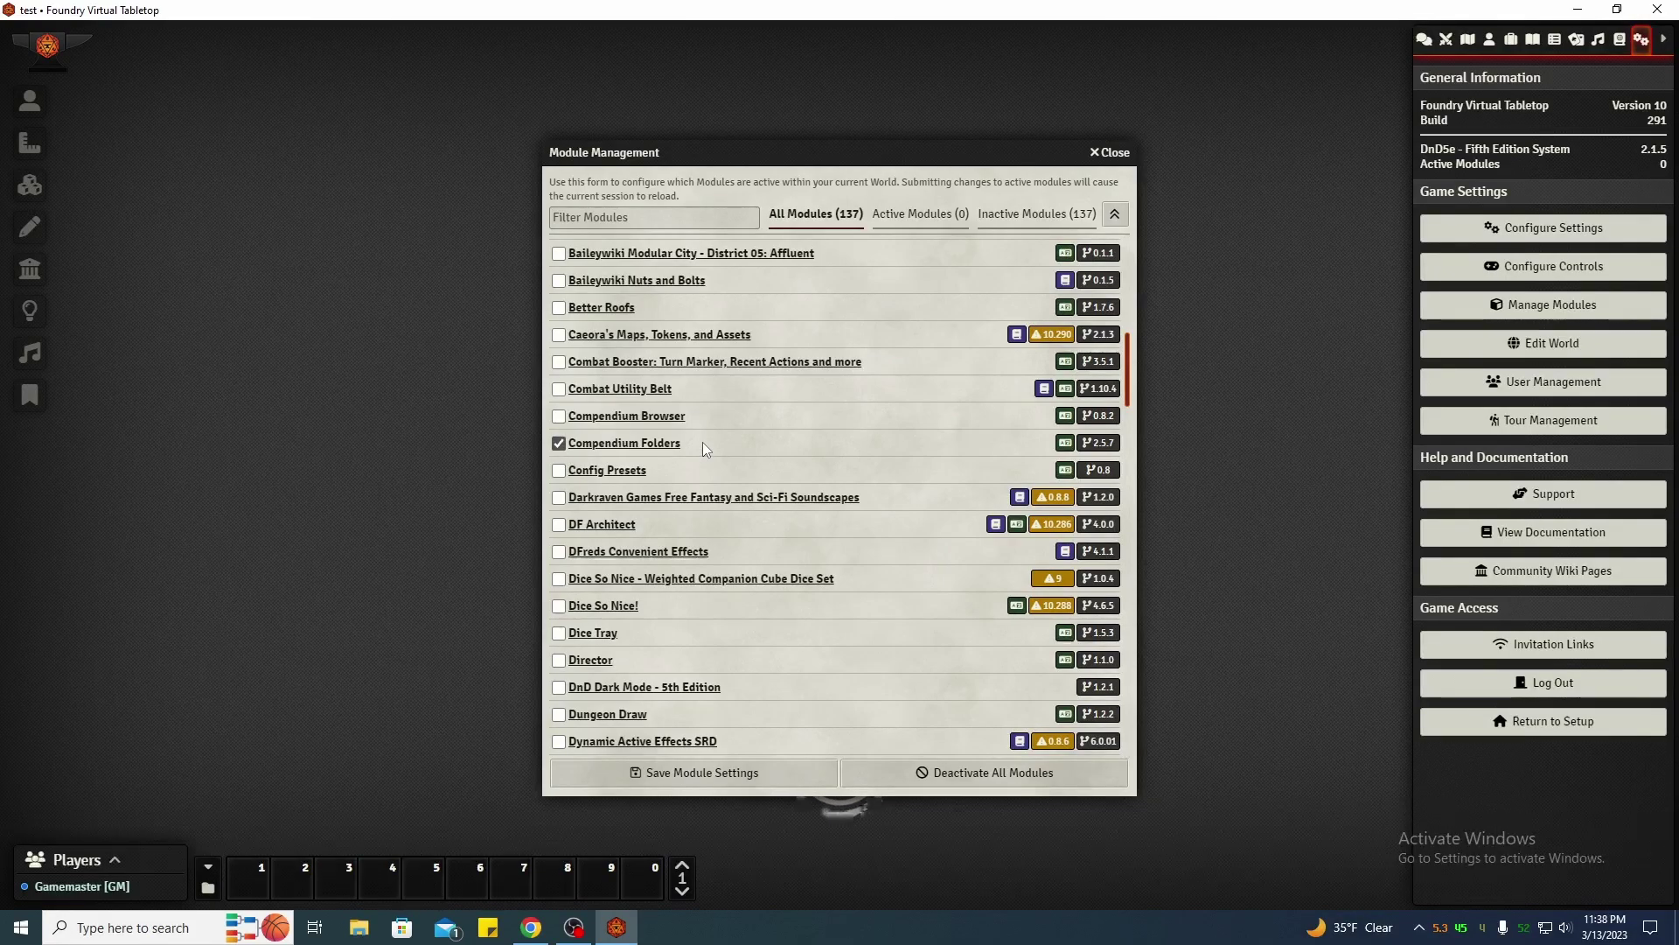
# Enable Tidy UI - Game Settings, save the module settings with a reload, and acknowledge the Compendium Folders dependency notice
pyautogui.scroll(-15, 787, 603)
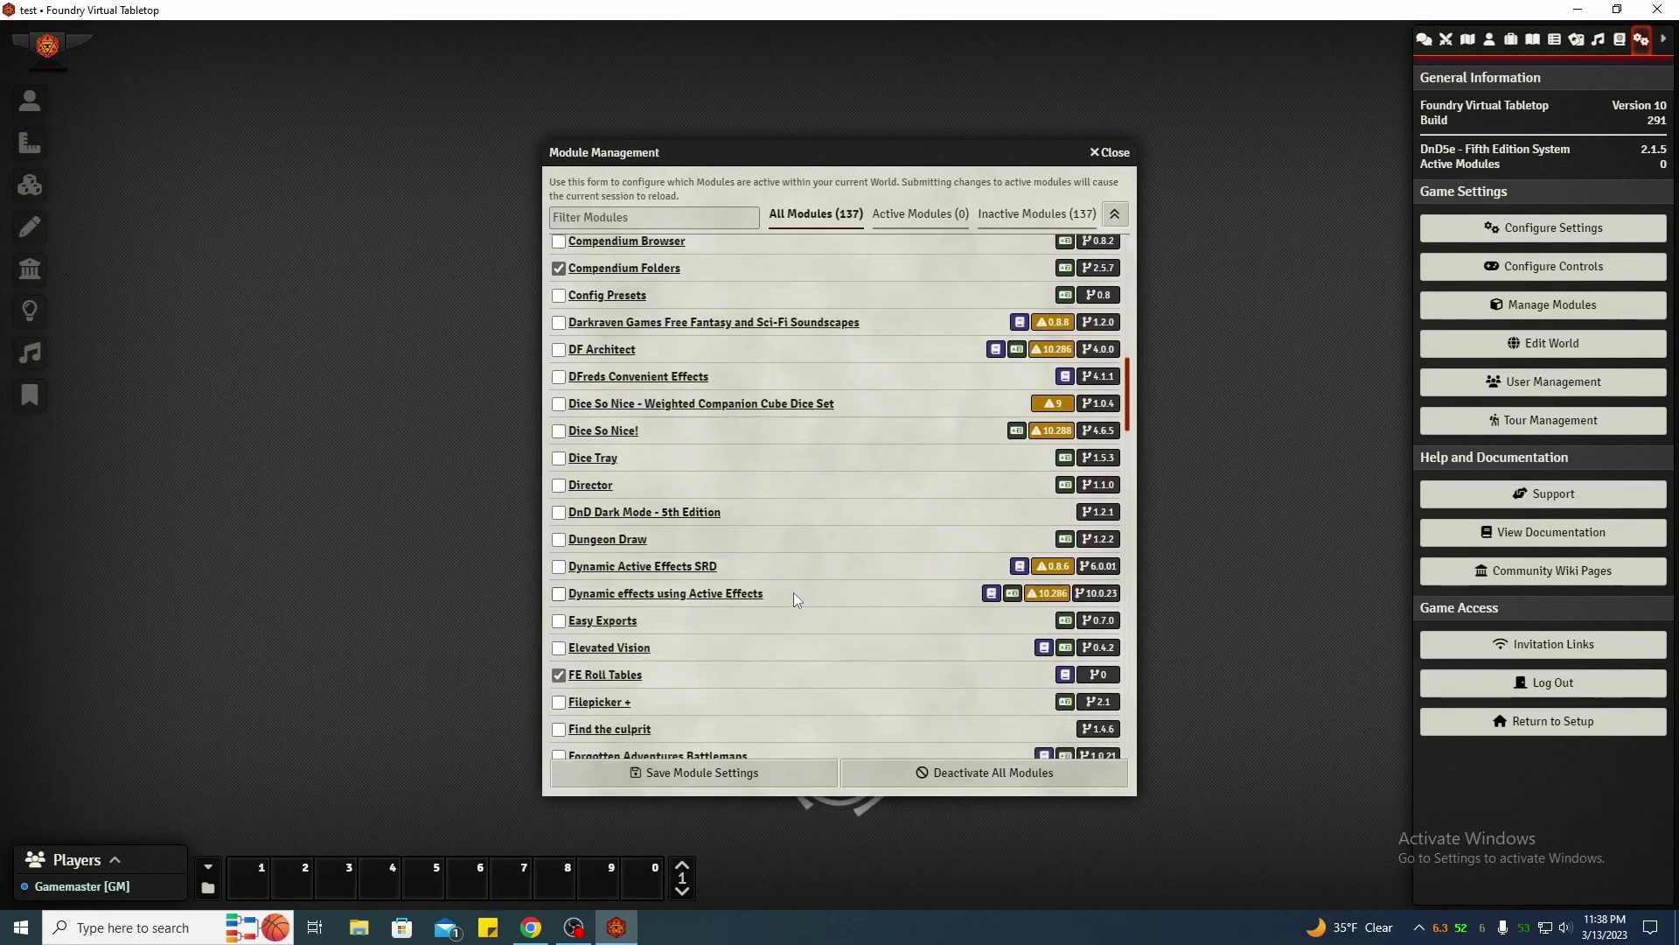
pyautogui.scroll(-20, 783, 587)
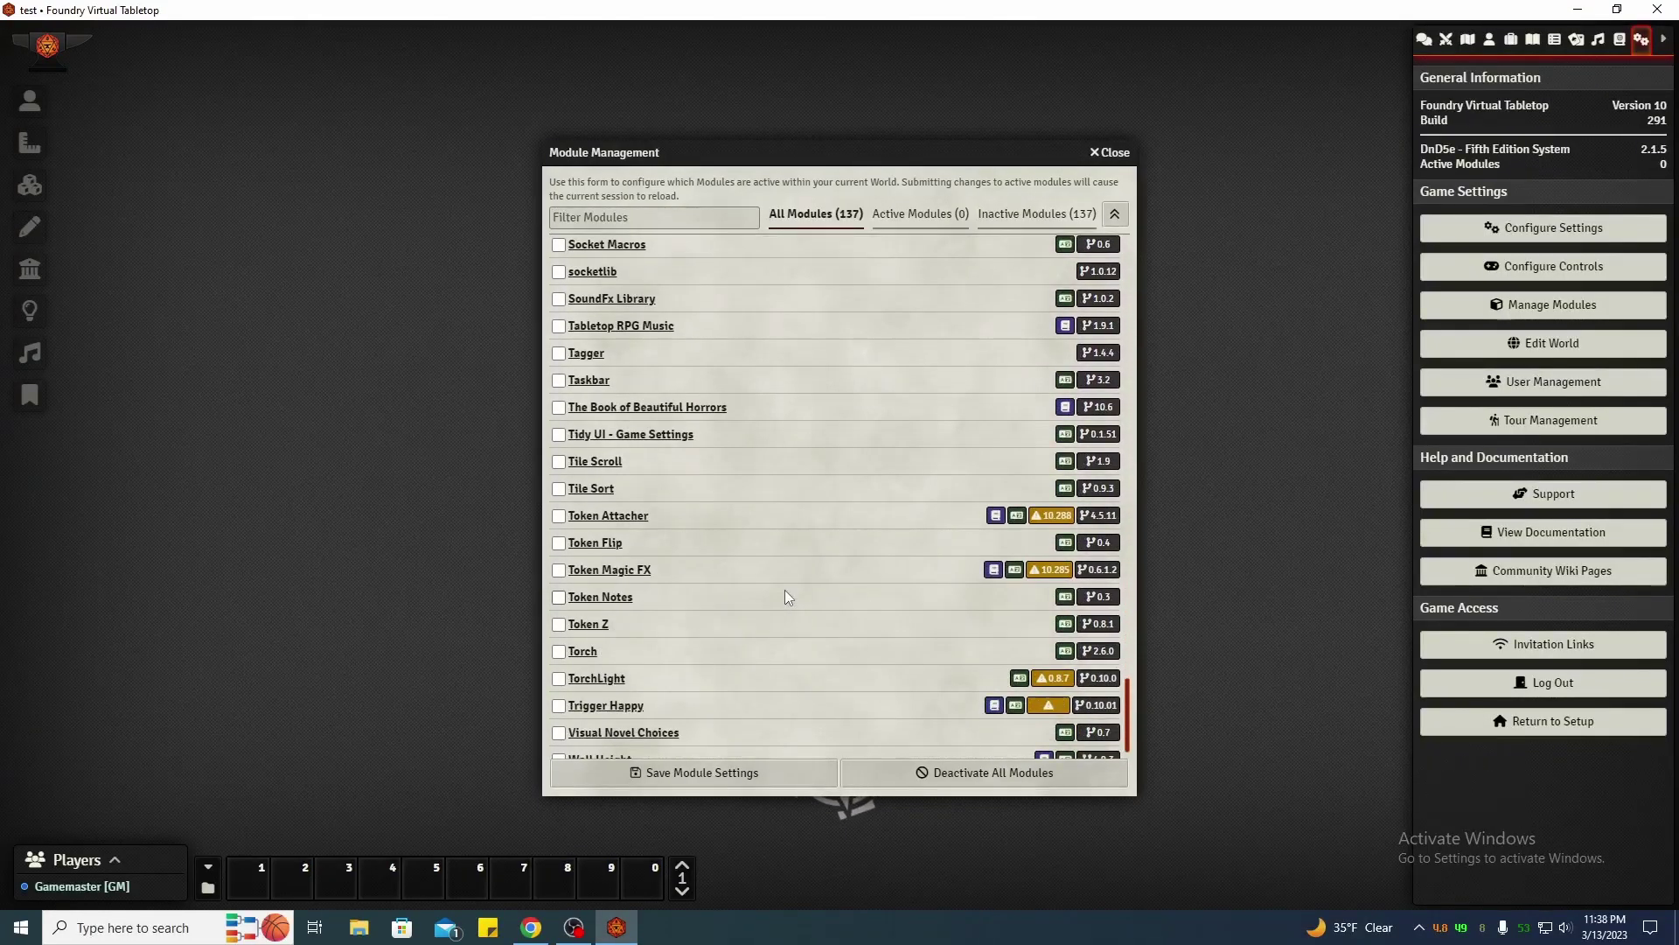
pyautogui.click(559, 435)
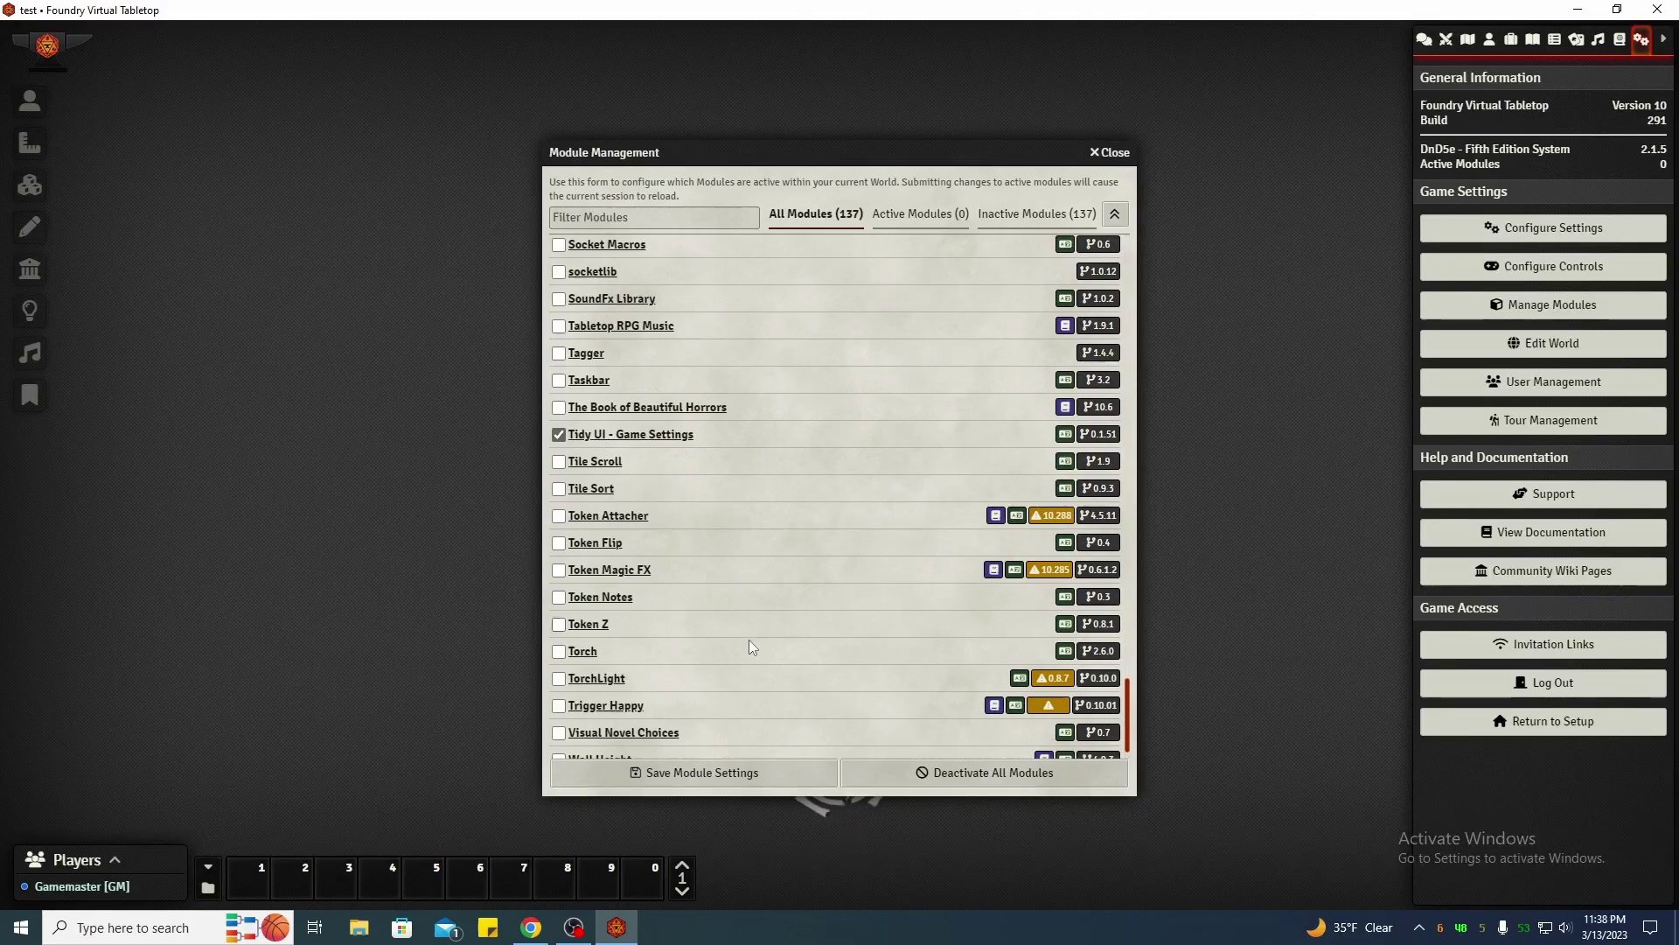
pyautogui.click(713, 774)
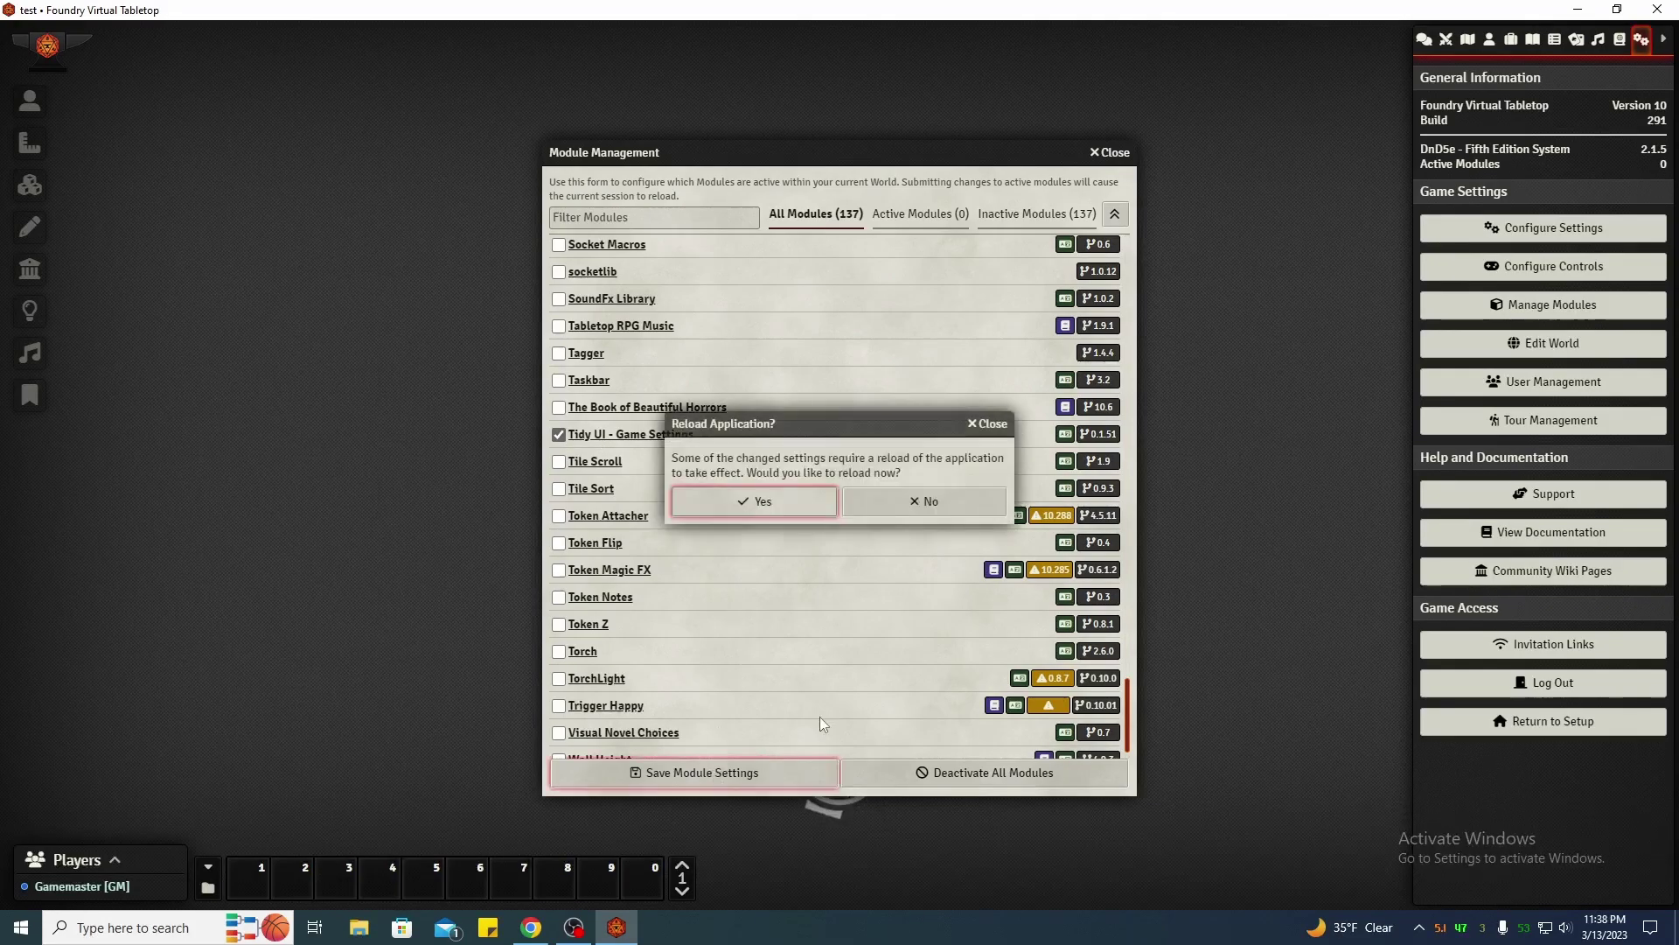
pyautogui.click(805, 499)
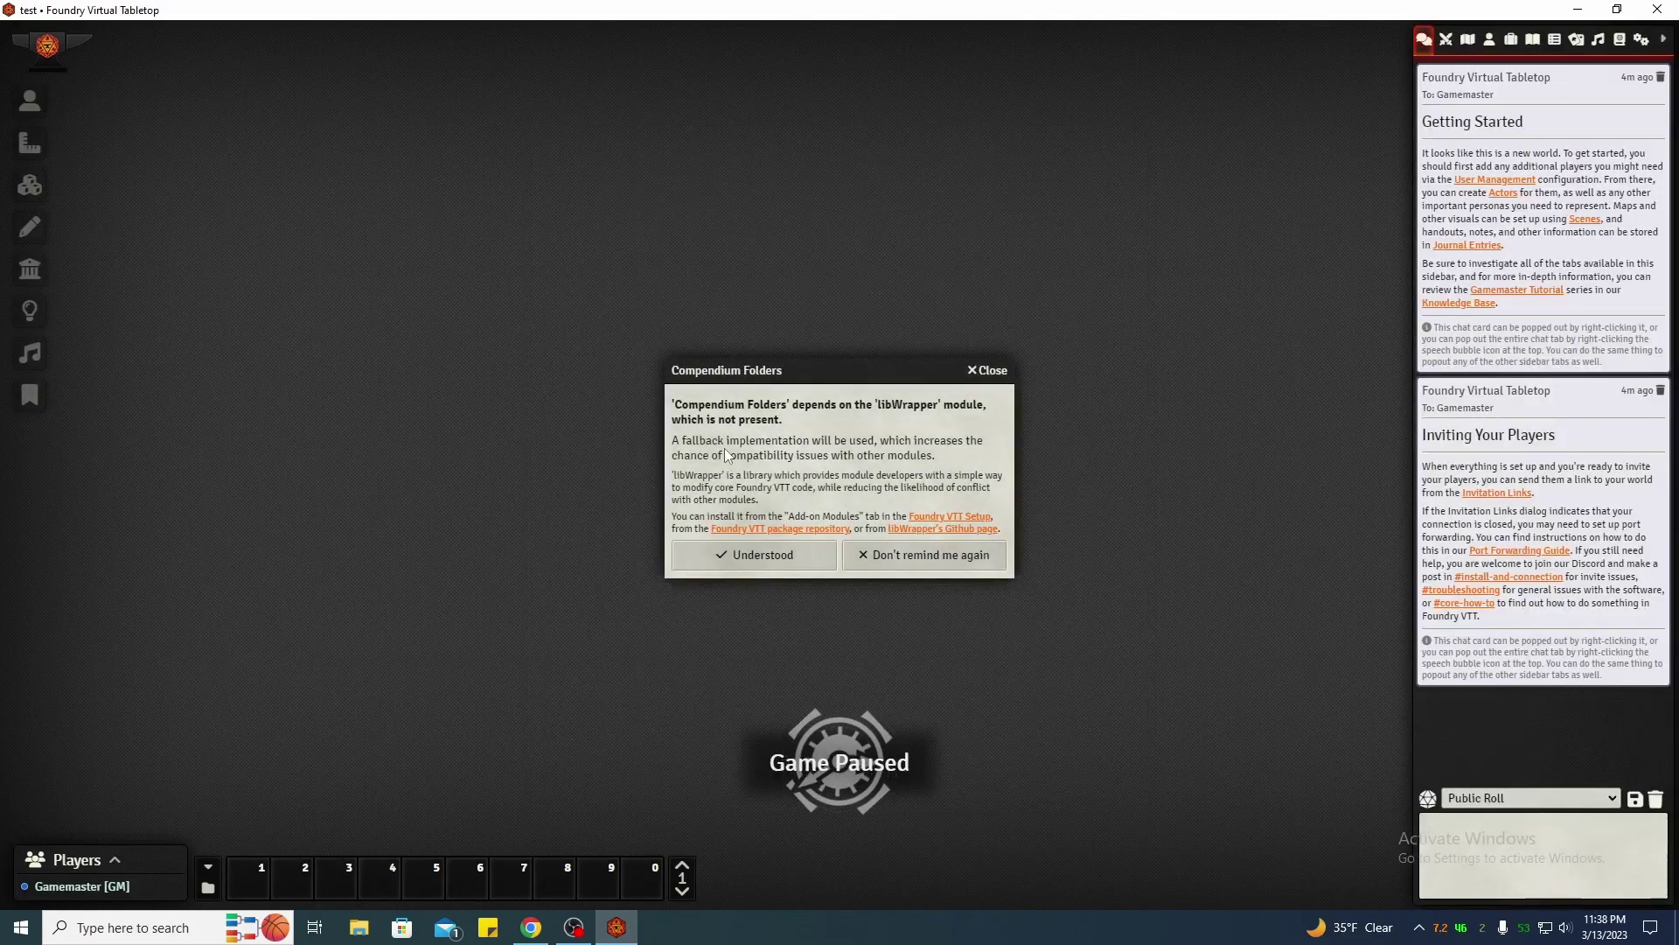
pyautogui.click(806, 570)
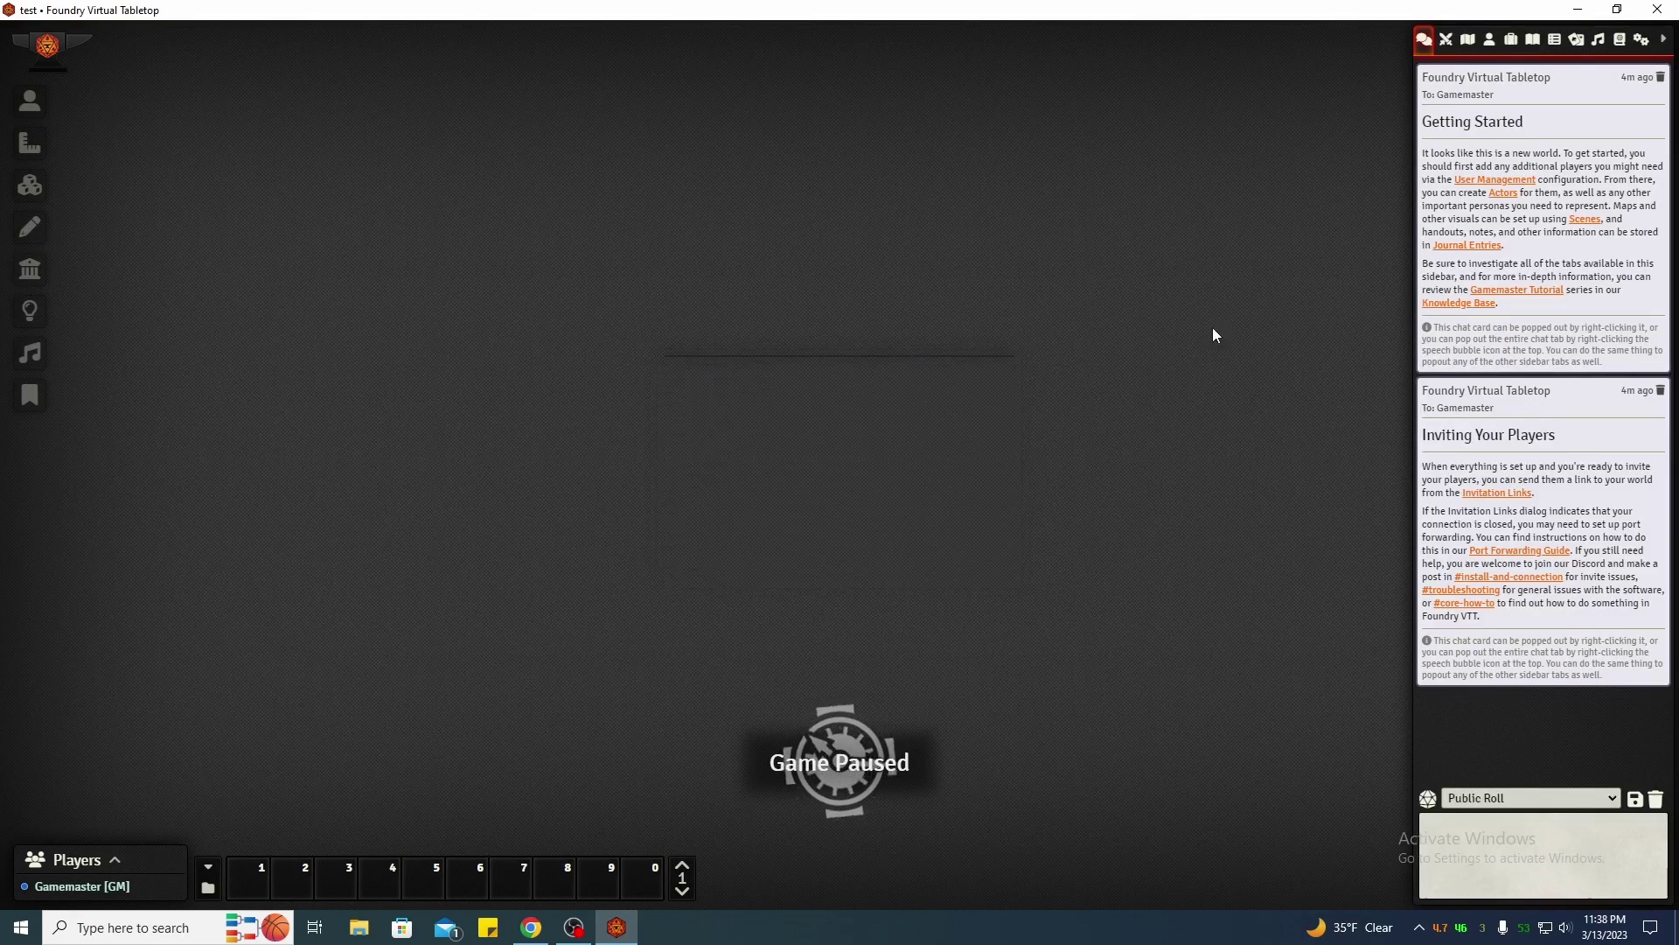
# Reopen module management, enable the libWrapper module, and save the module settings
pyautogui.click(1635, 45)
pyautogui.click(1452, 291)
pyautogui.scroll(-5, 810, 521)
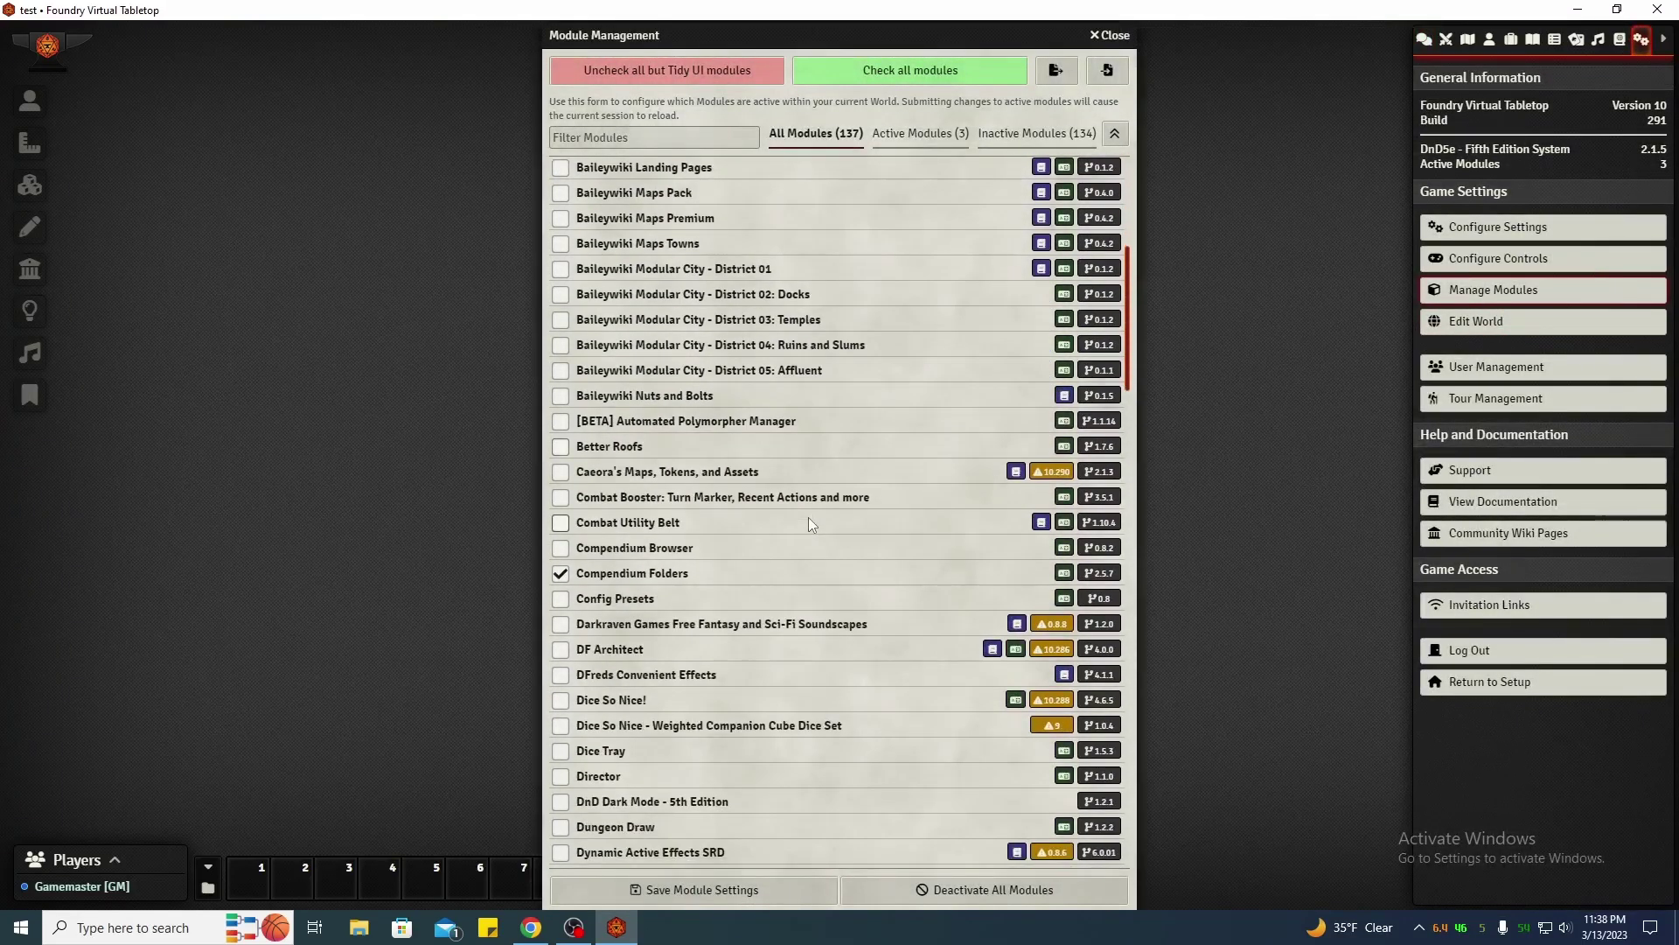
pyautogui.scroll(-7, 808, 523)
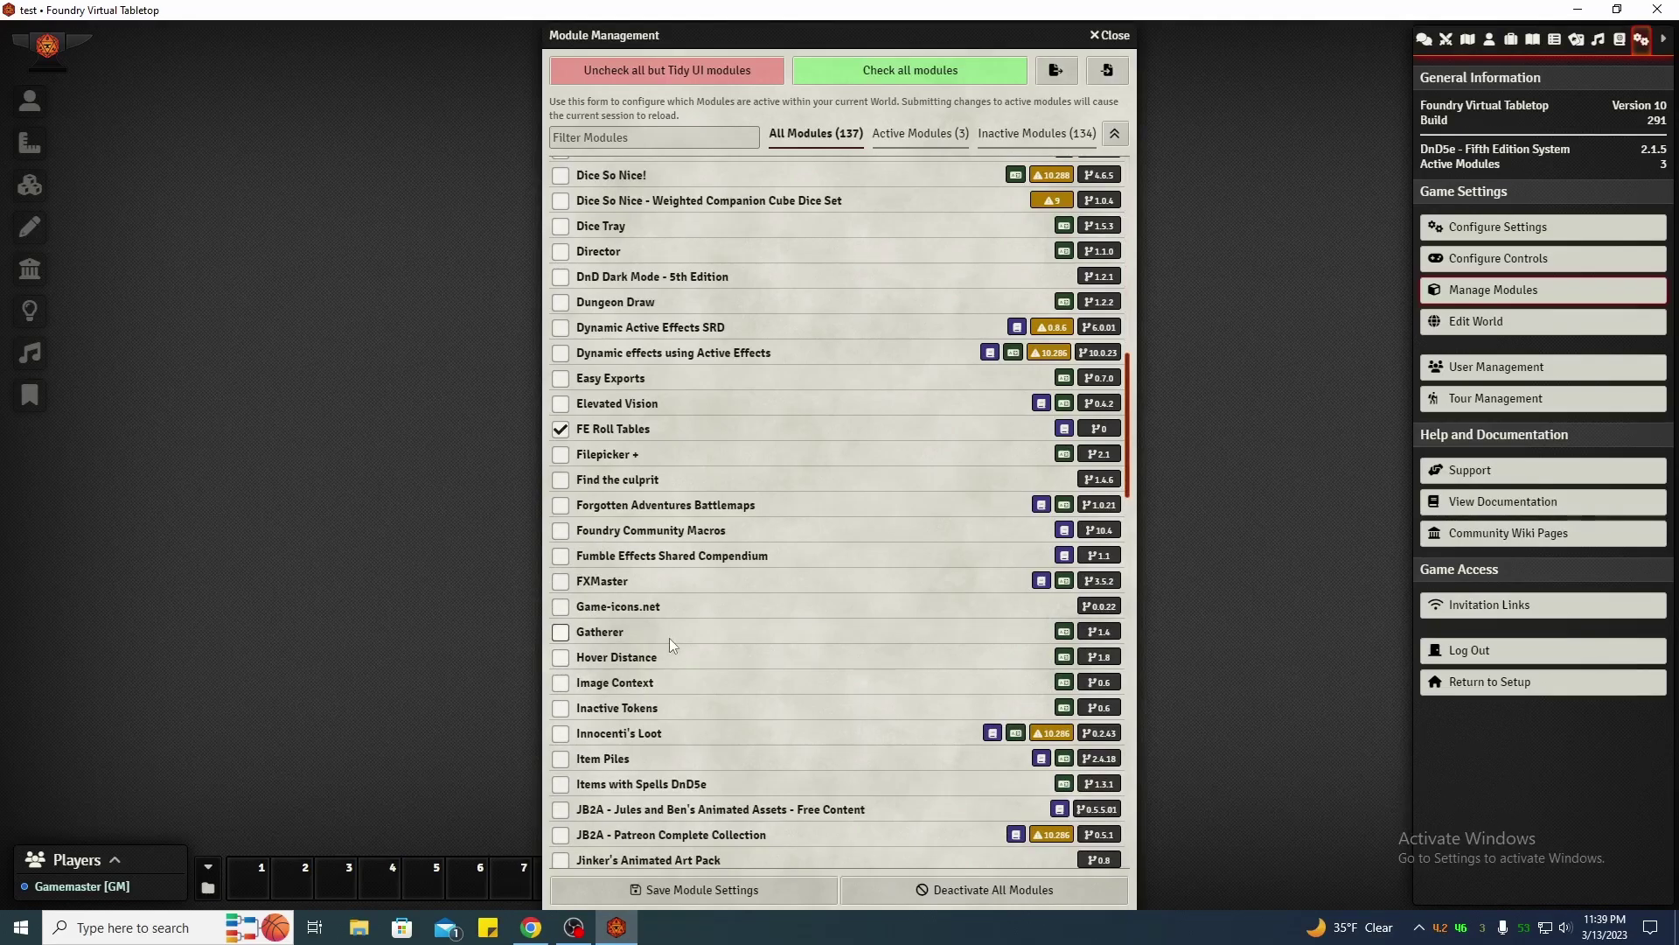
pyautogui.scroll(-4, 669, 638)
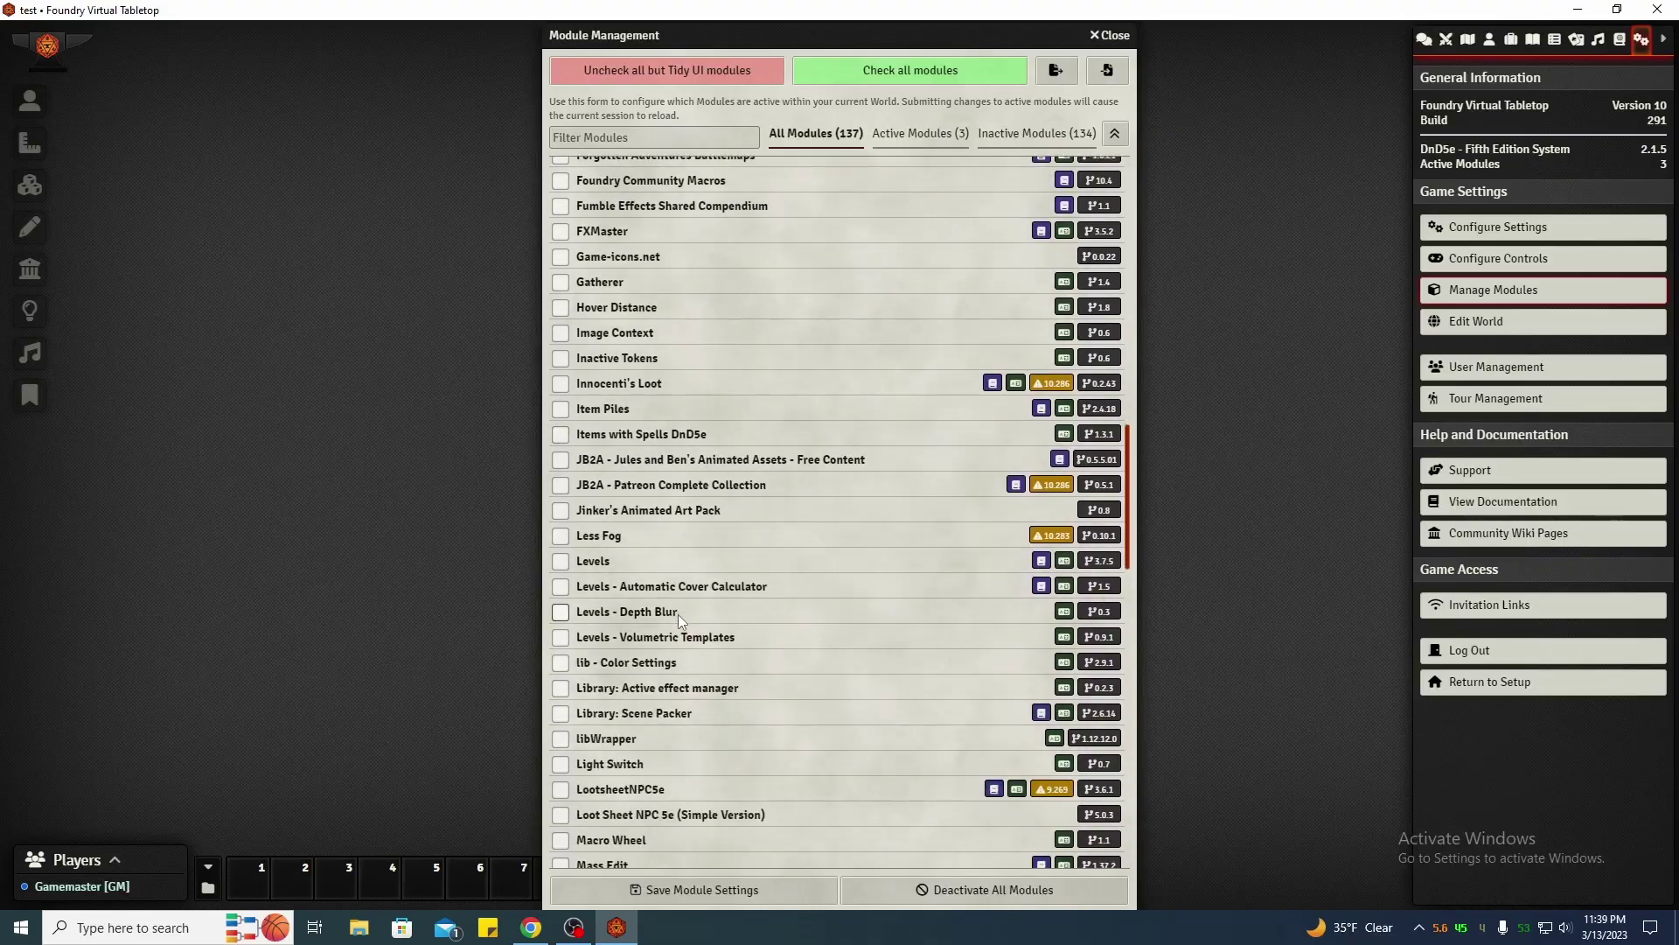
pyautogui.click(561, 738)
pyautogui.click(725, 893)
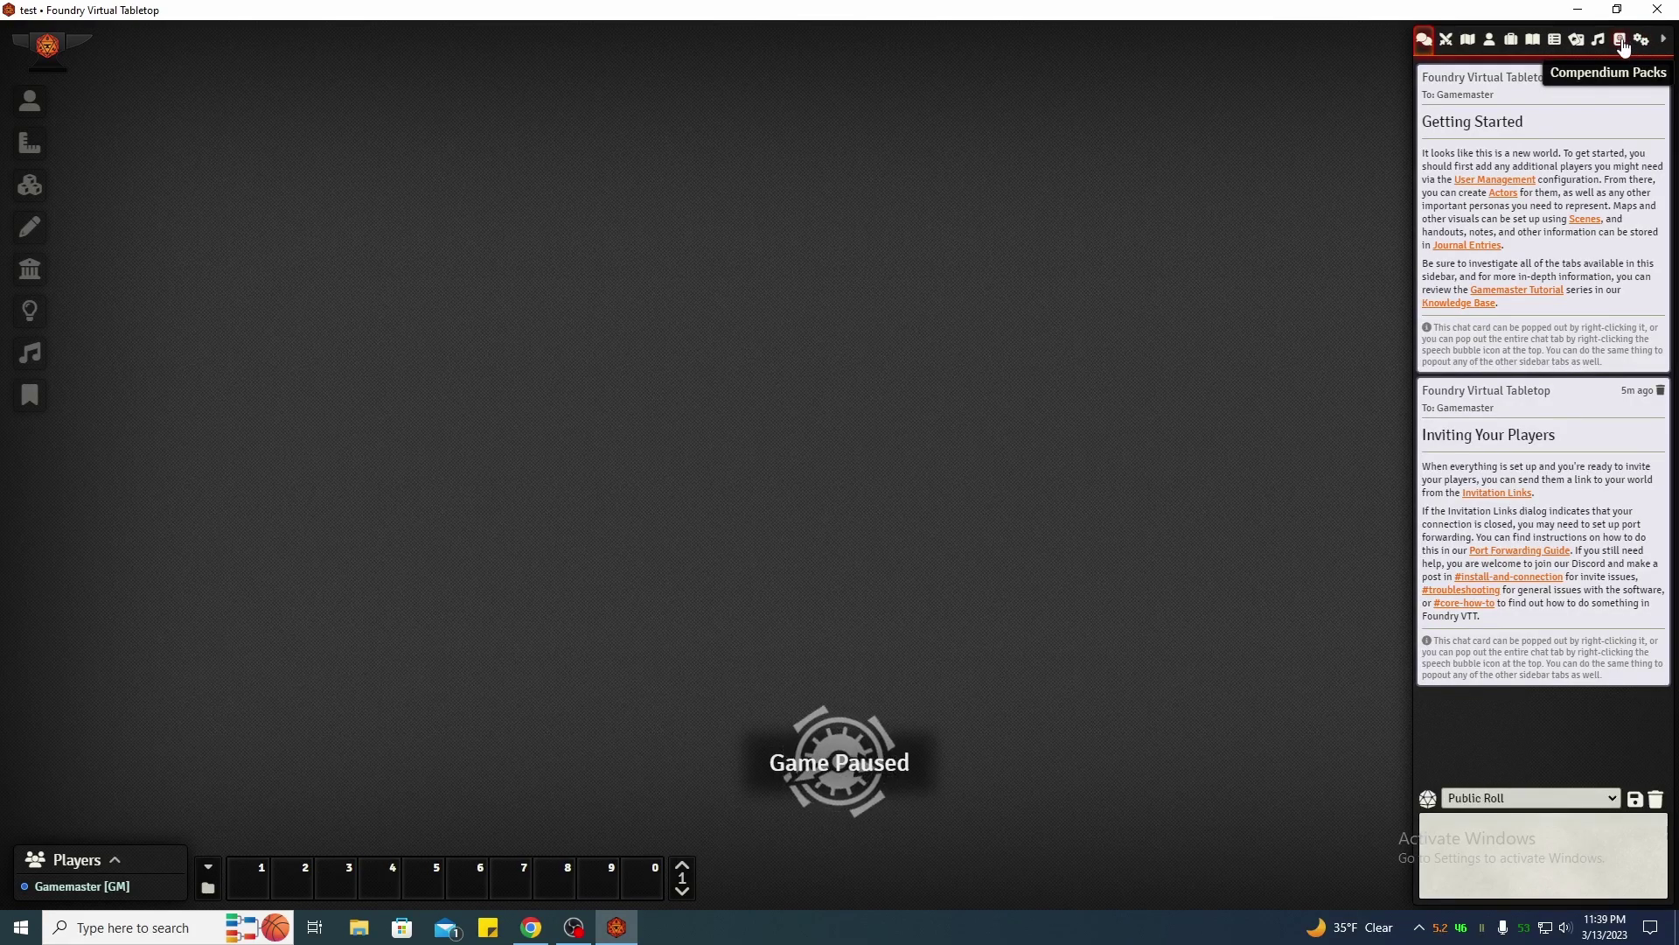
# Open the FE Roll Tables compendium from the RollTable folder of the compendium packs
pyautogui.click(1621, 41)
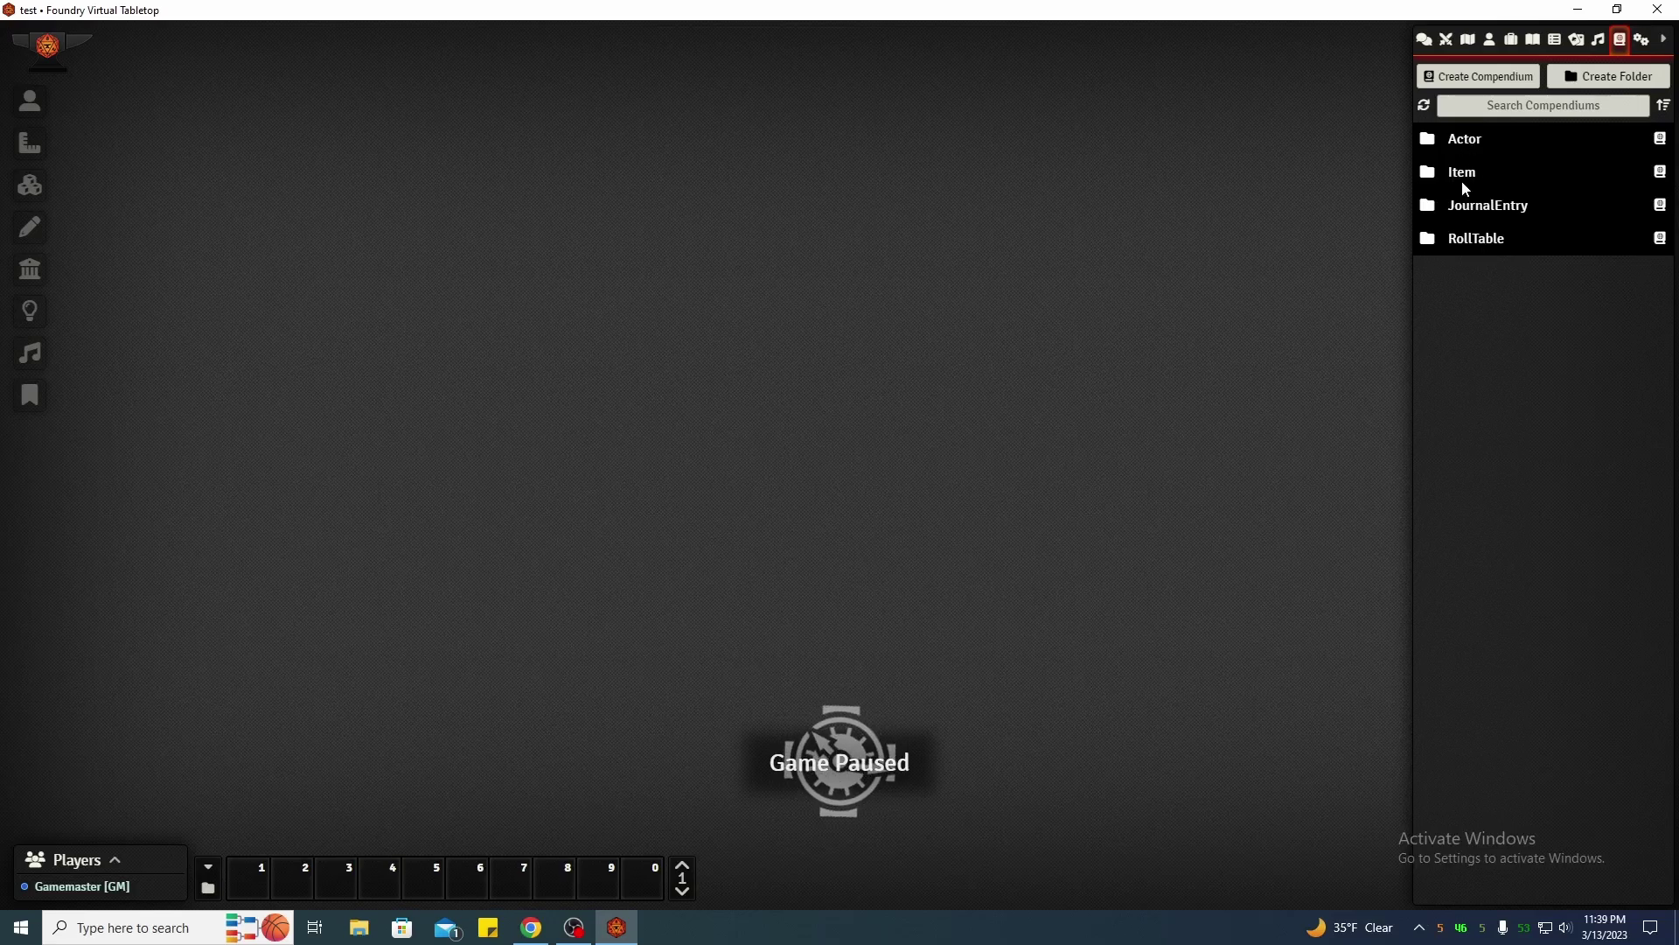
pyautogui.click(1477, 240)
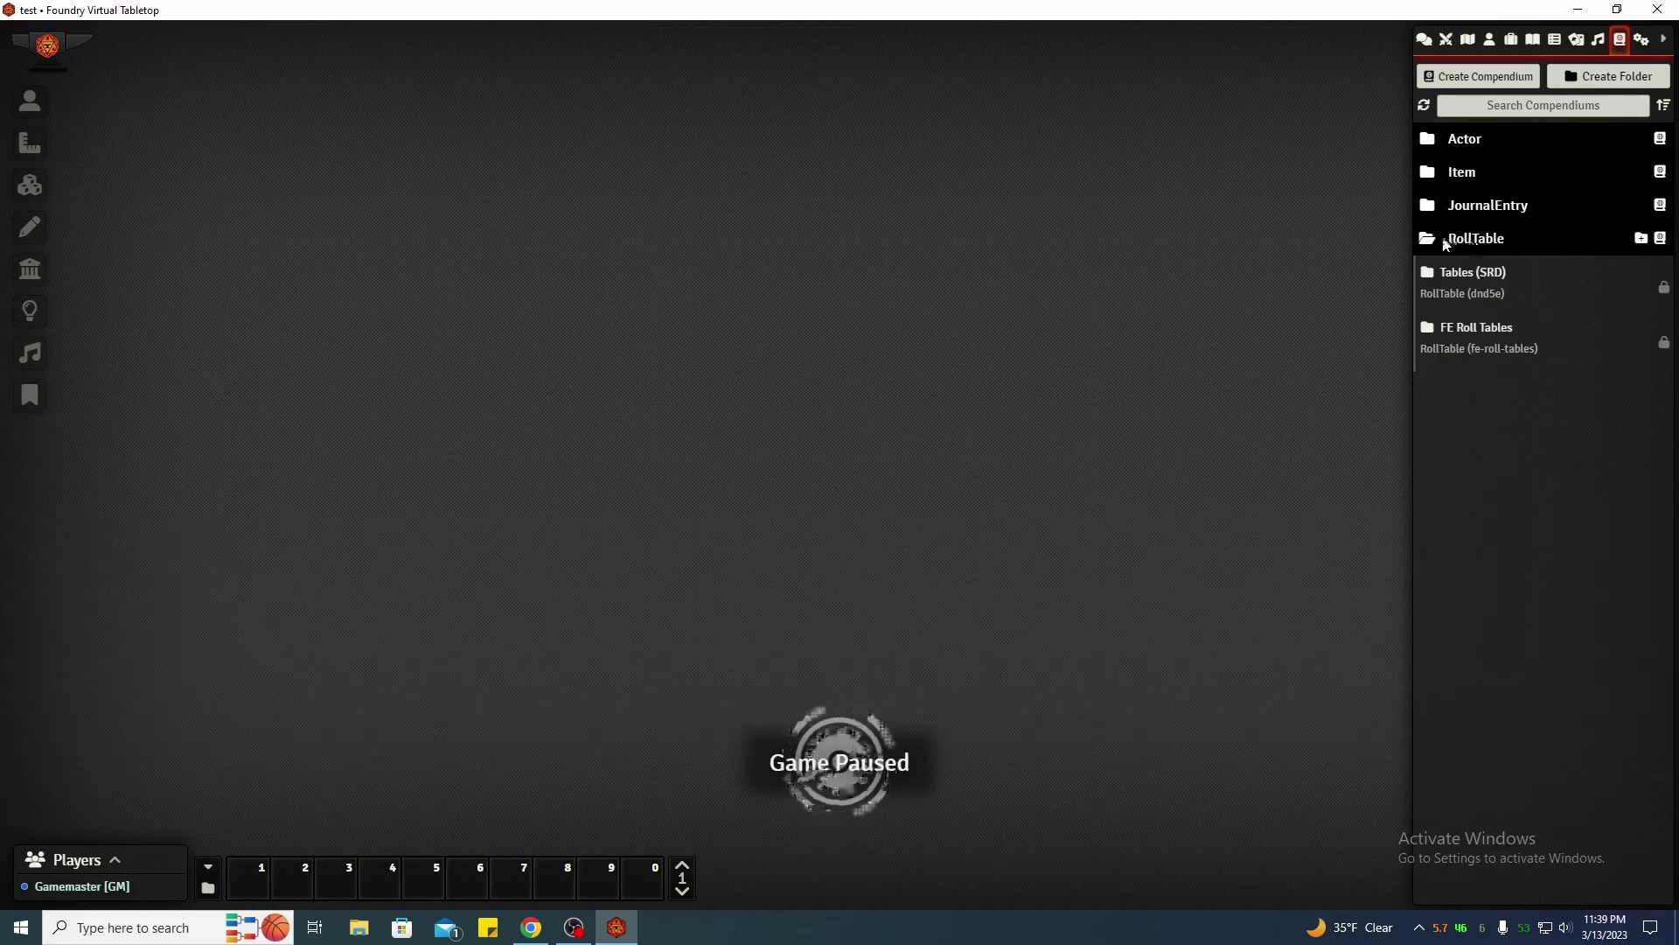
pyautogui.click(1484, 338)
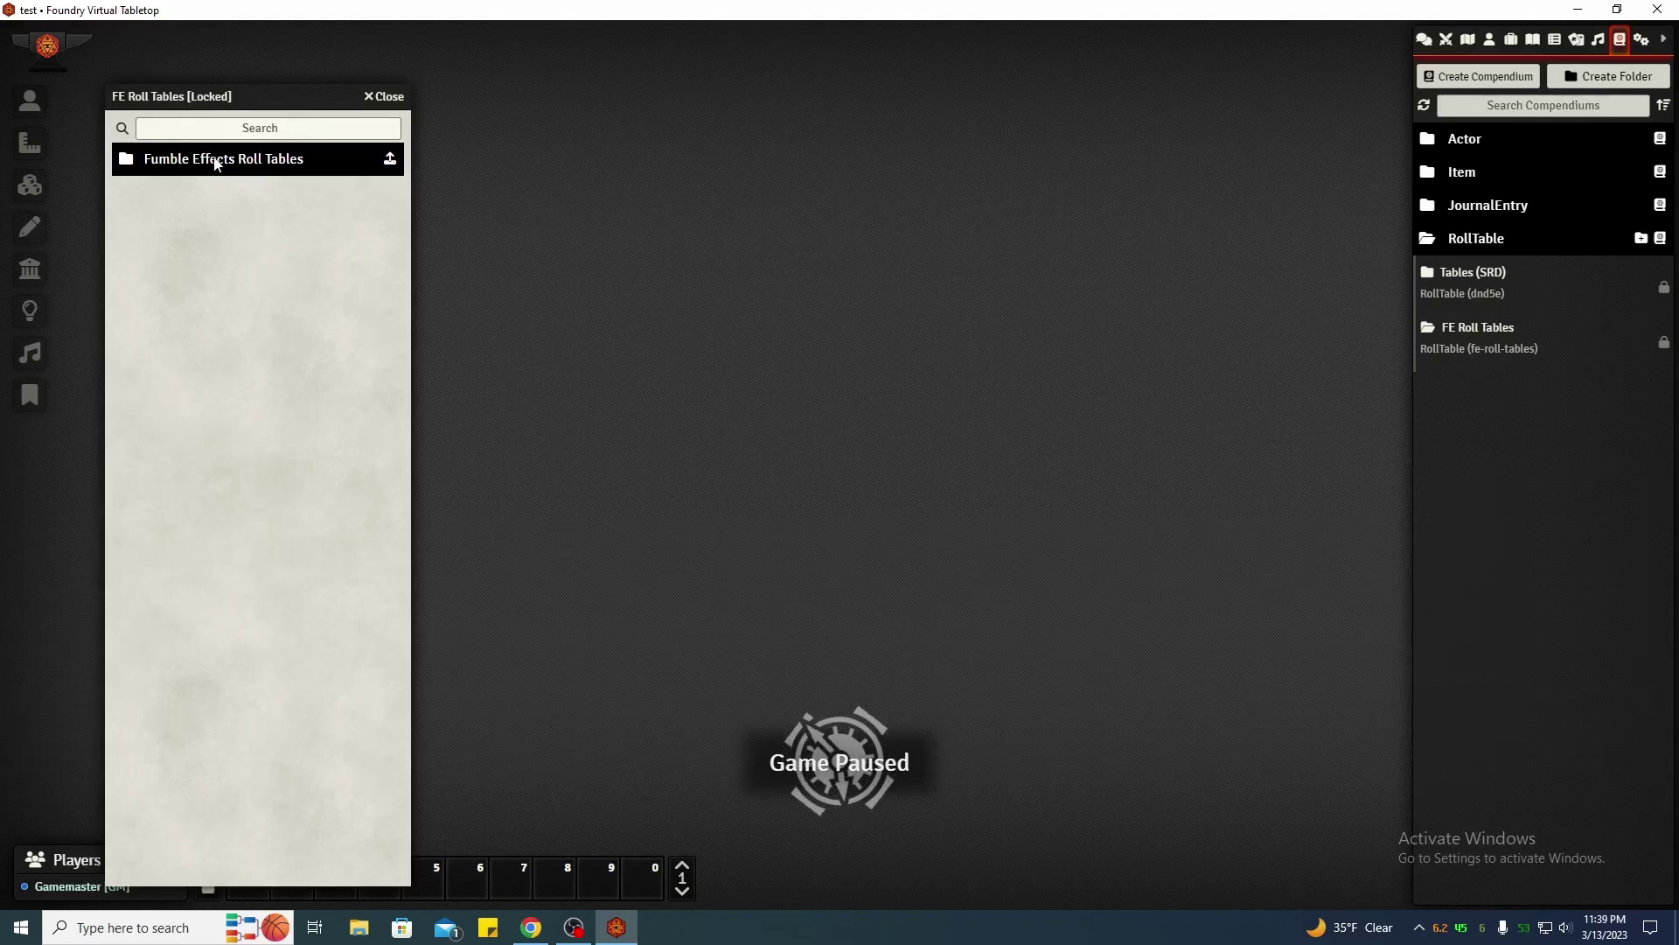
# Import the Fumble Effects Roll Tables folder into the world with Merge by name and Keep ID enabled, and close the compendium
pyautogui.click(390, 159)
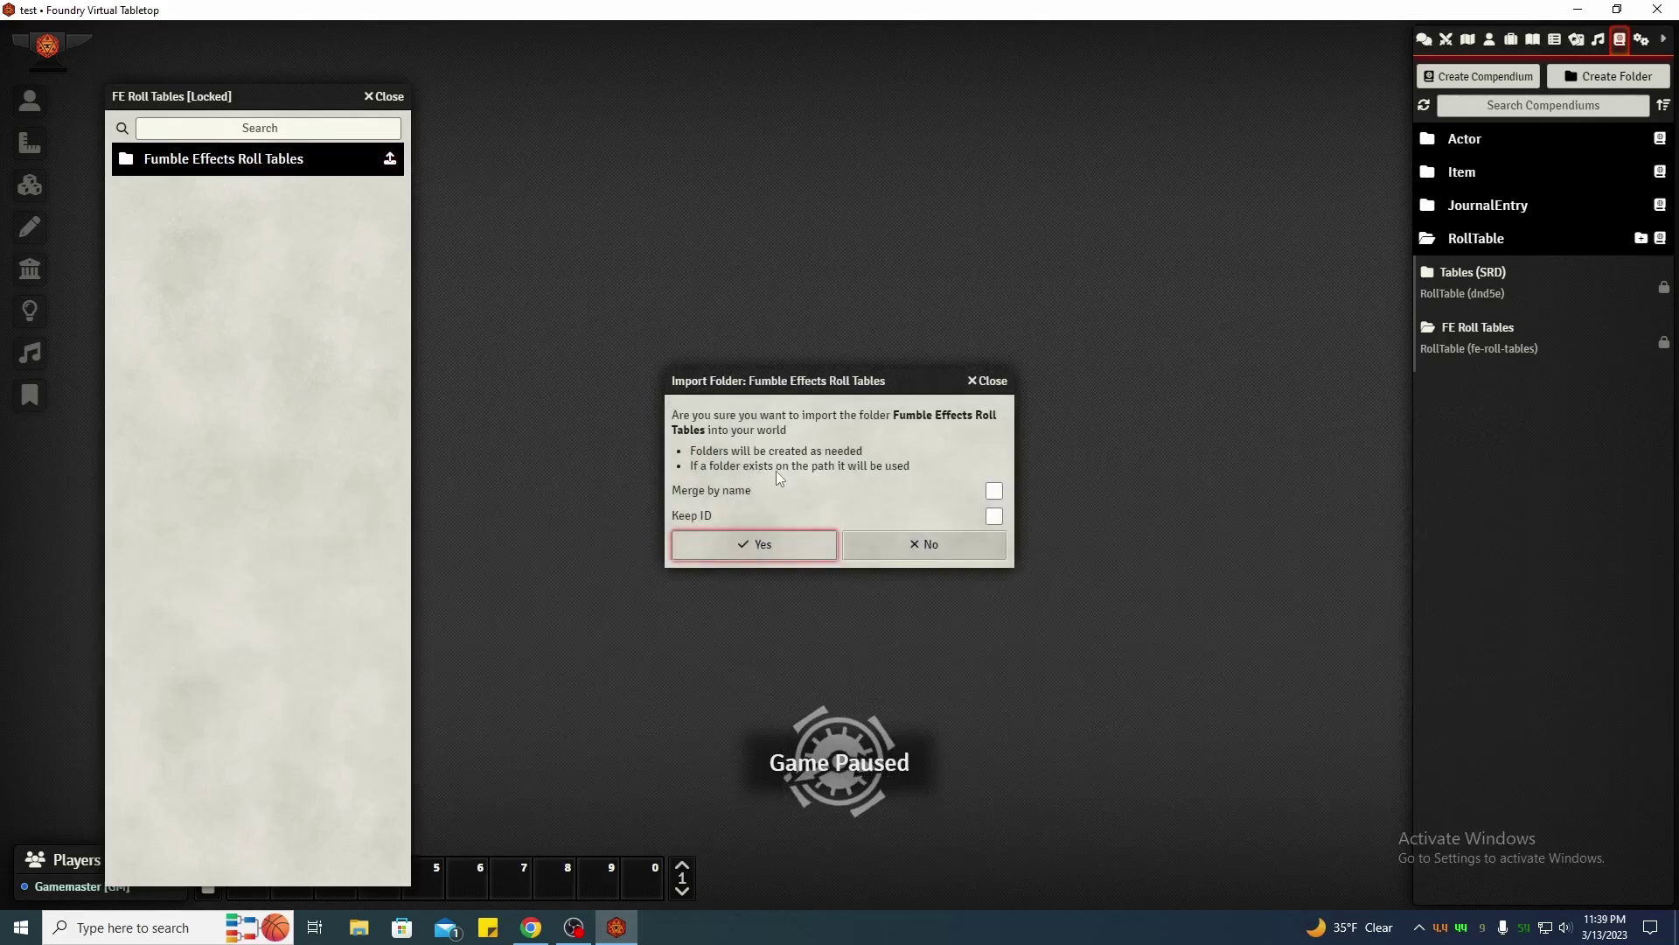
pyautogui.click(994, 490)
pyautogui.click(994, 516)
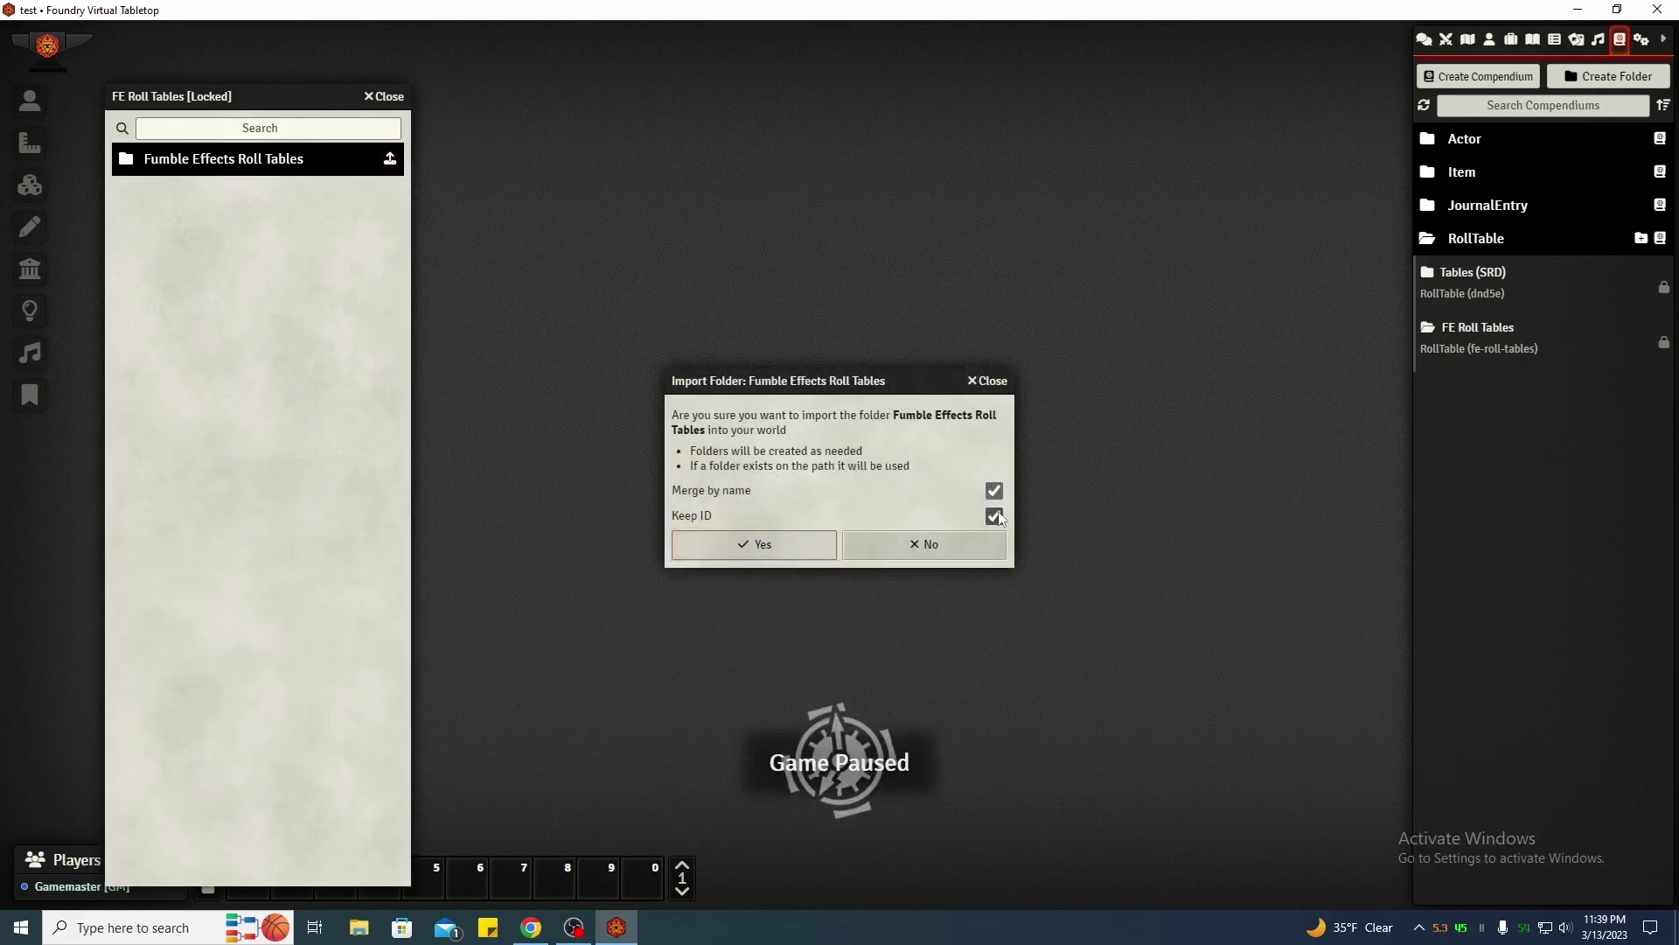
pyautogui.click(763, 551)
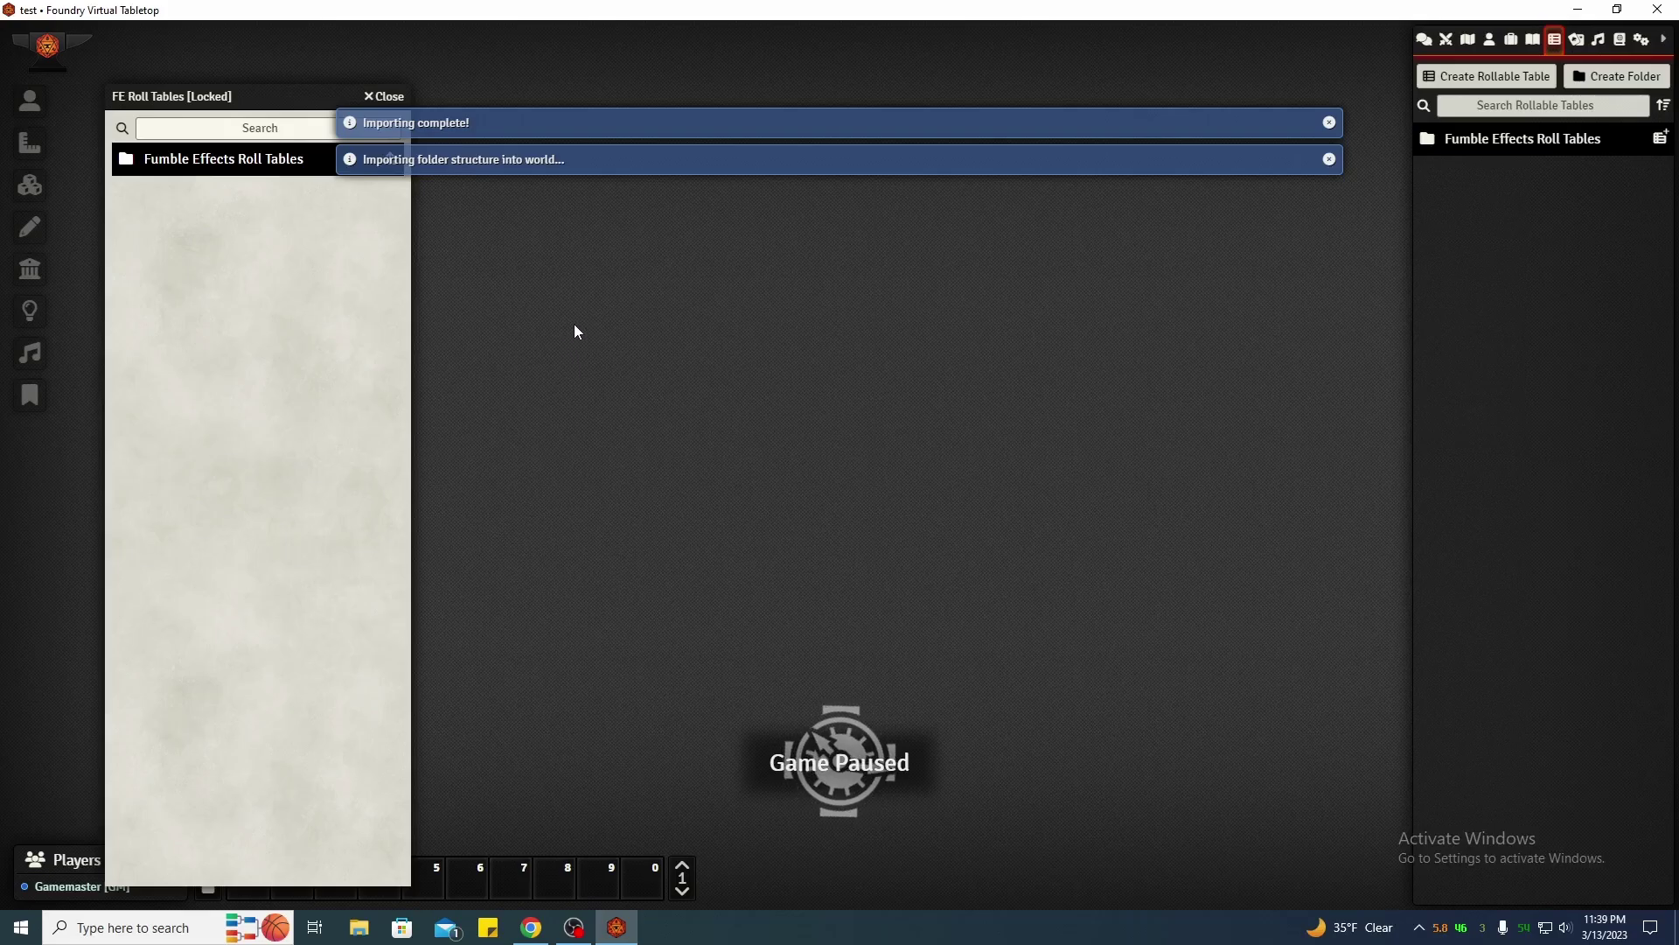
pyautogui.click(384, 98)
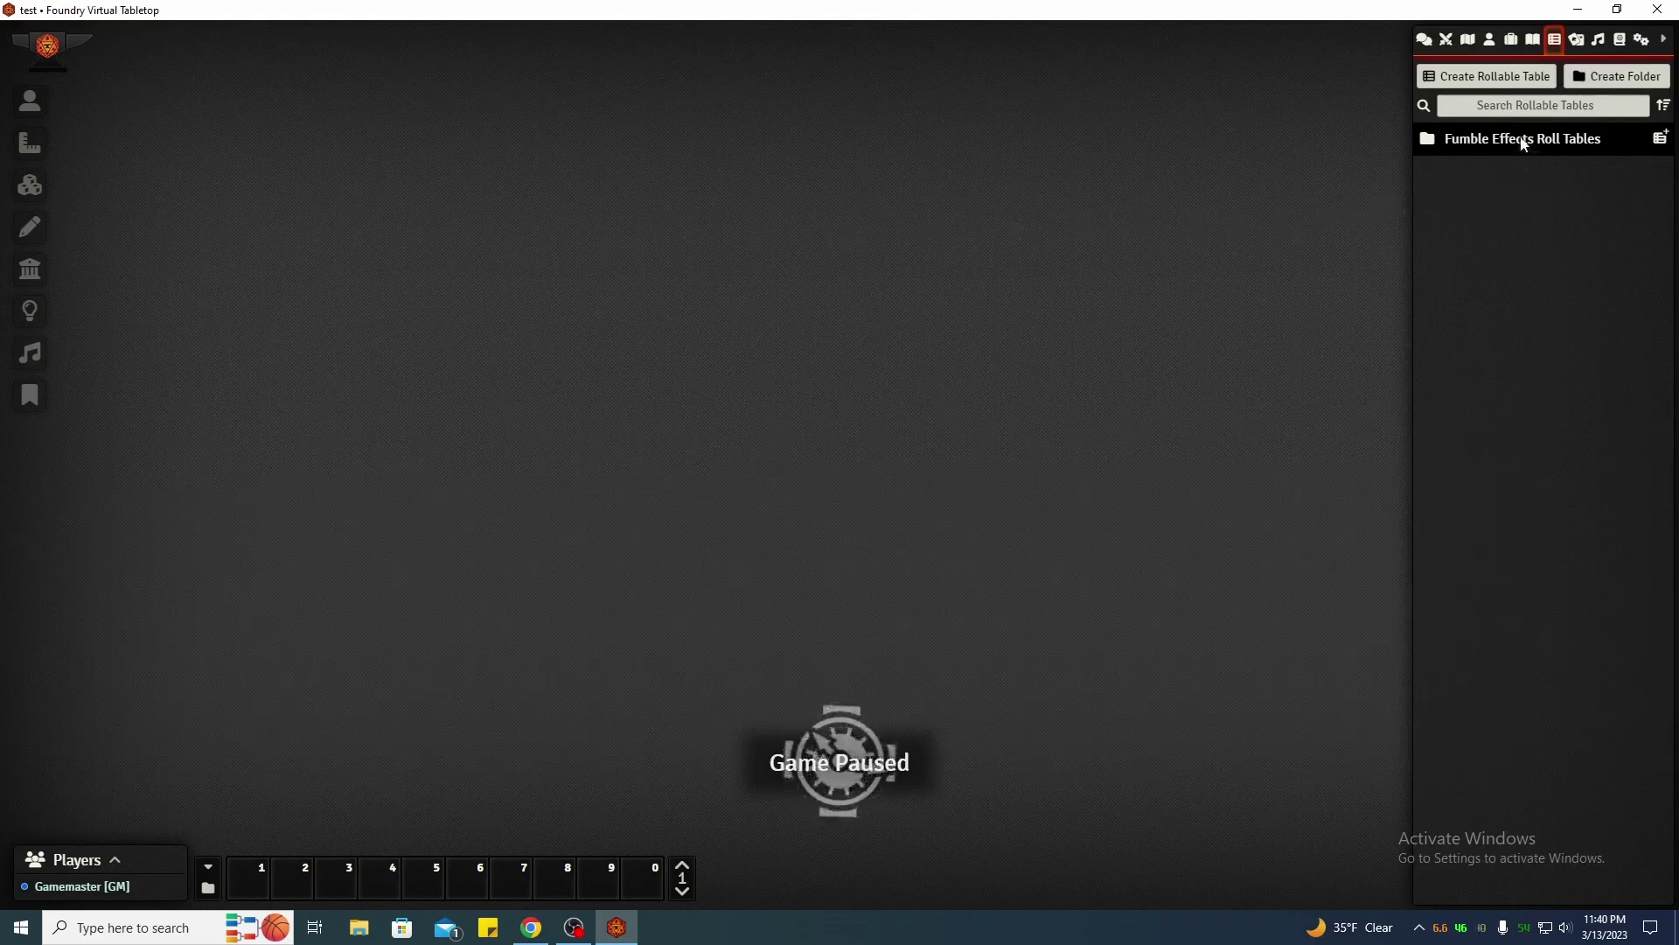
# Look through the imported Critical Hit Tables and Fumble Tables folders, and open the Hit Location Table to examine its configuration
pyautogui.click(1498, 143)
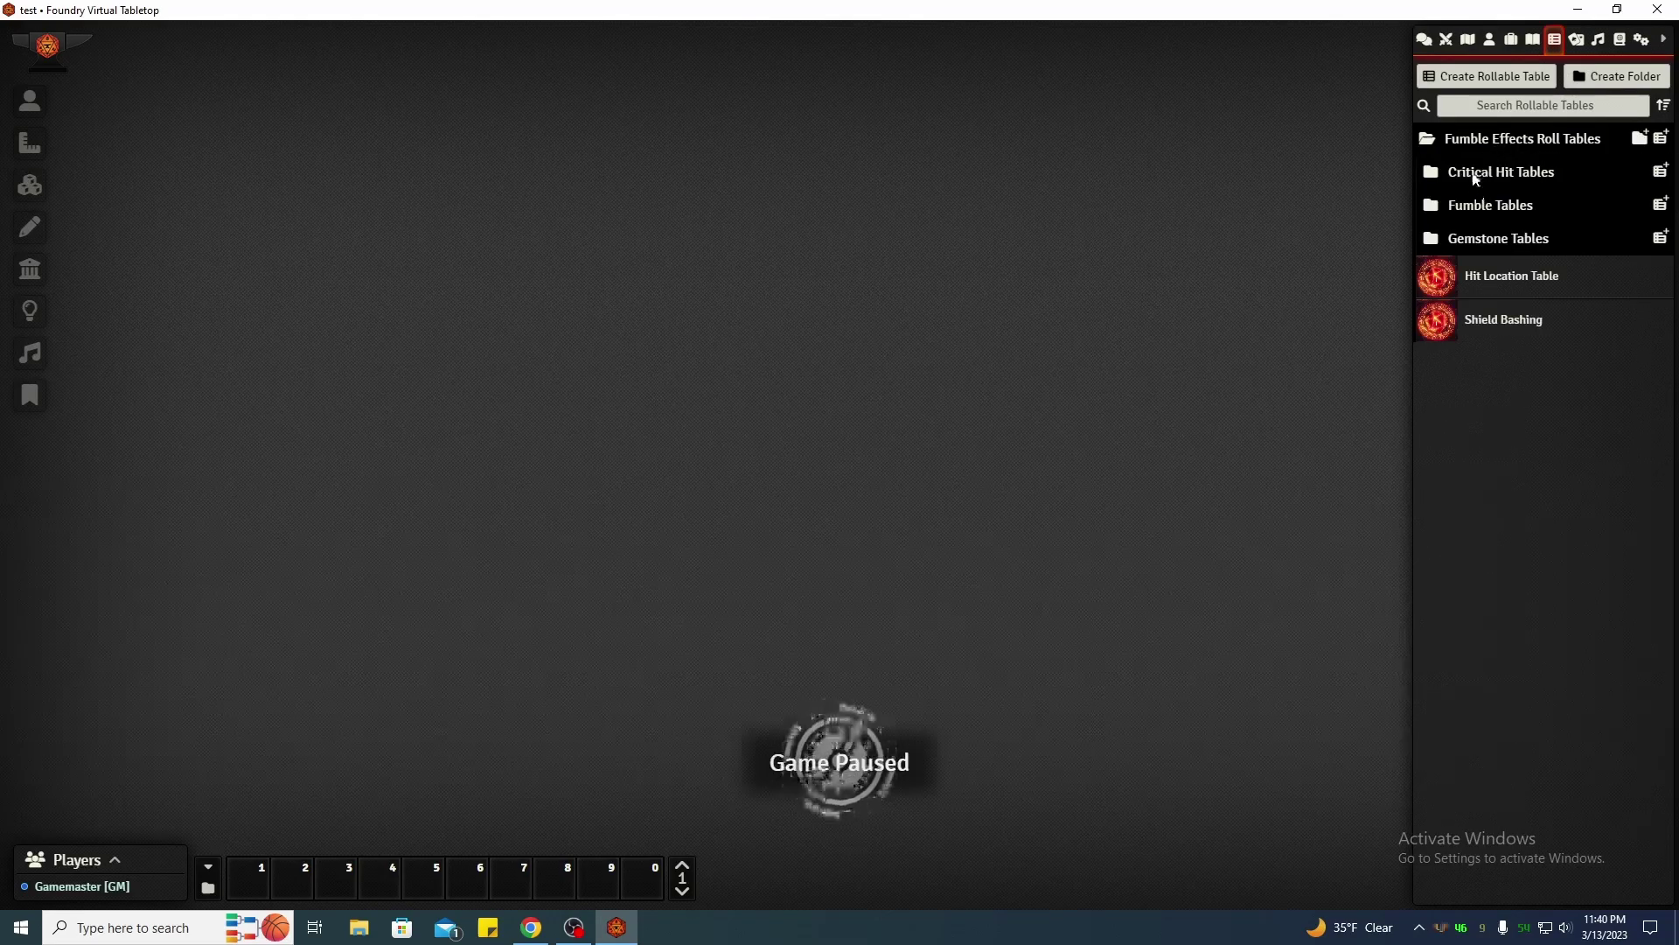
pyautogui.click(1475, 176)
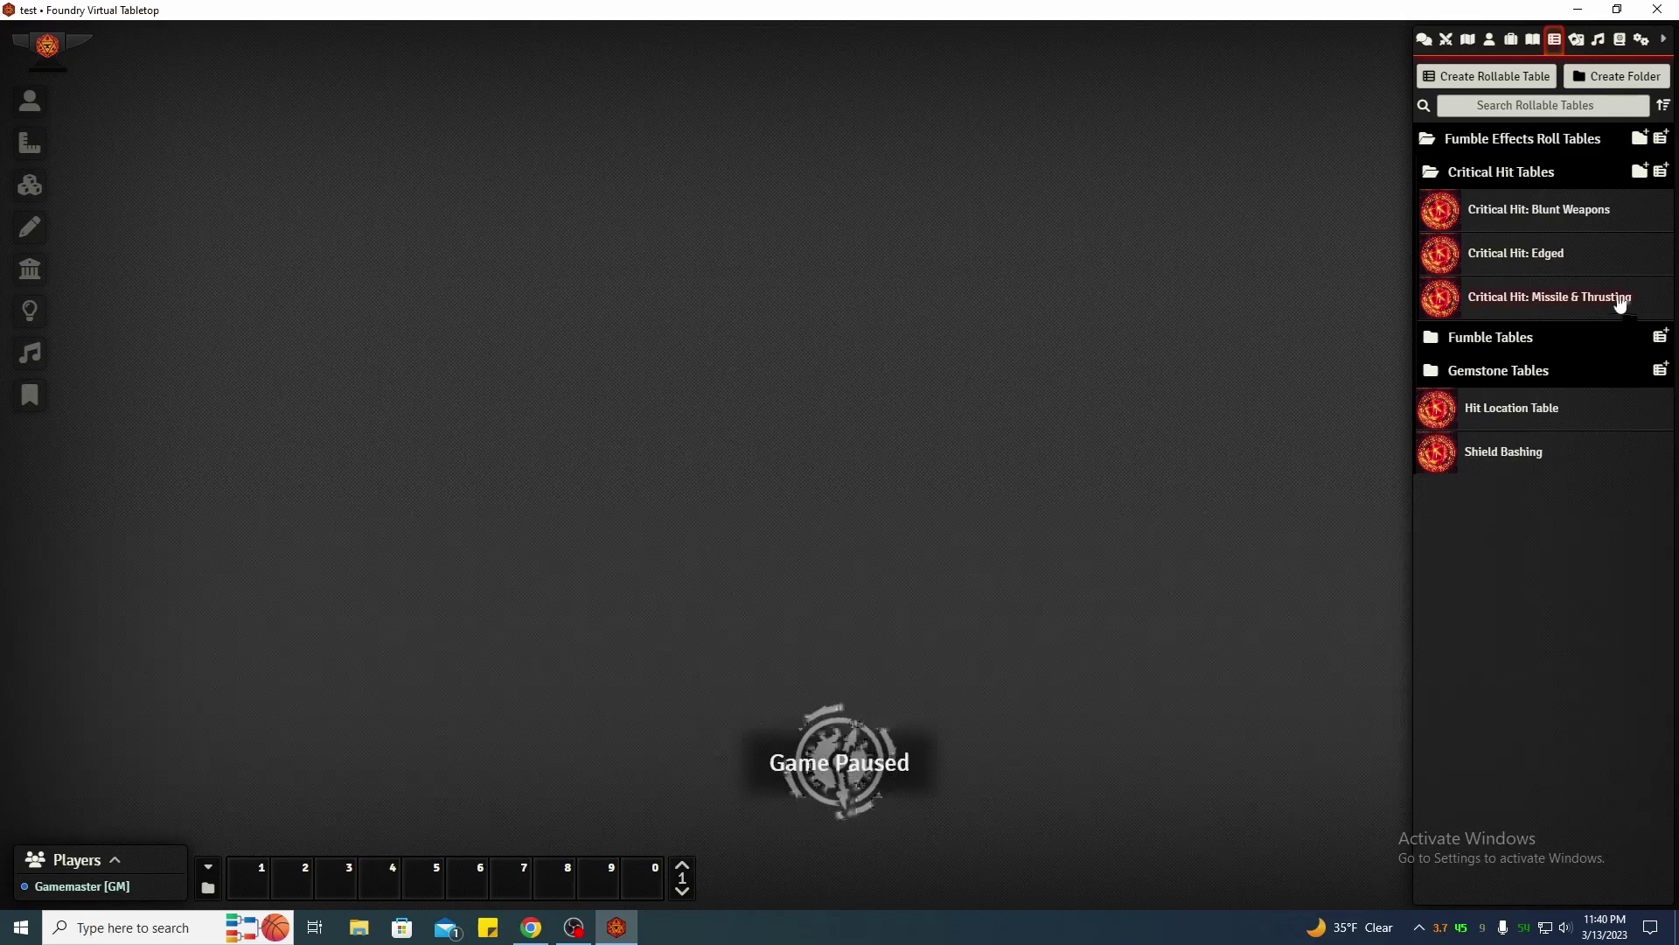
pyautogui.click(1478, 173)
pyautogui.click(1478, 210)
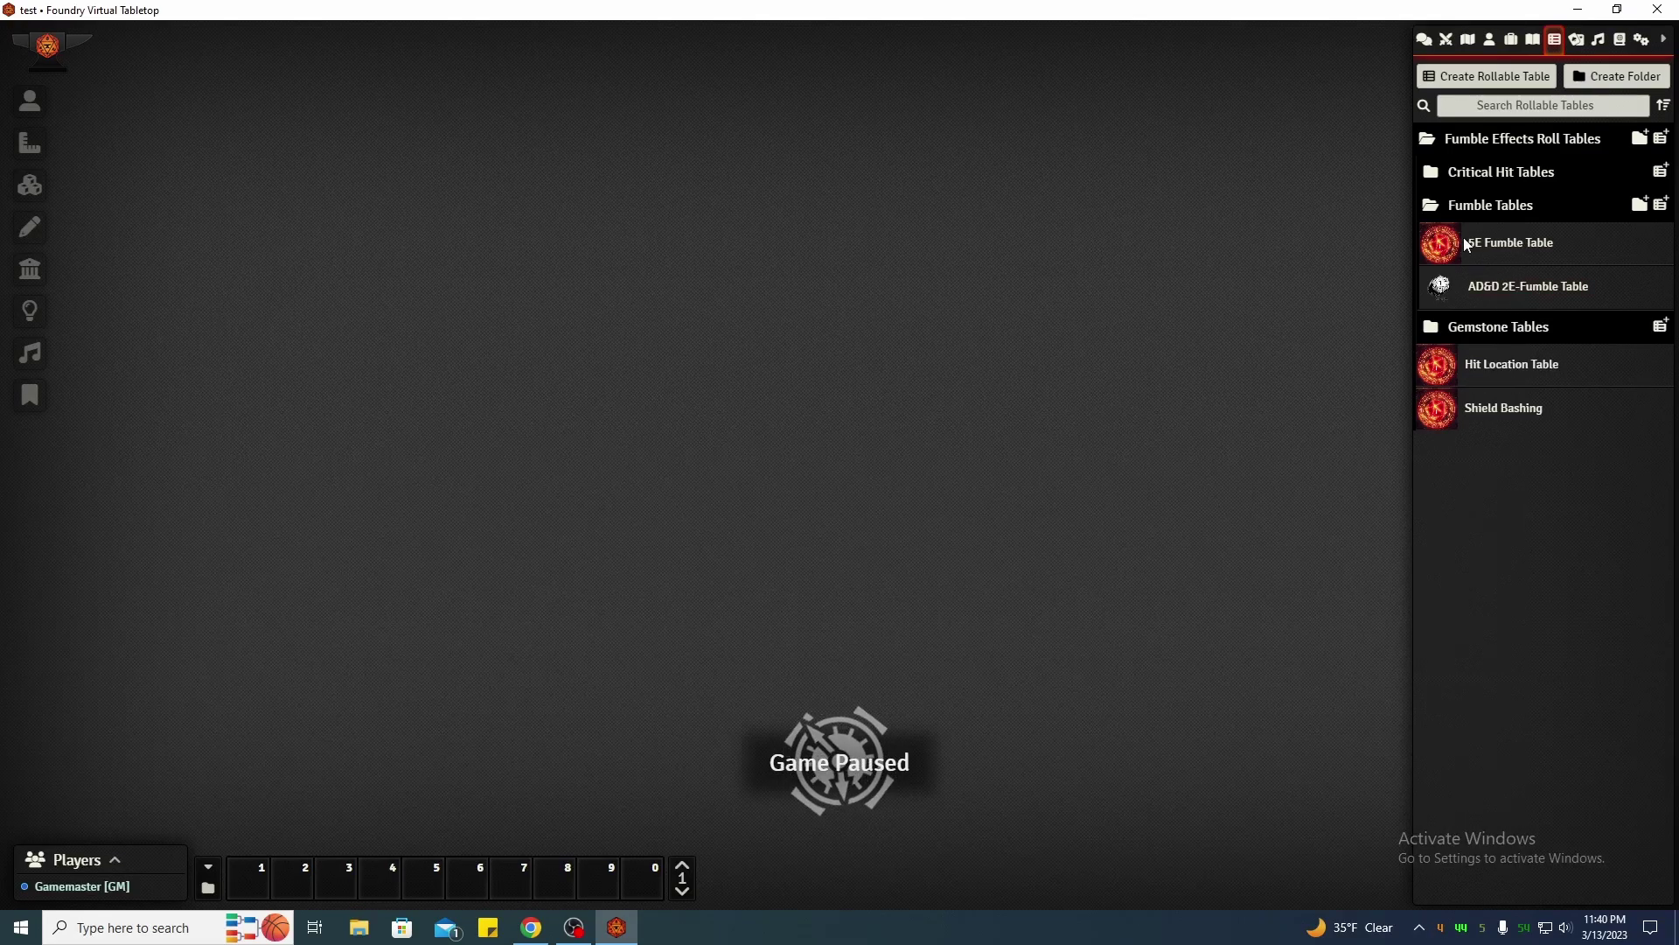
pyautogui.click(1478, 208)
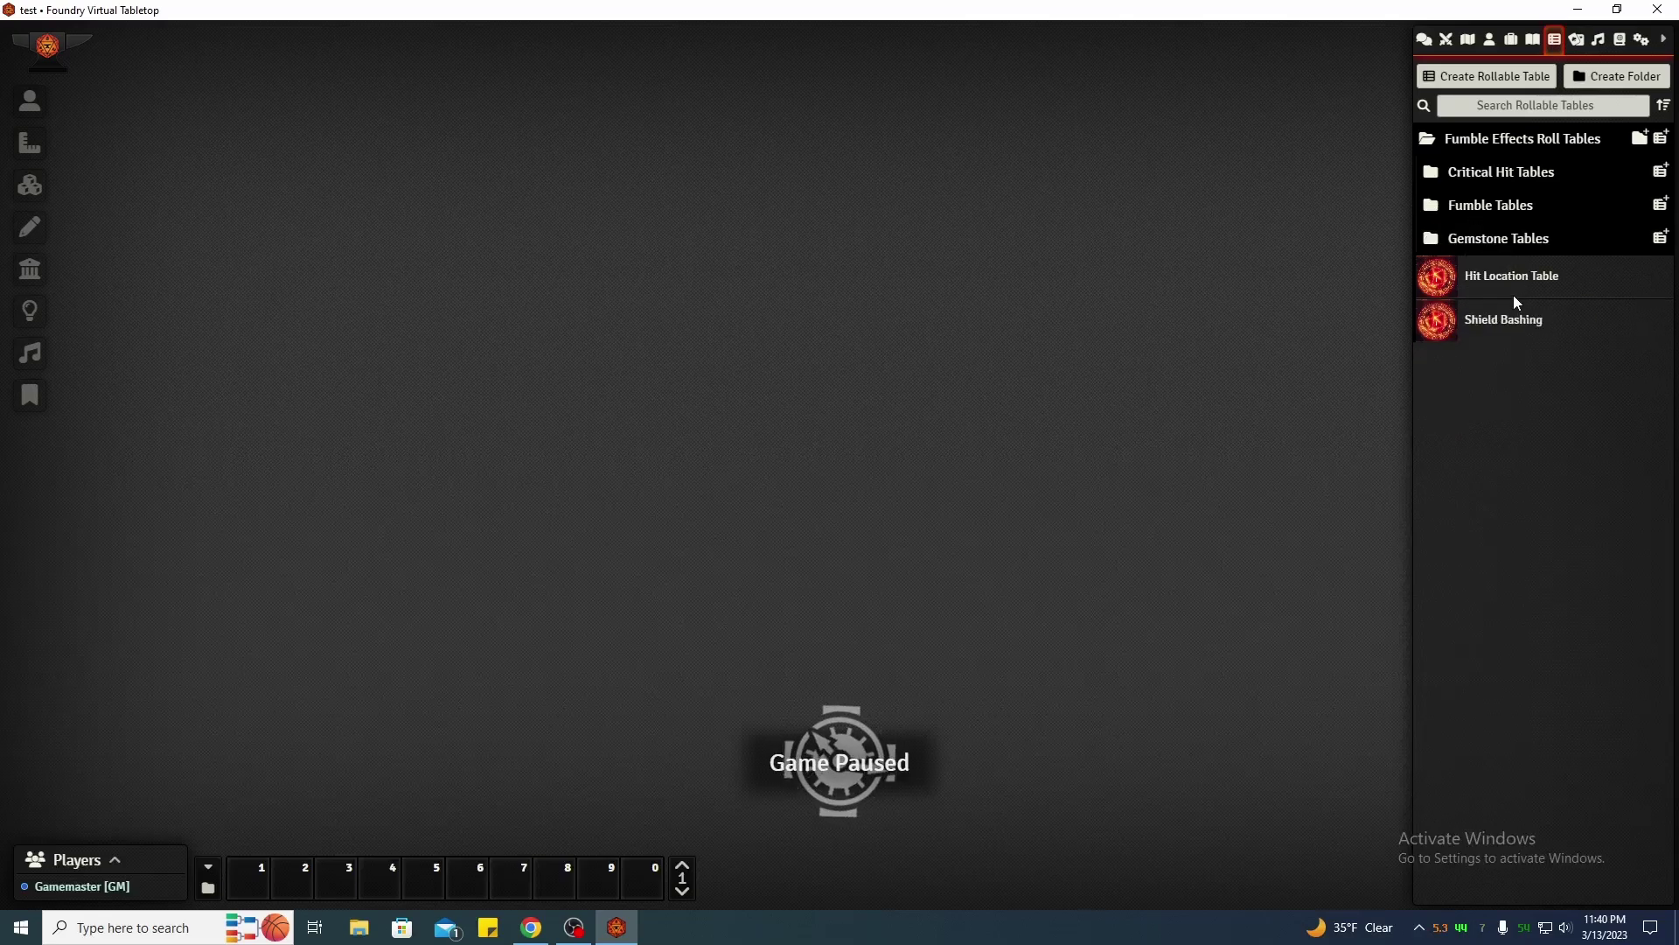
pyautogui.click(1491, 279)
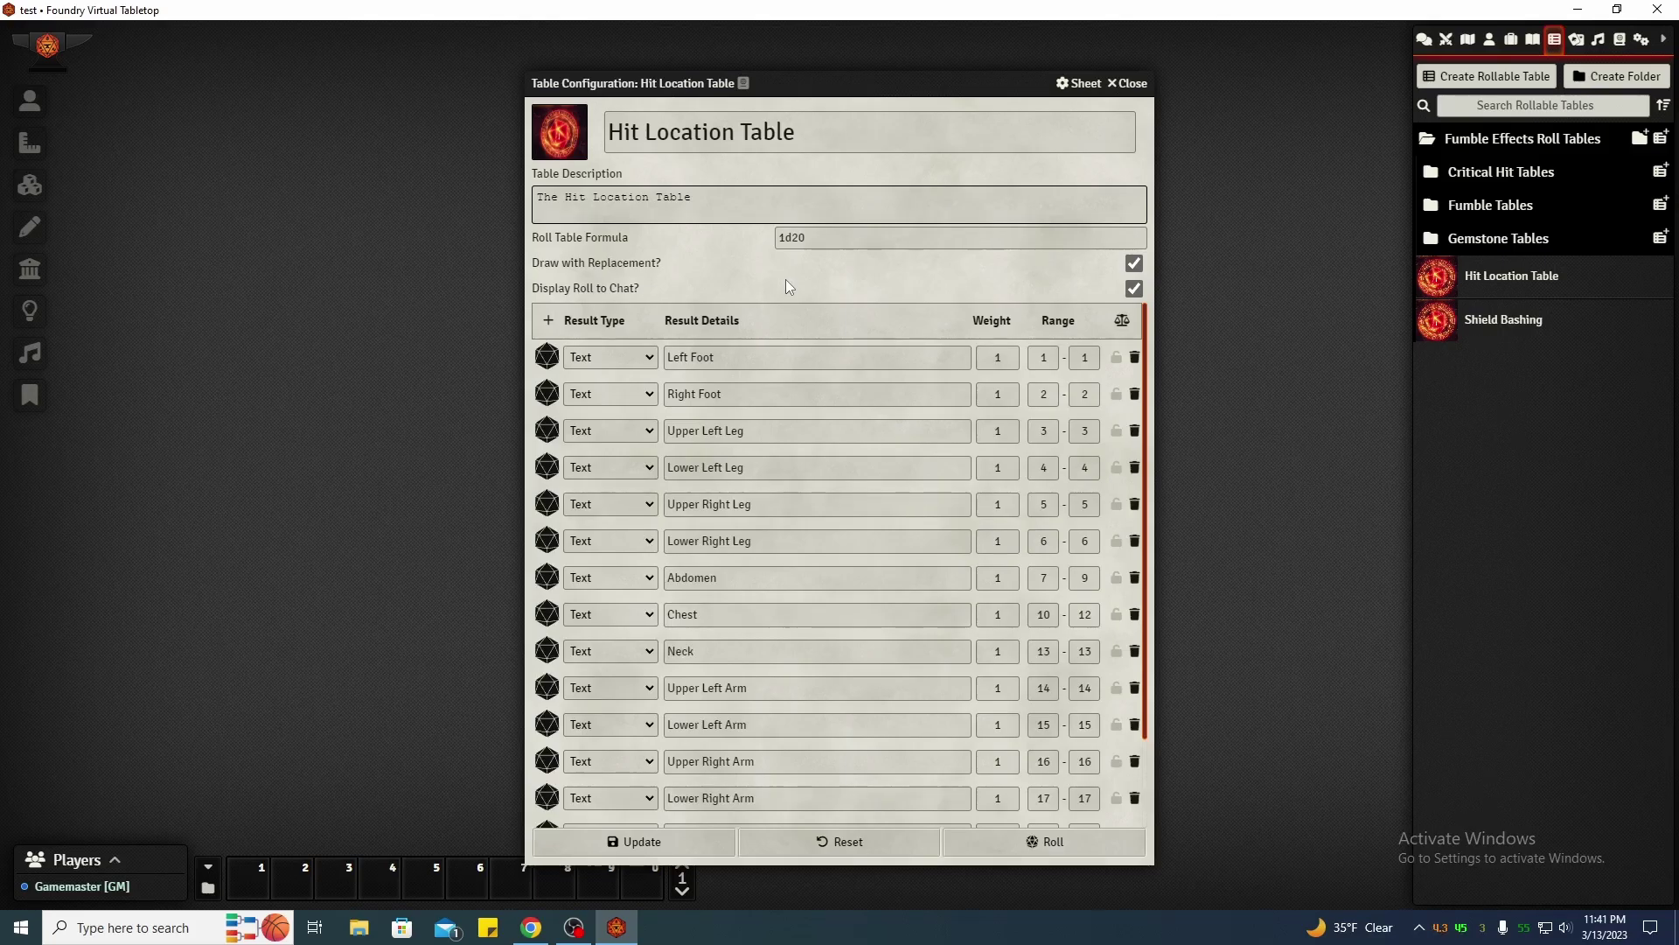
# Roll on the Hit Location Table, show the chat messages, and delete the older Shield Bashing result from the chat
pyautogui.click(1034, 838)
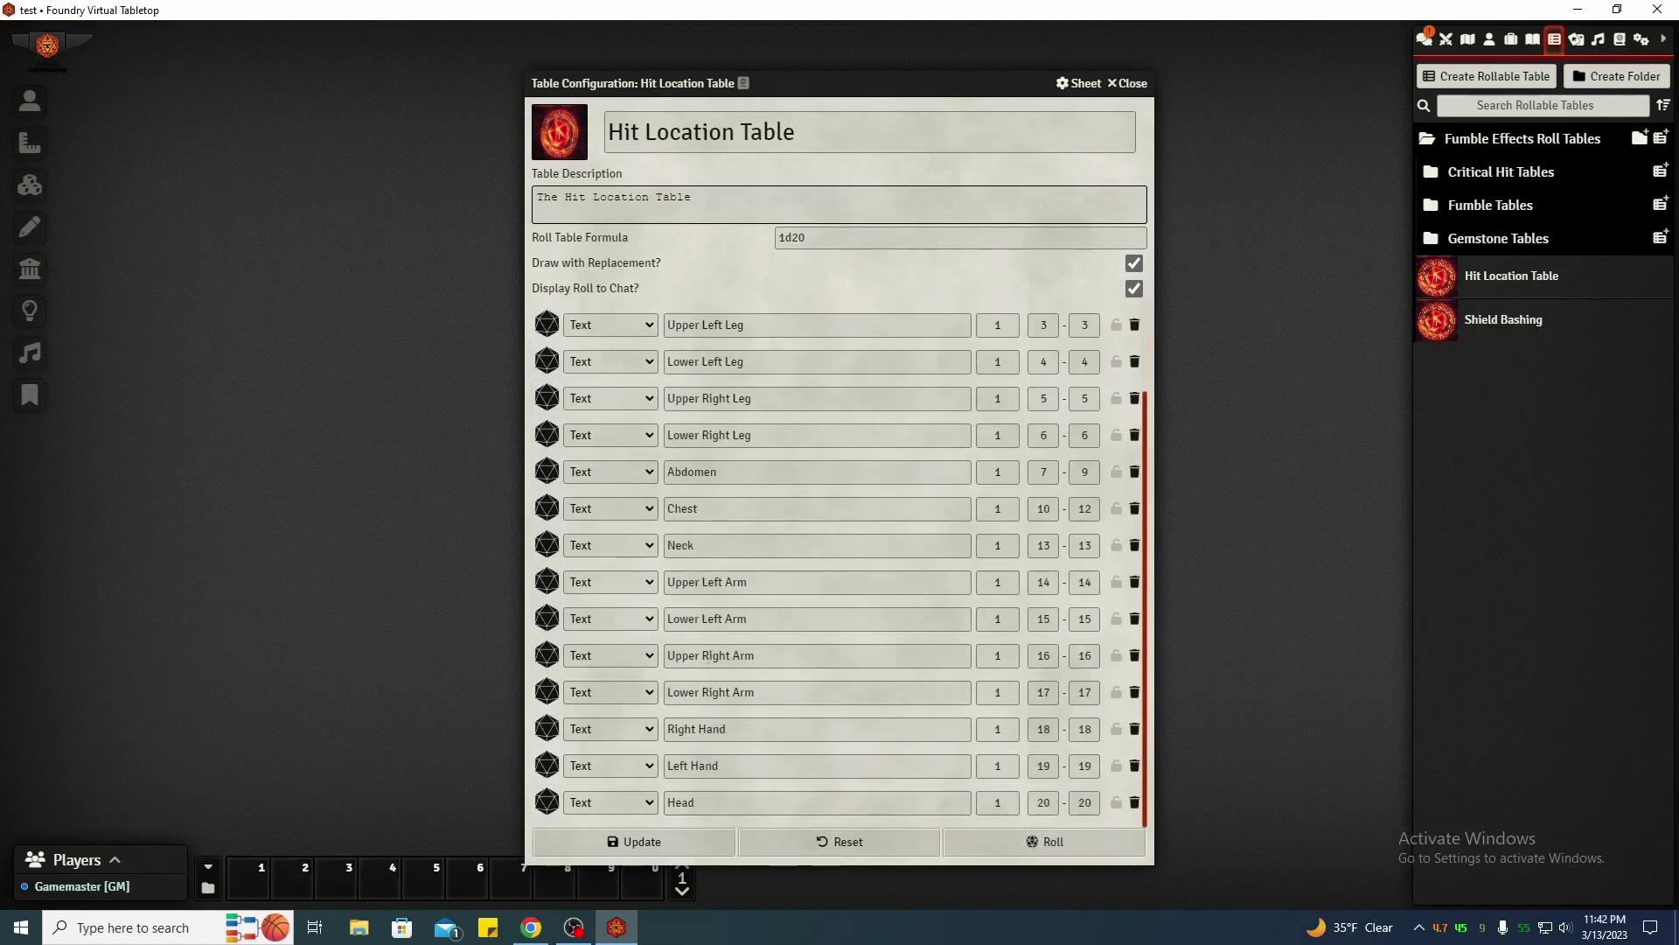
pyautogui.click(1424, 39)
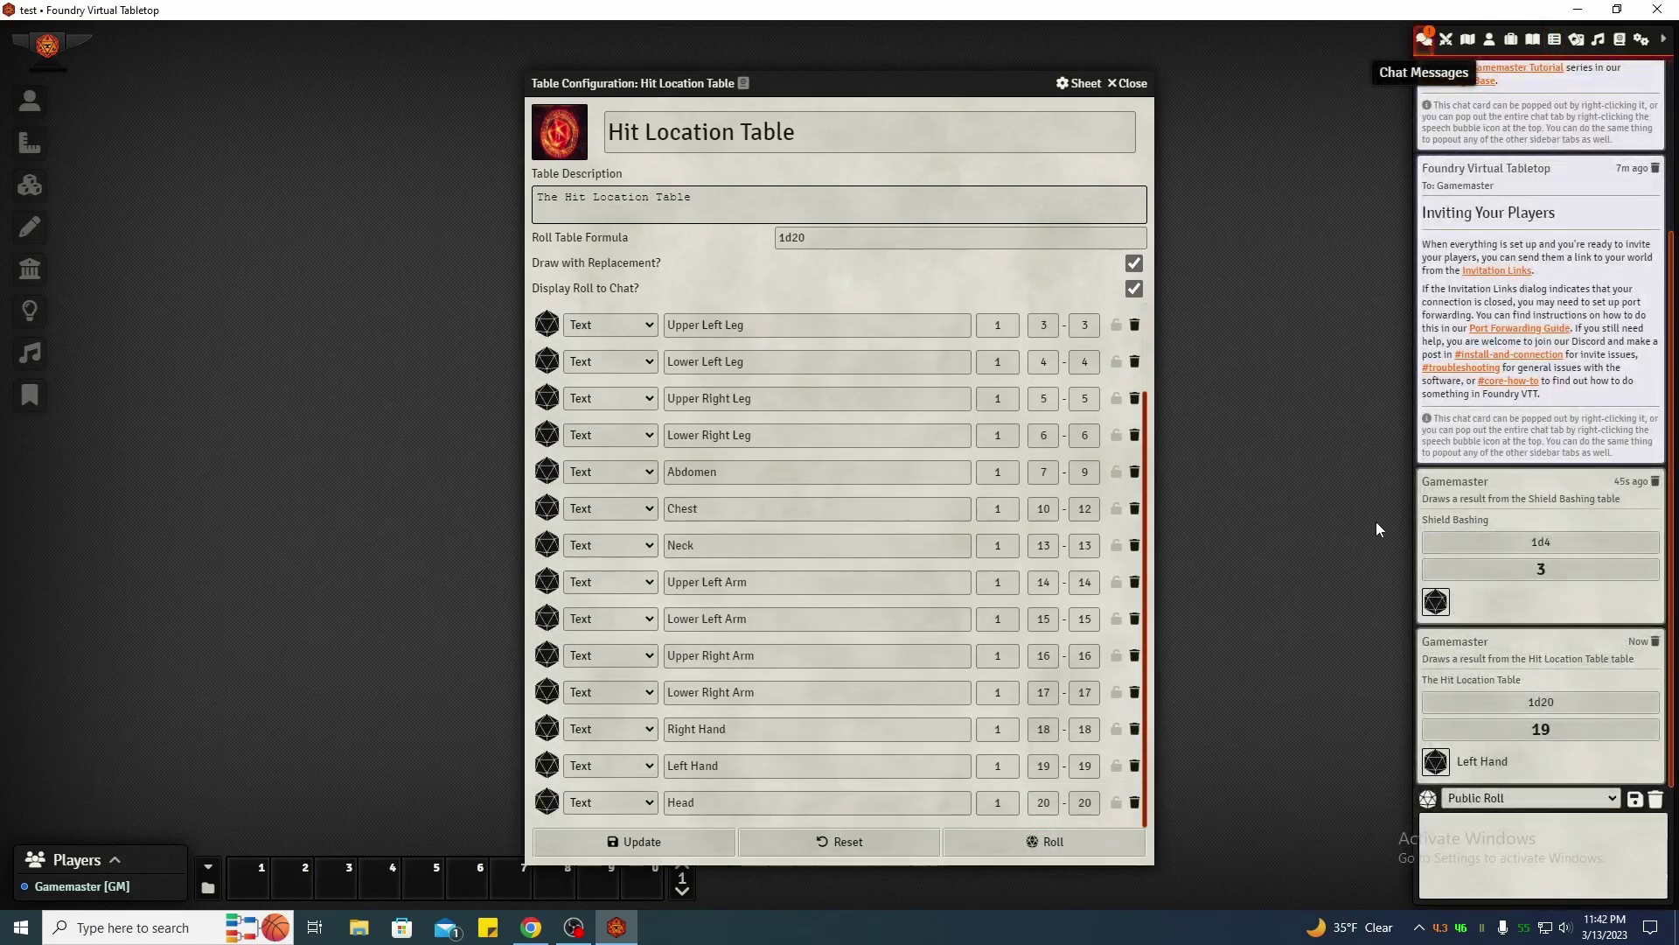
pyautogui.click(1656, 482)
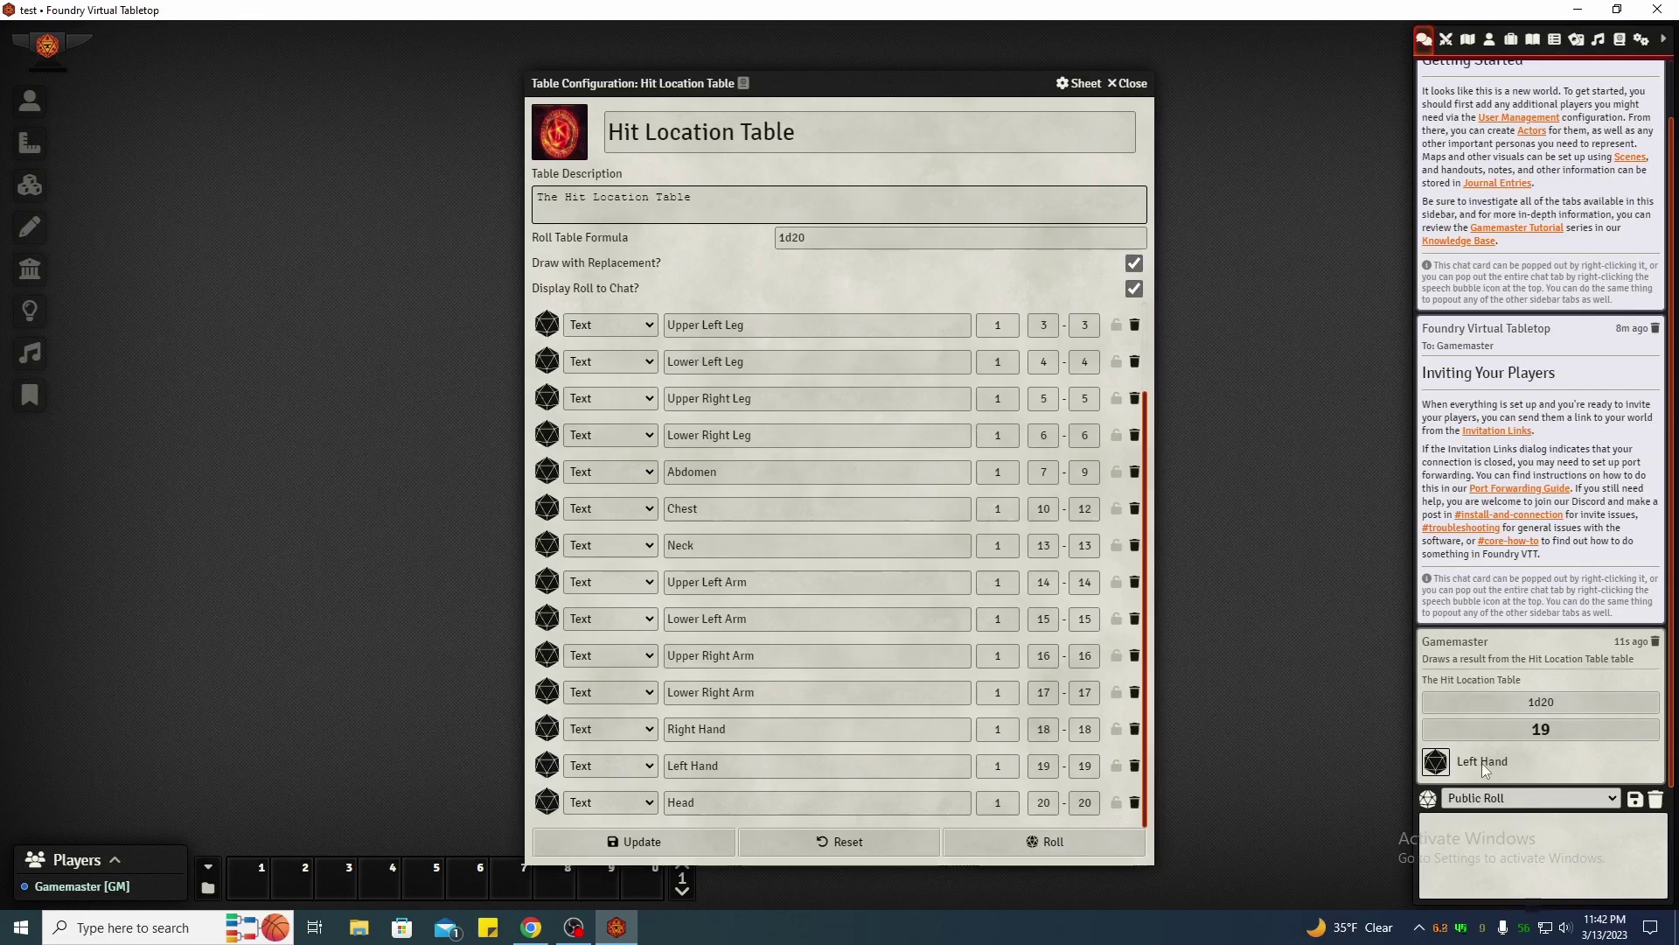
# Roll on the Hit Location Table two more times and close its configuration
pyautogui.click(1034, 852)
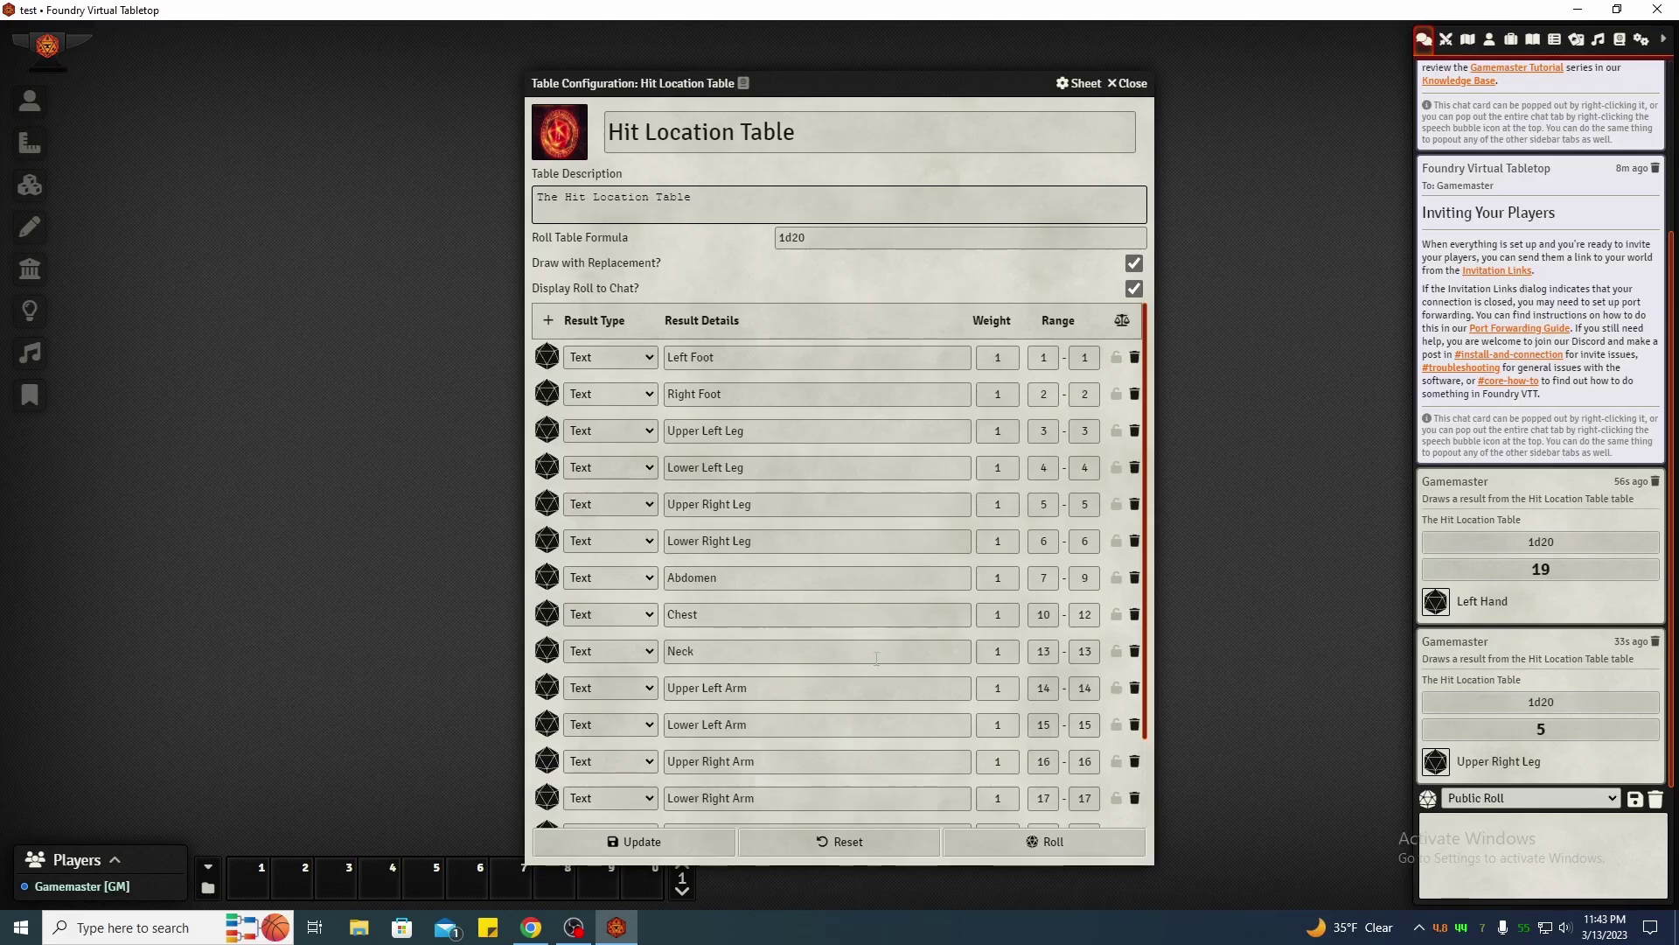
pyautogui.click(1050, 844)
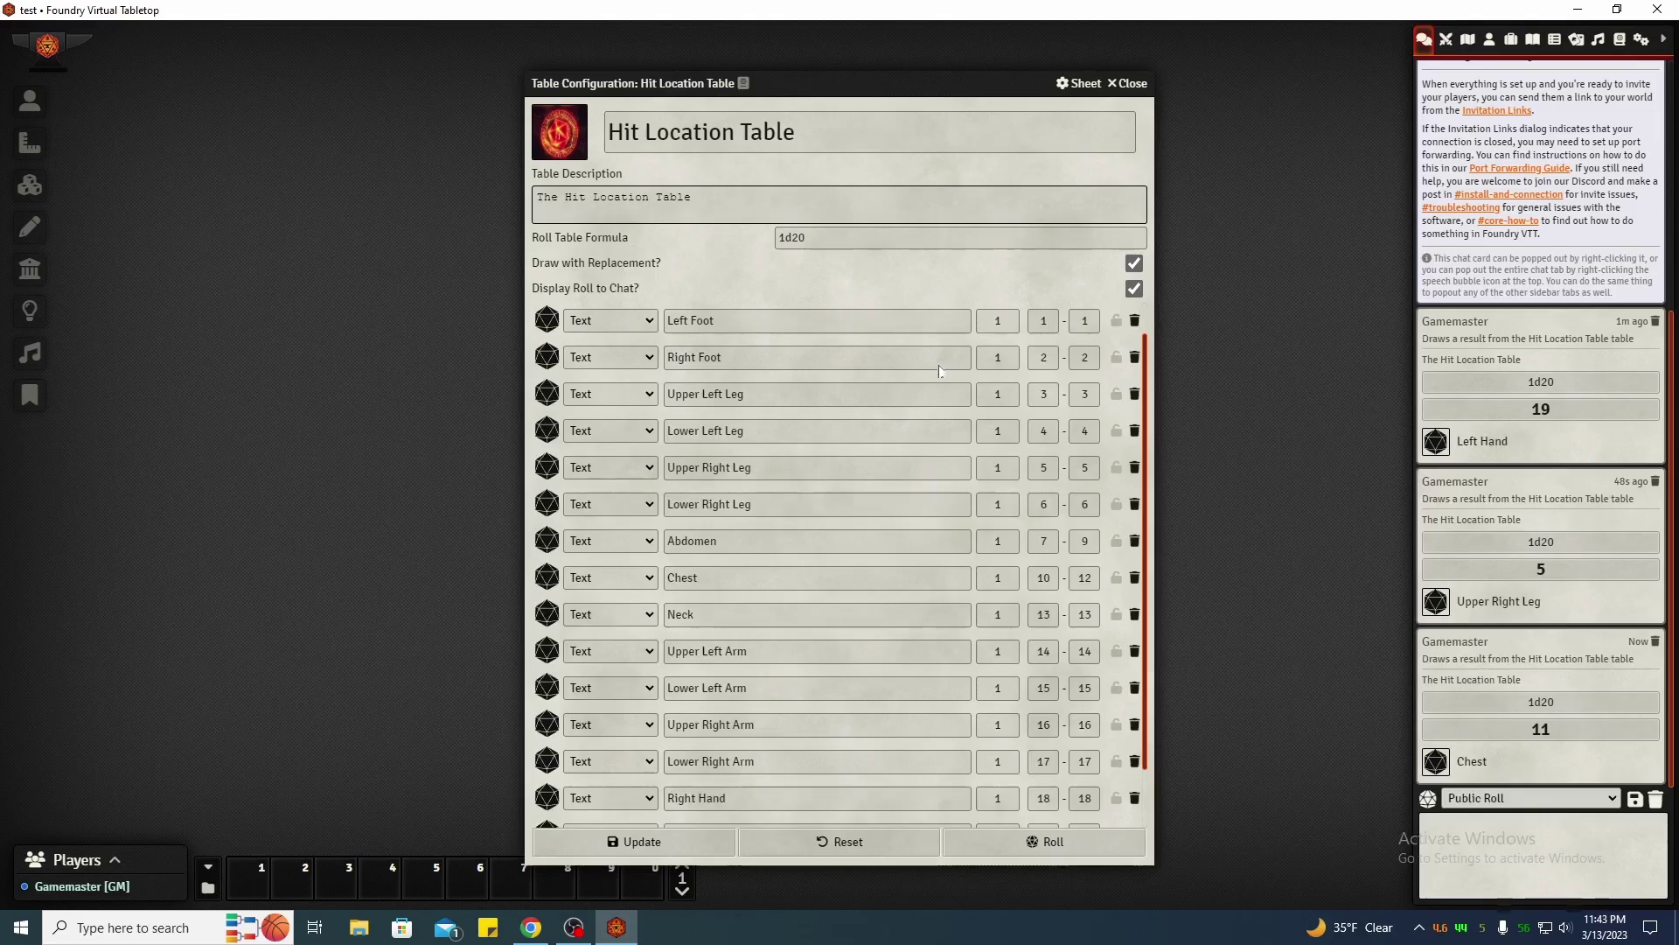
pyautogui.click(1128, 83)
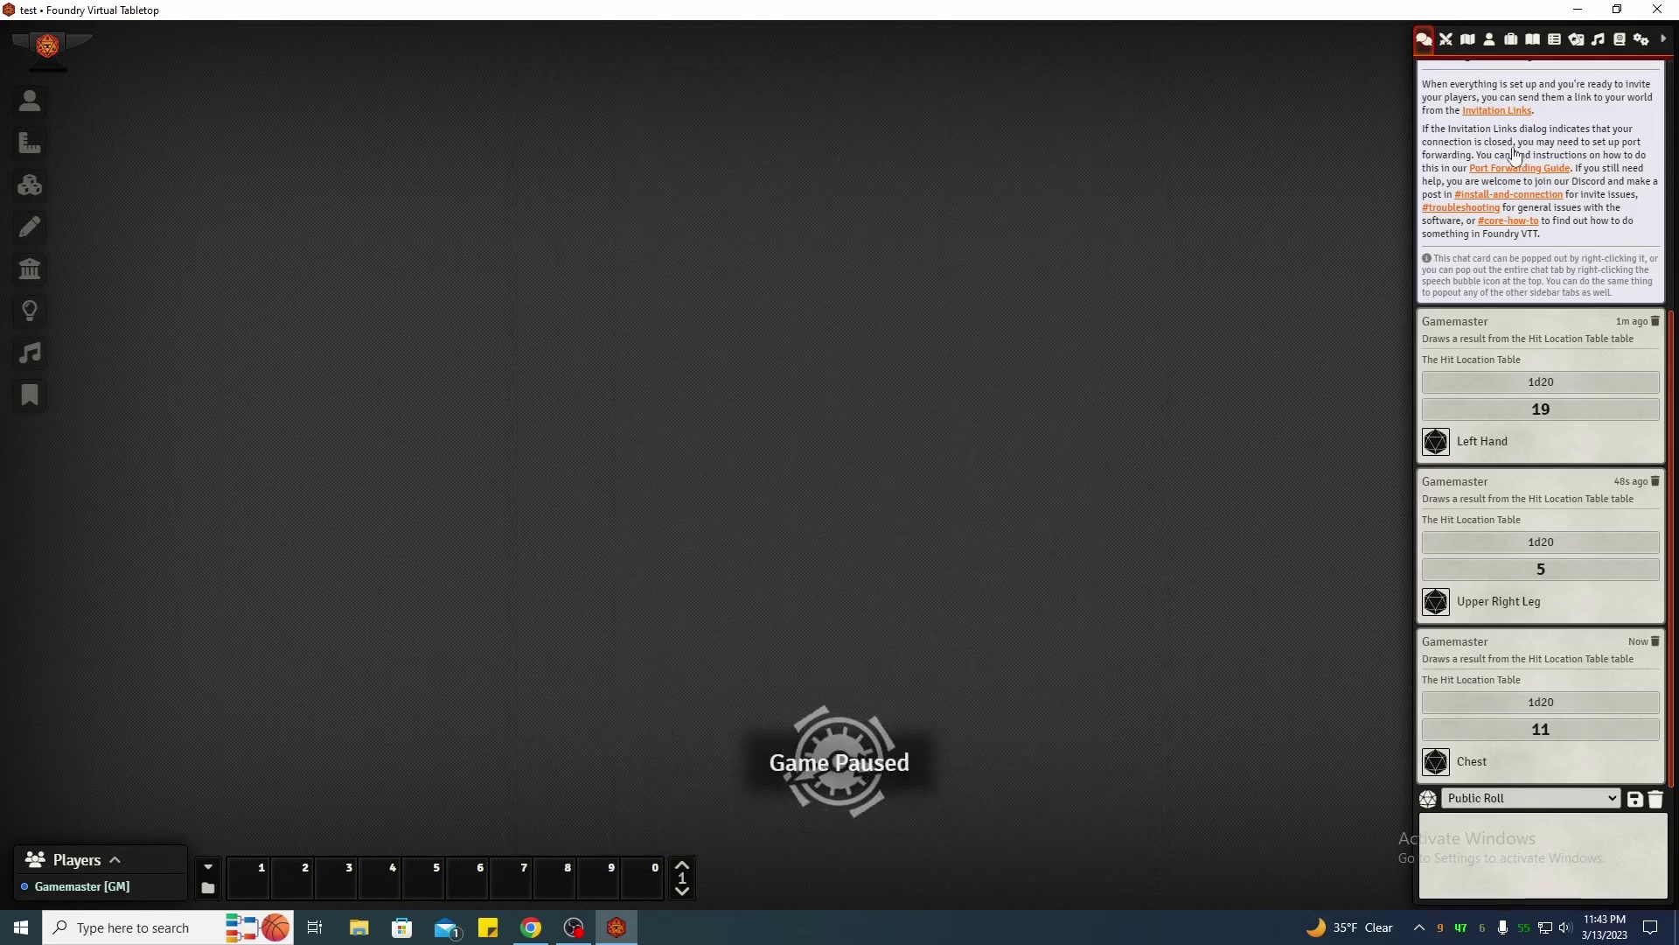
# Open the Random Gem Table from the Gemstone Tables folder, roll on it once, and show the result in the chat
pyautogui.click(1556, 41)
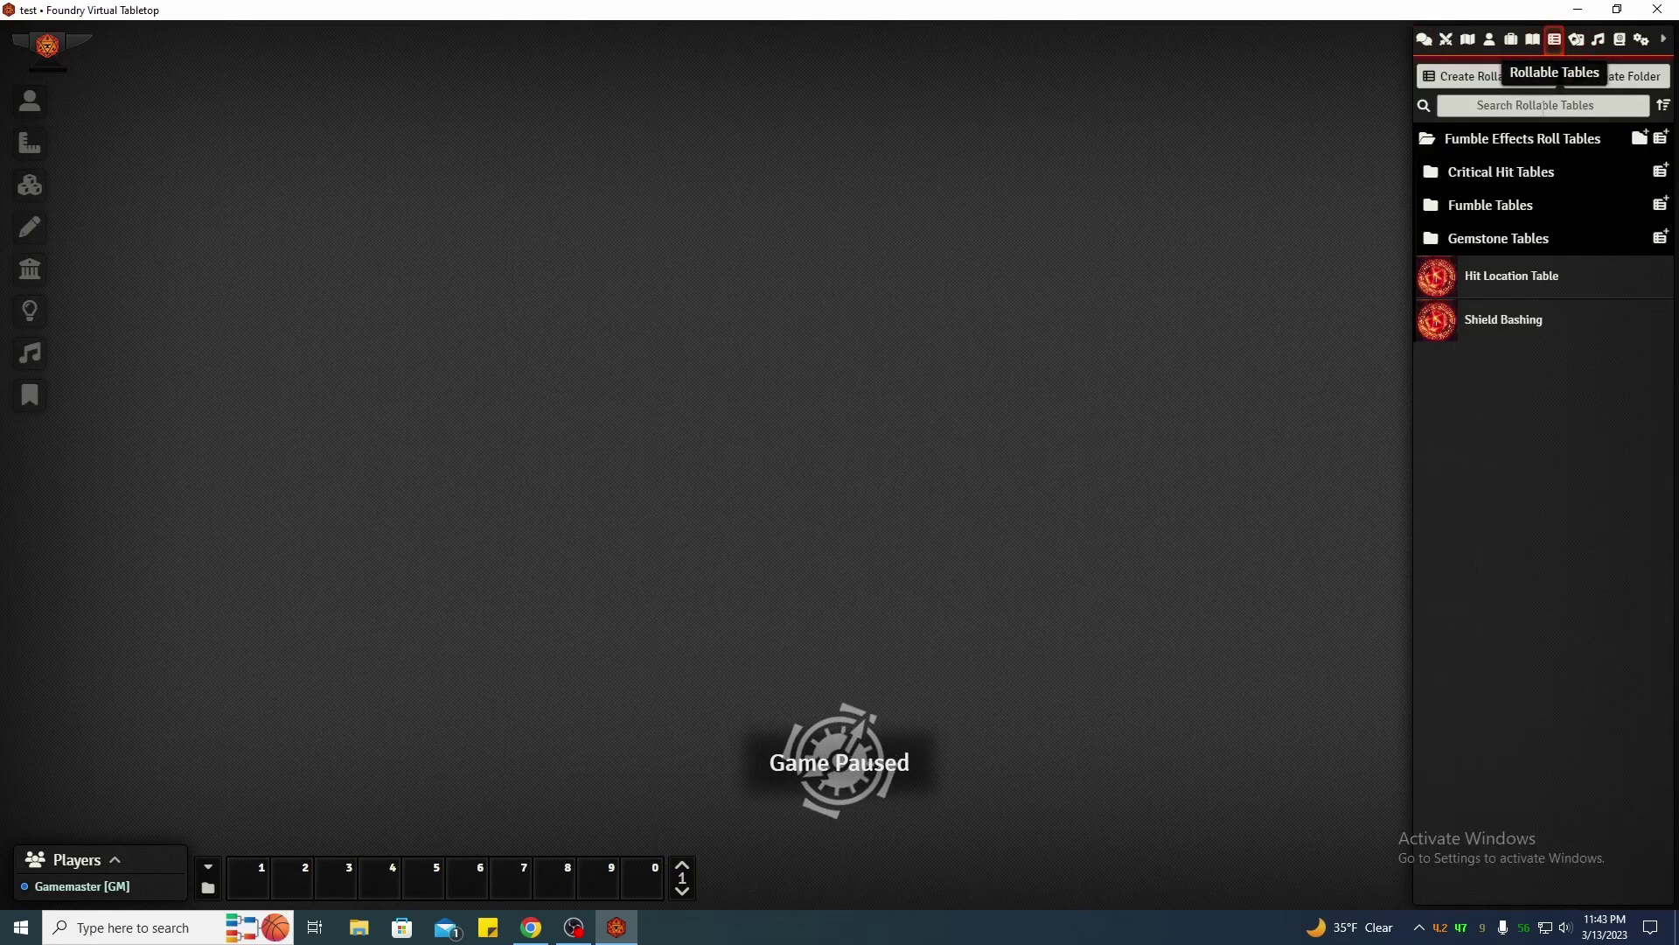
pyautogui.click(1479, 210)
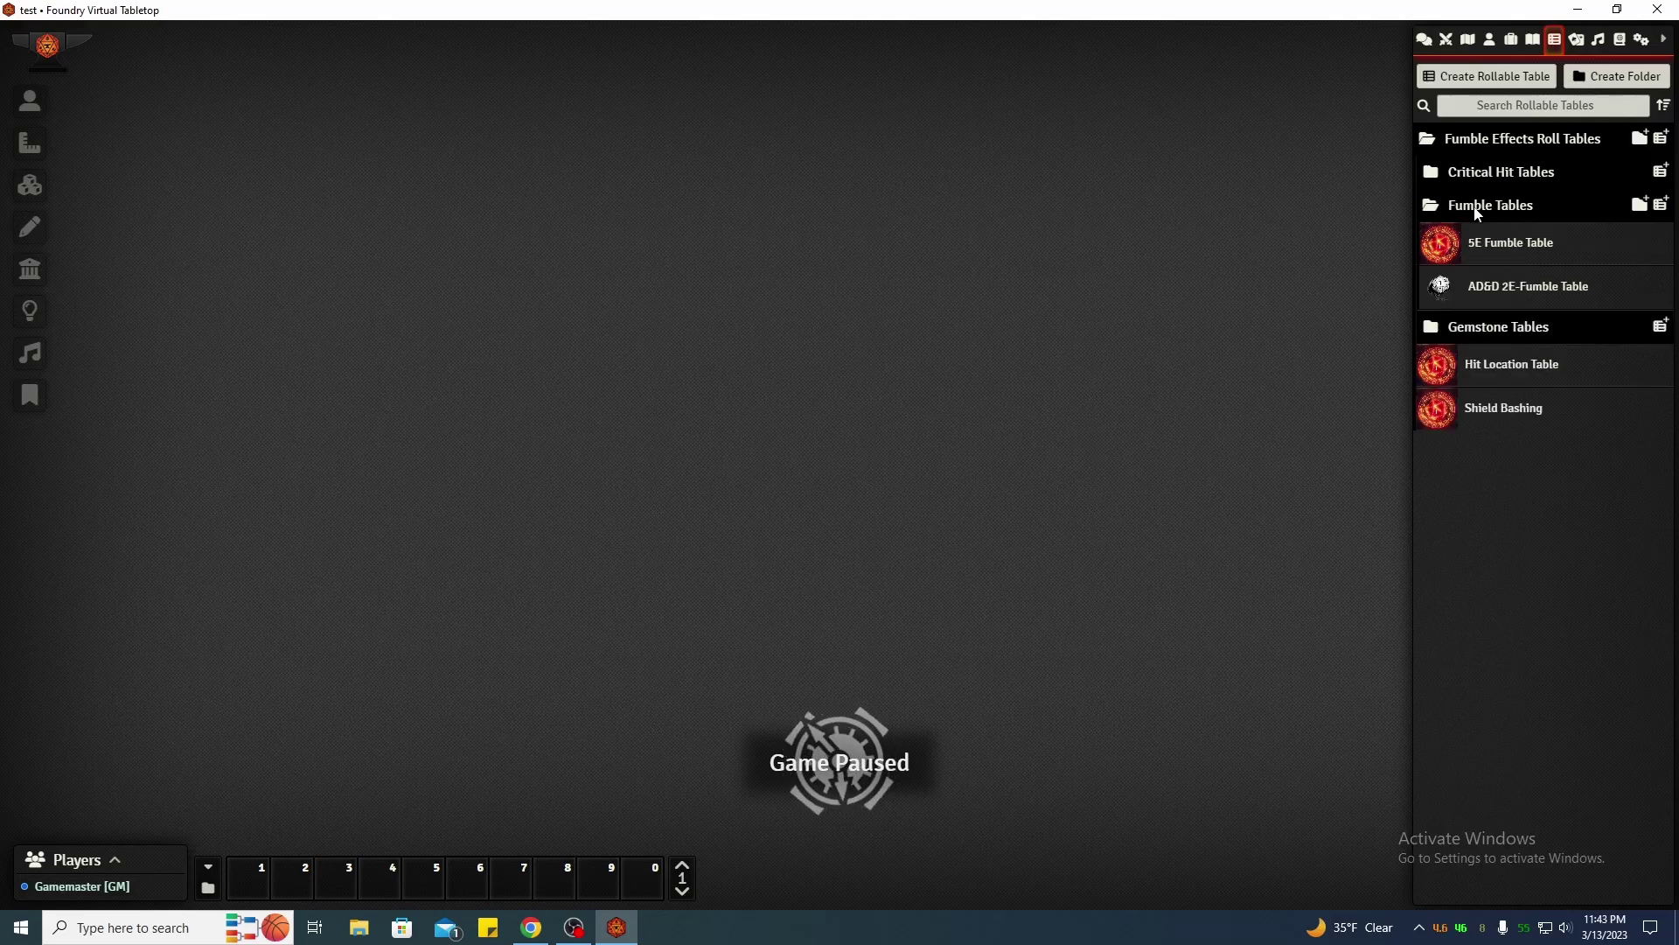
pyautogui.click(1476, 208)
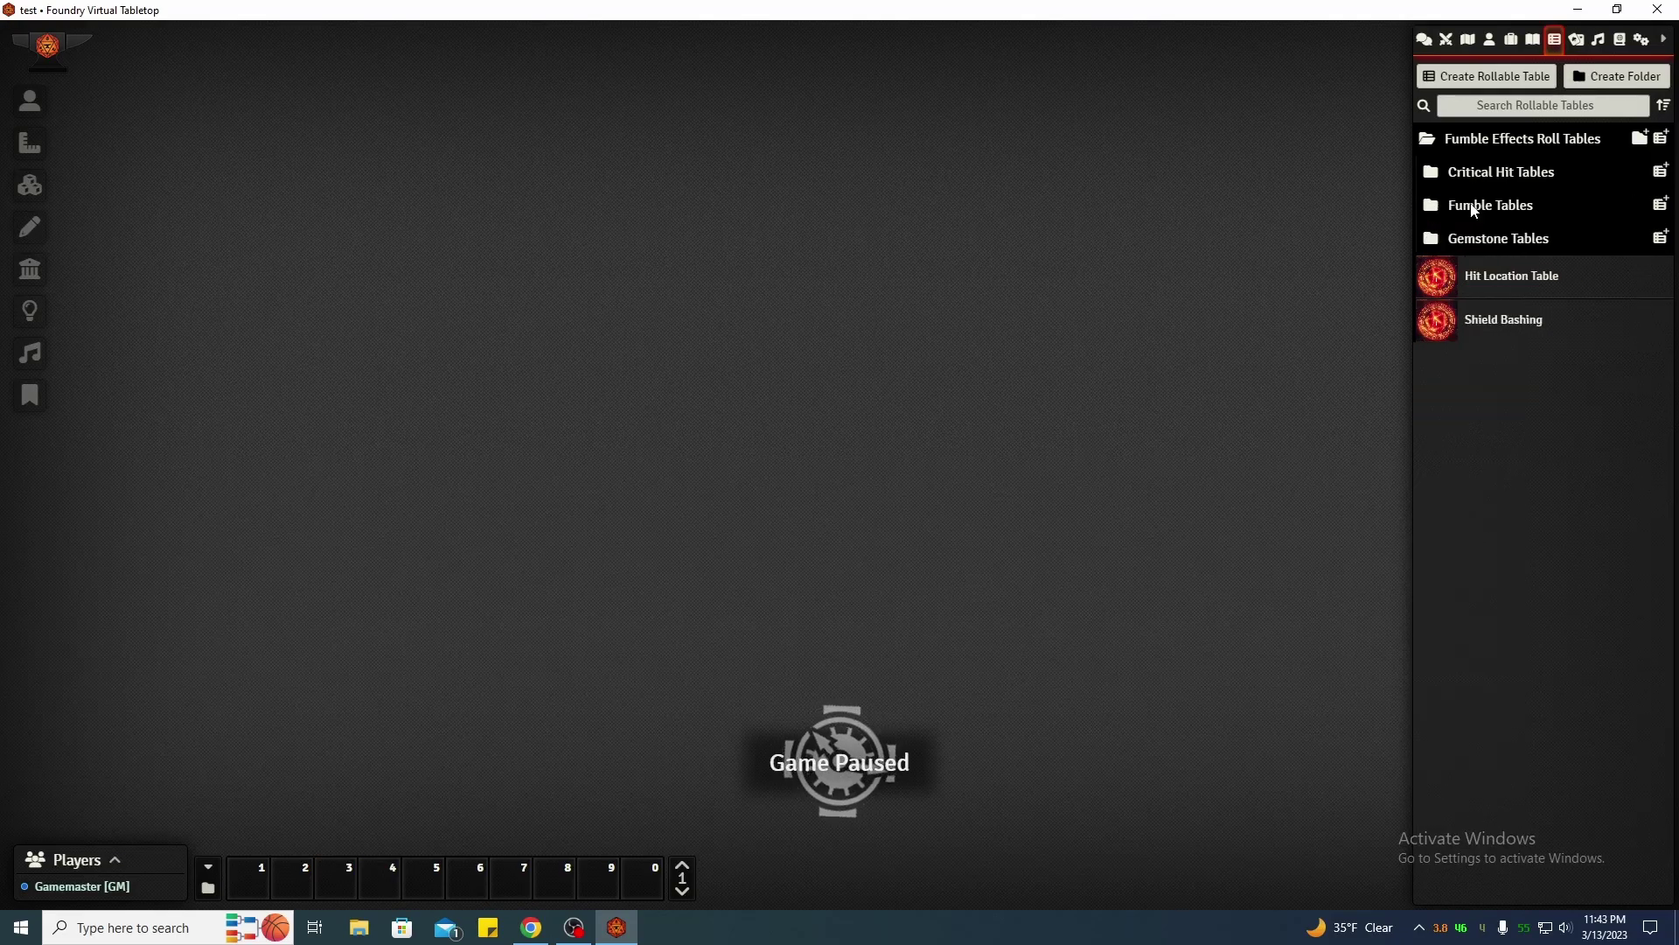
pyautogui.click(1480, 247)
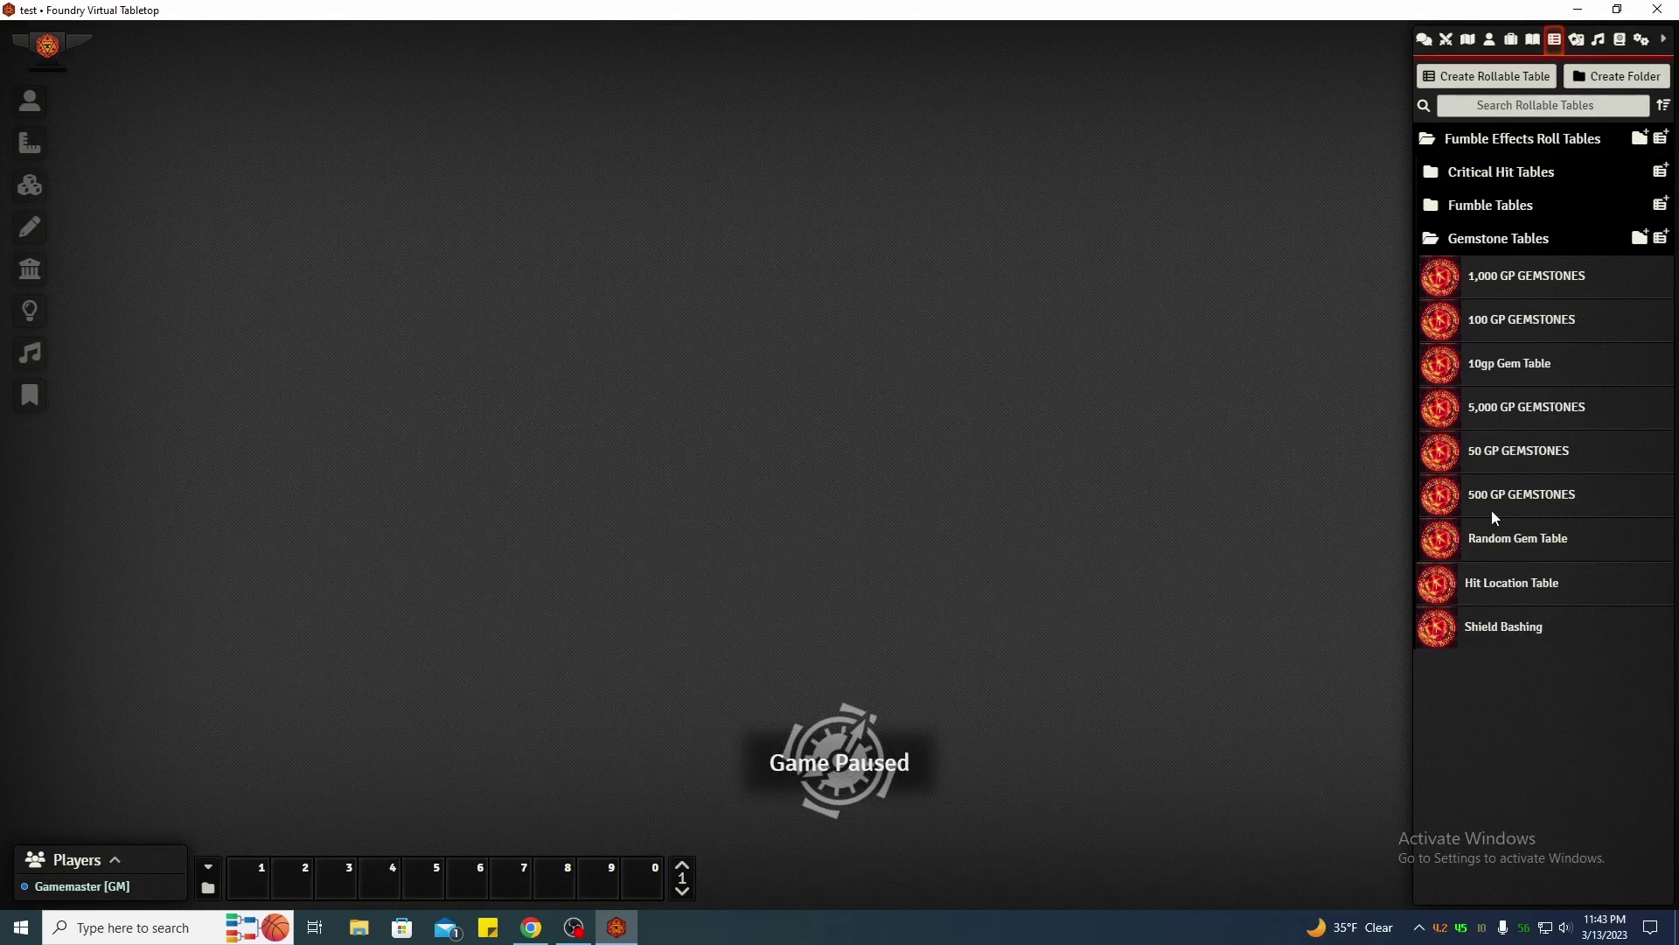
pyautogui.click(1477, 540)
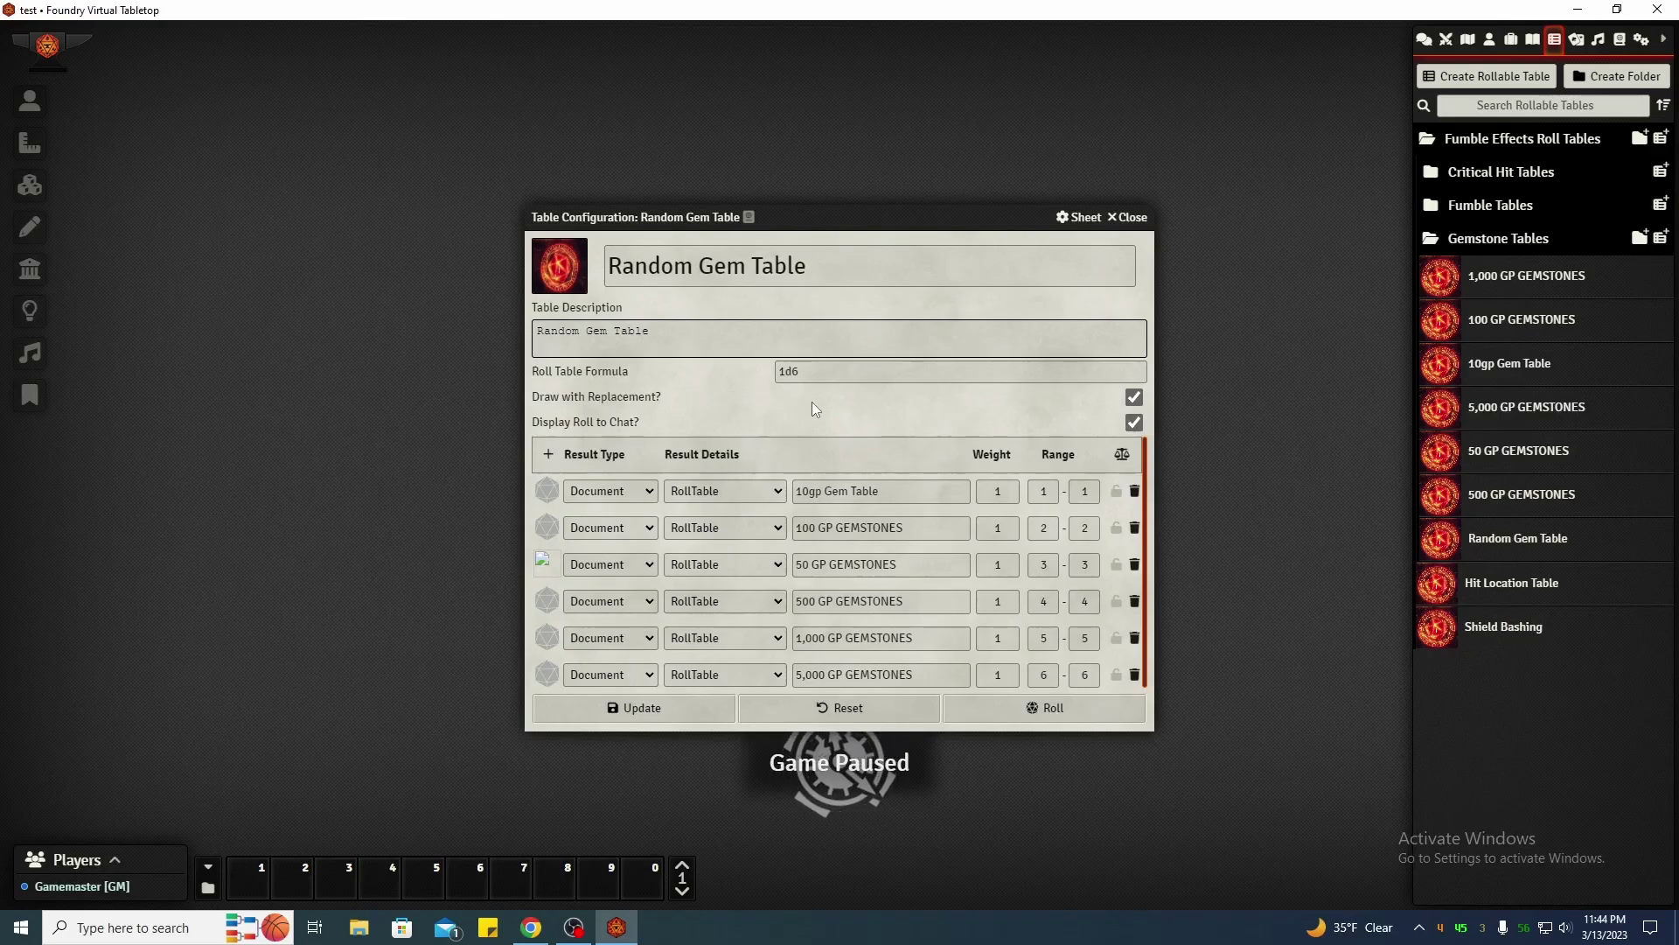
pyautogui.click(1064, 716)
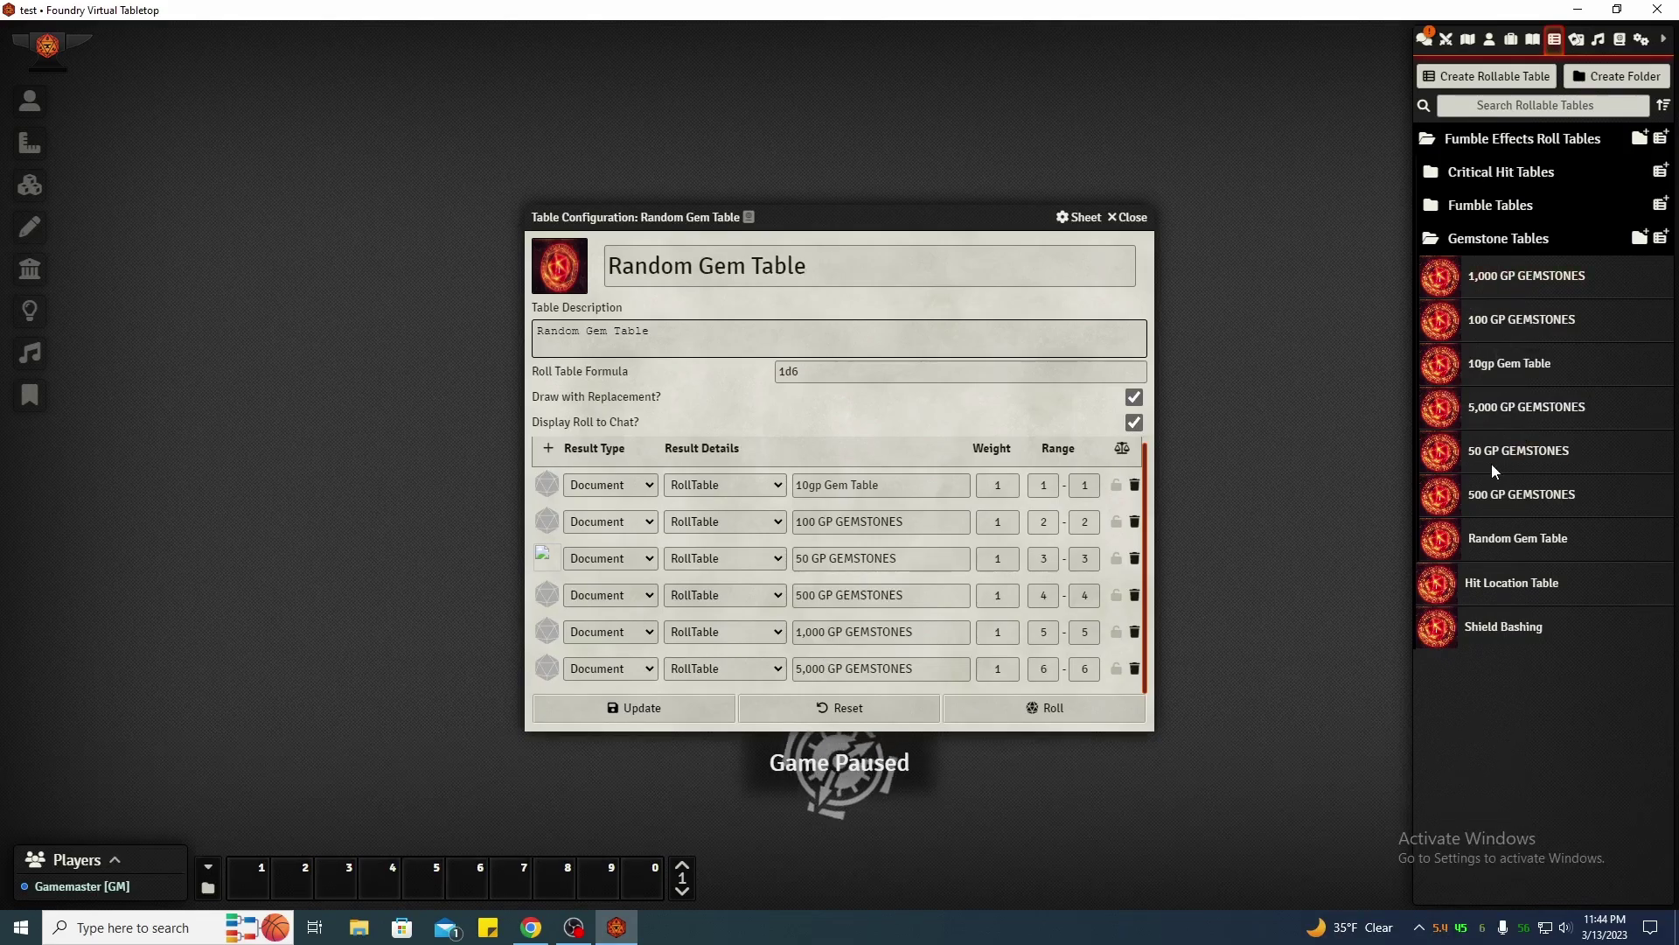
pyautogui.click(1424, 41)
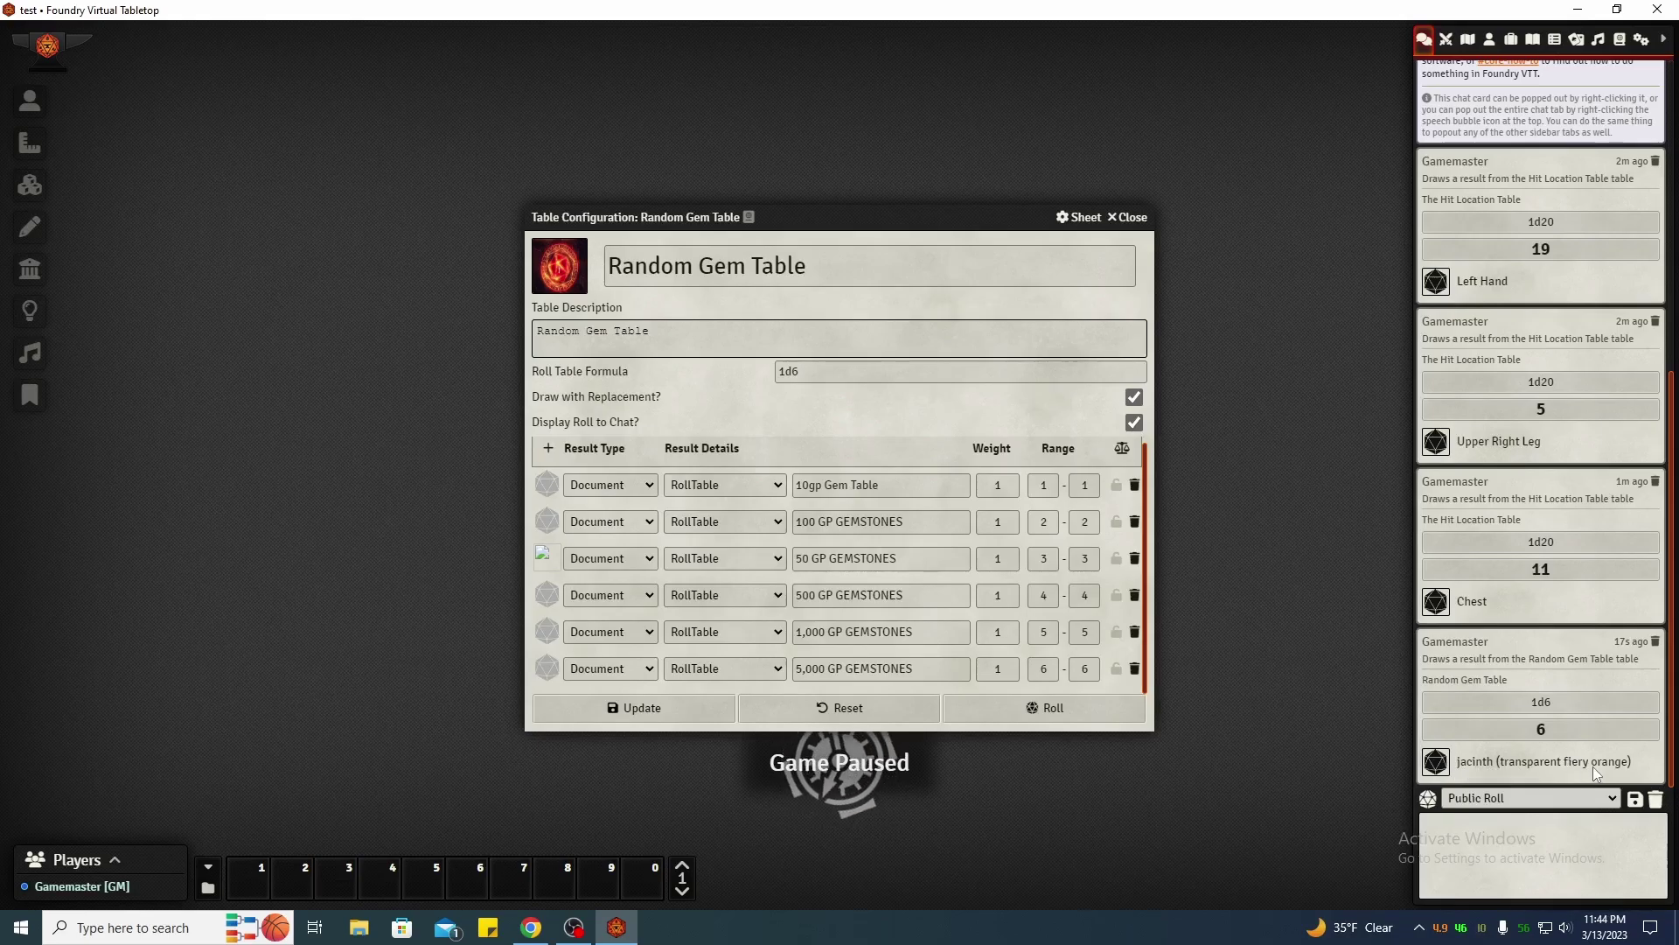
# Examine the entries of the 5,000 GP GEMSTONES table, close both open tables, and collapse the Gemstone Tables folder
pyautogui.click(1555, 40)
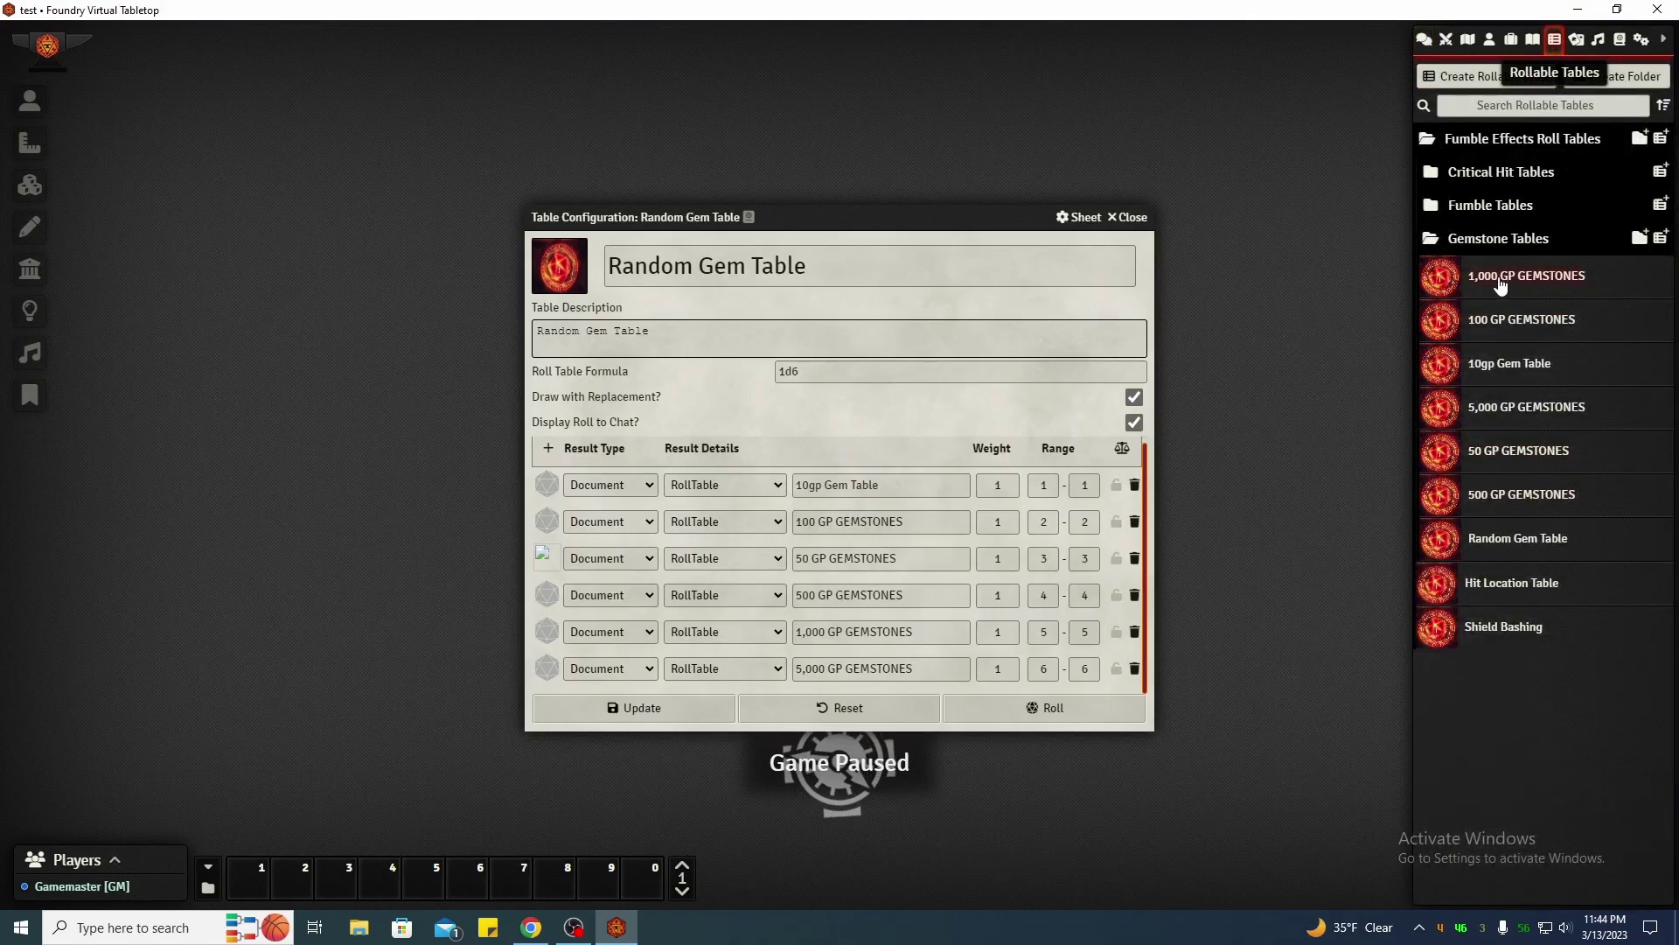
pyautogui.click(1521, 407)
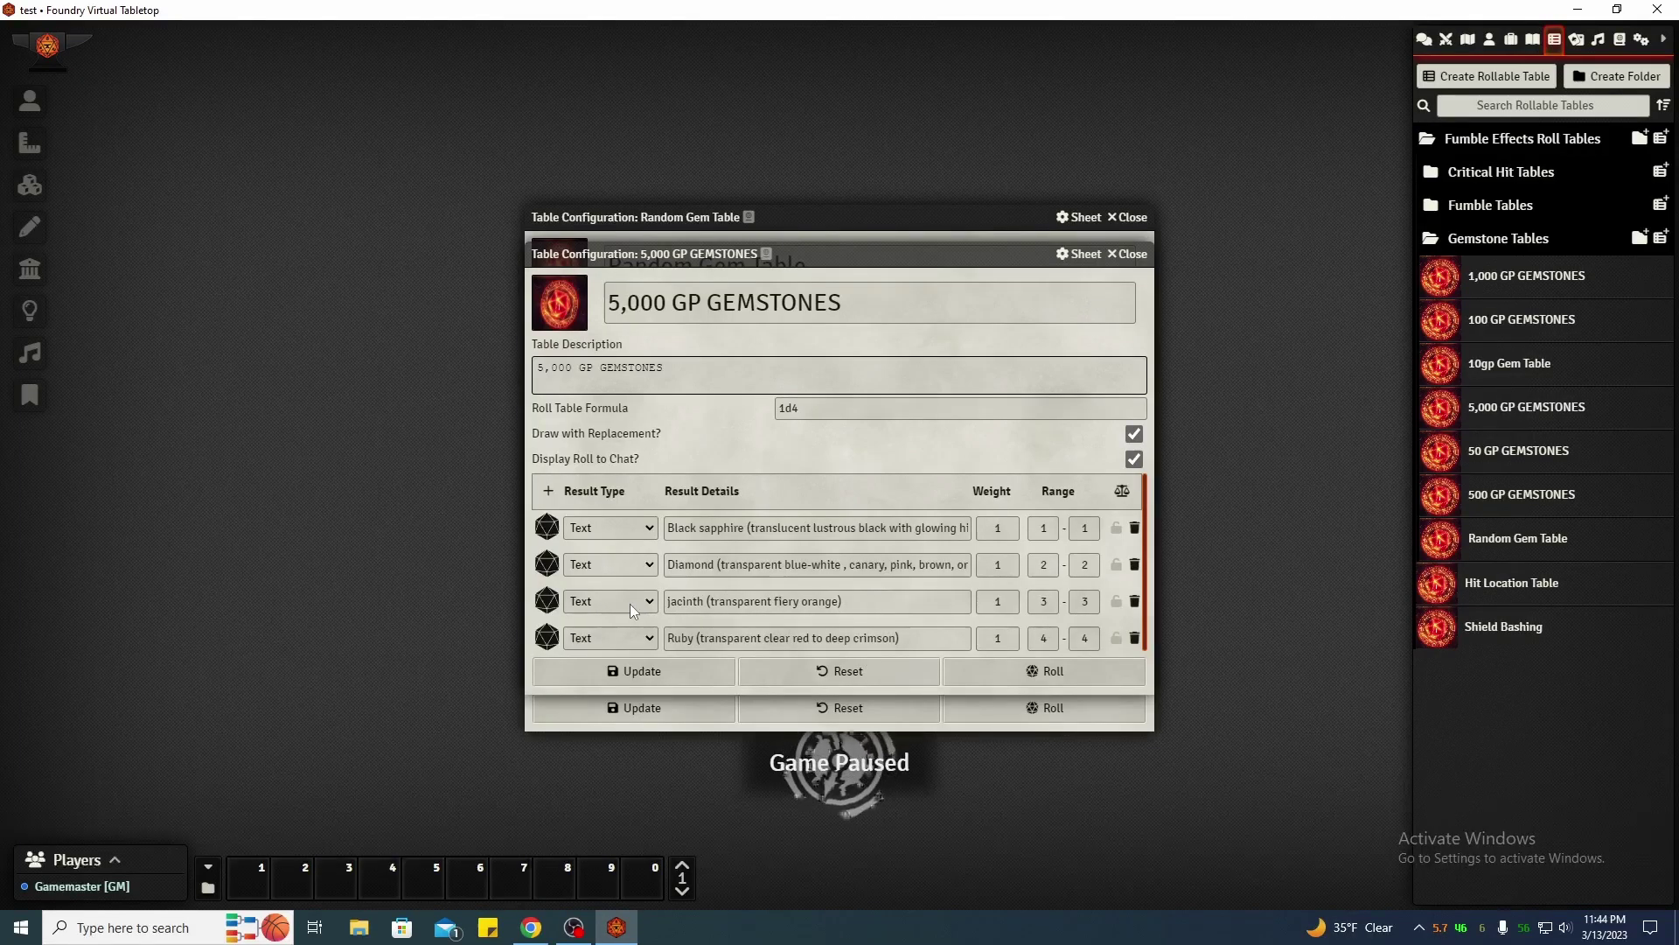
pyautogui.click(1128, 253)
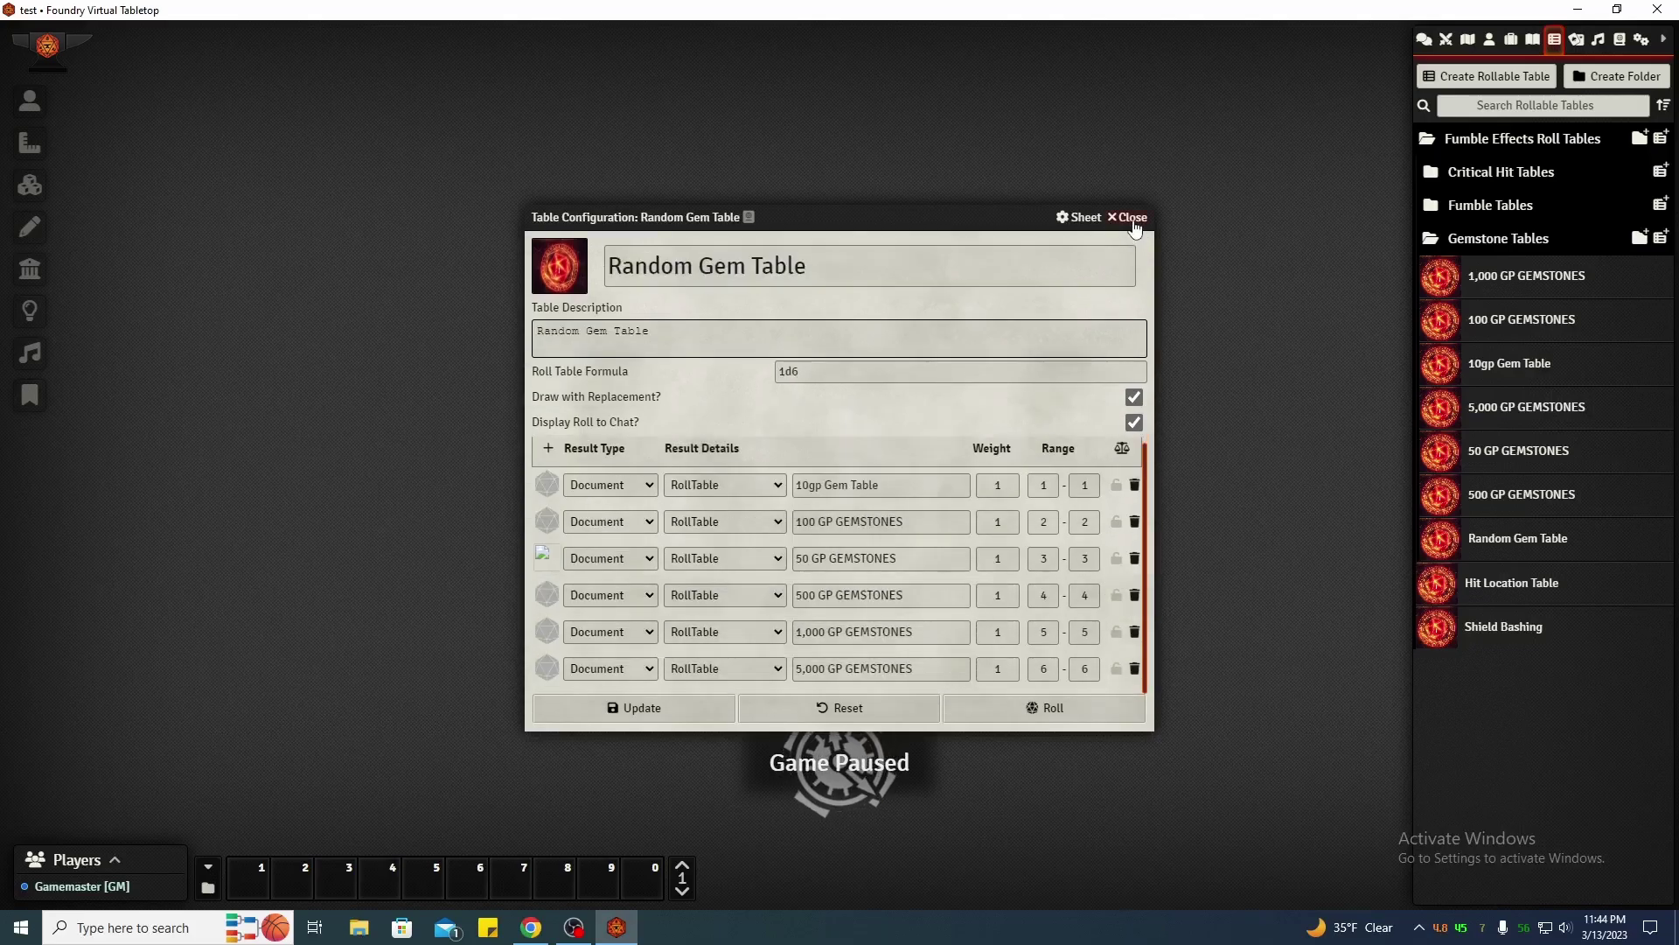
pyautogui.click(1132, 218)
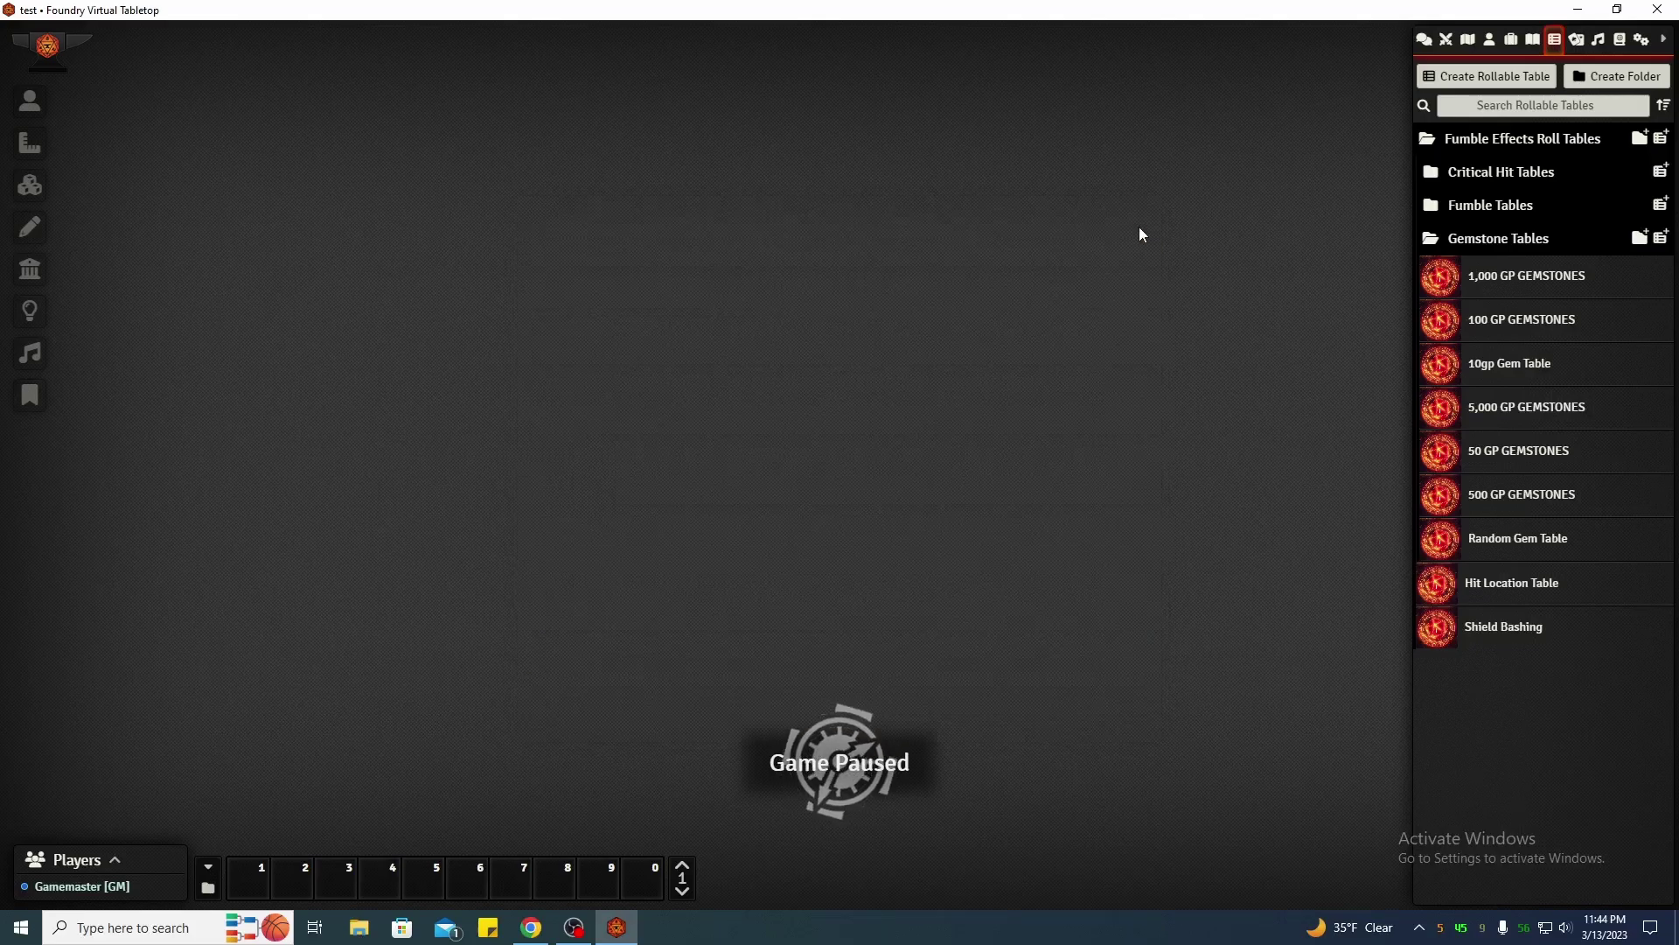
pyautogui.click(1476, 245)
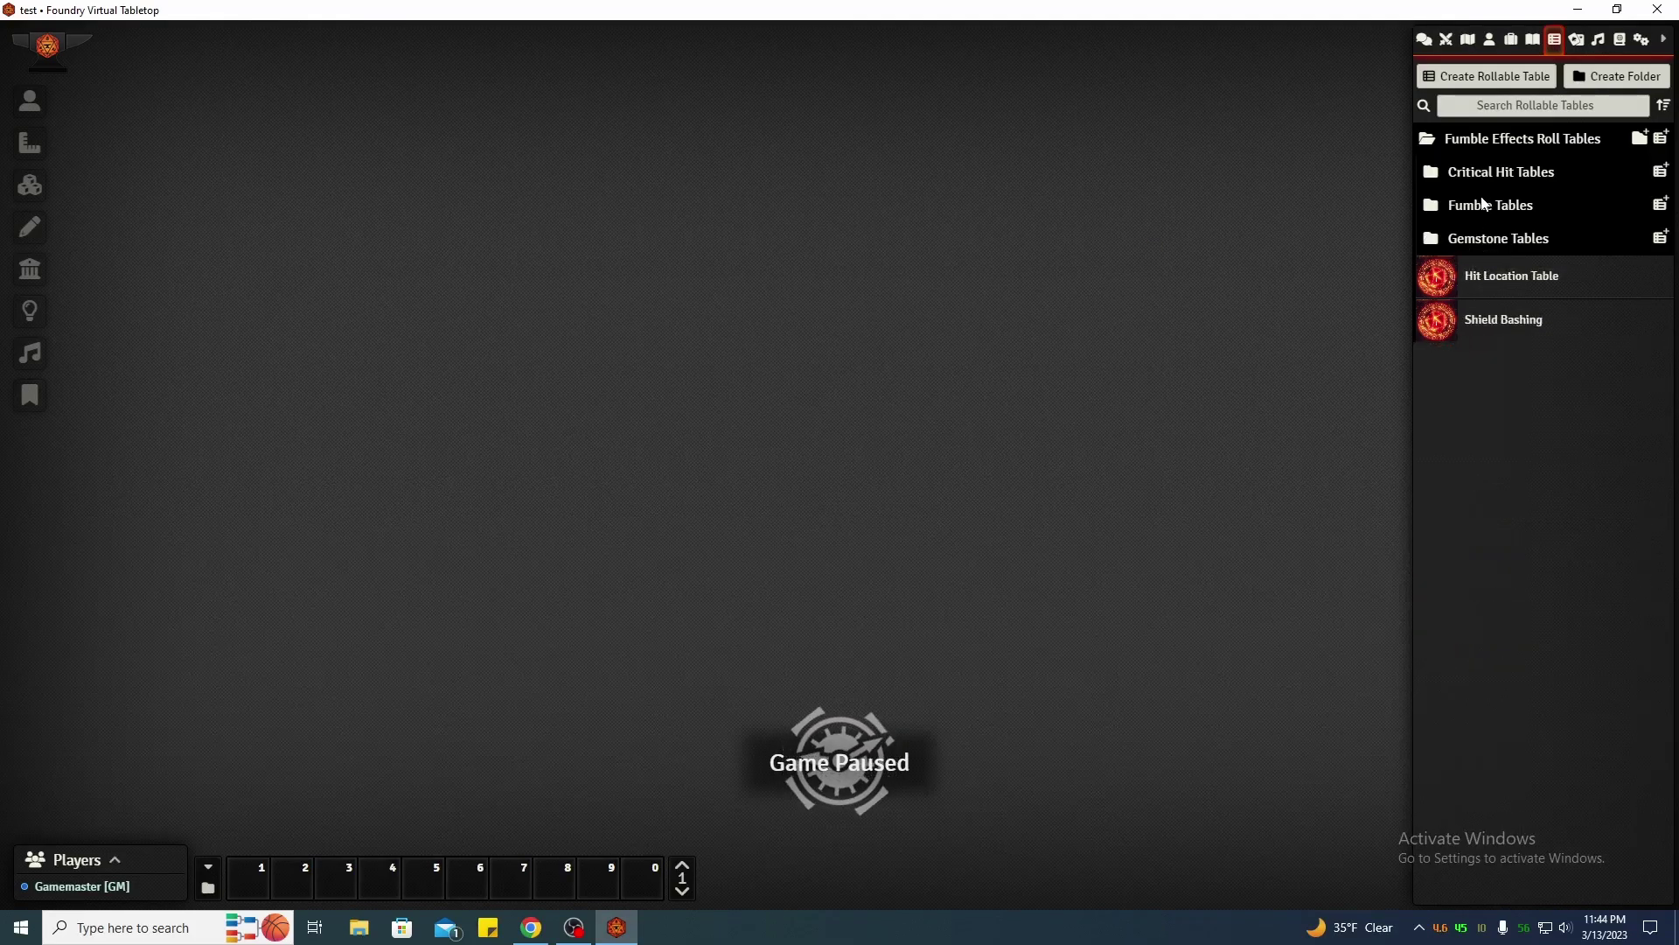
pyautogui.click(1498, 139)
pyautogui.click(1497, 140)
pyautogui.click(1478, 172)
pyautogui.click(1478, 172)
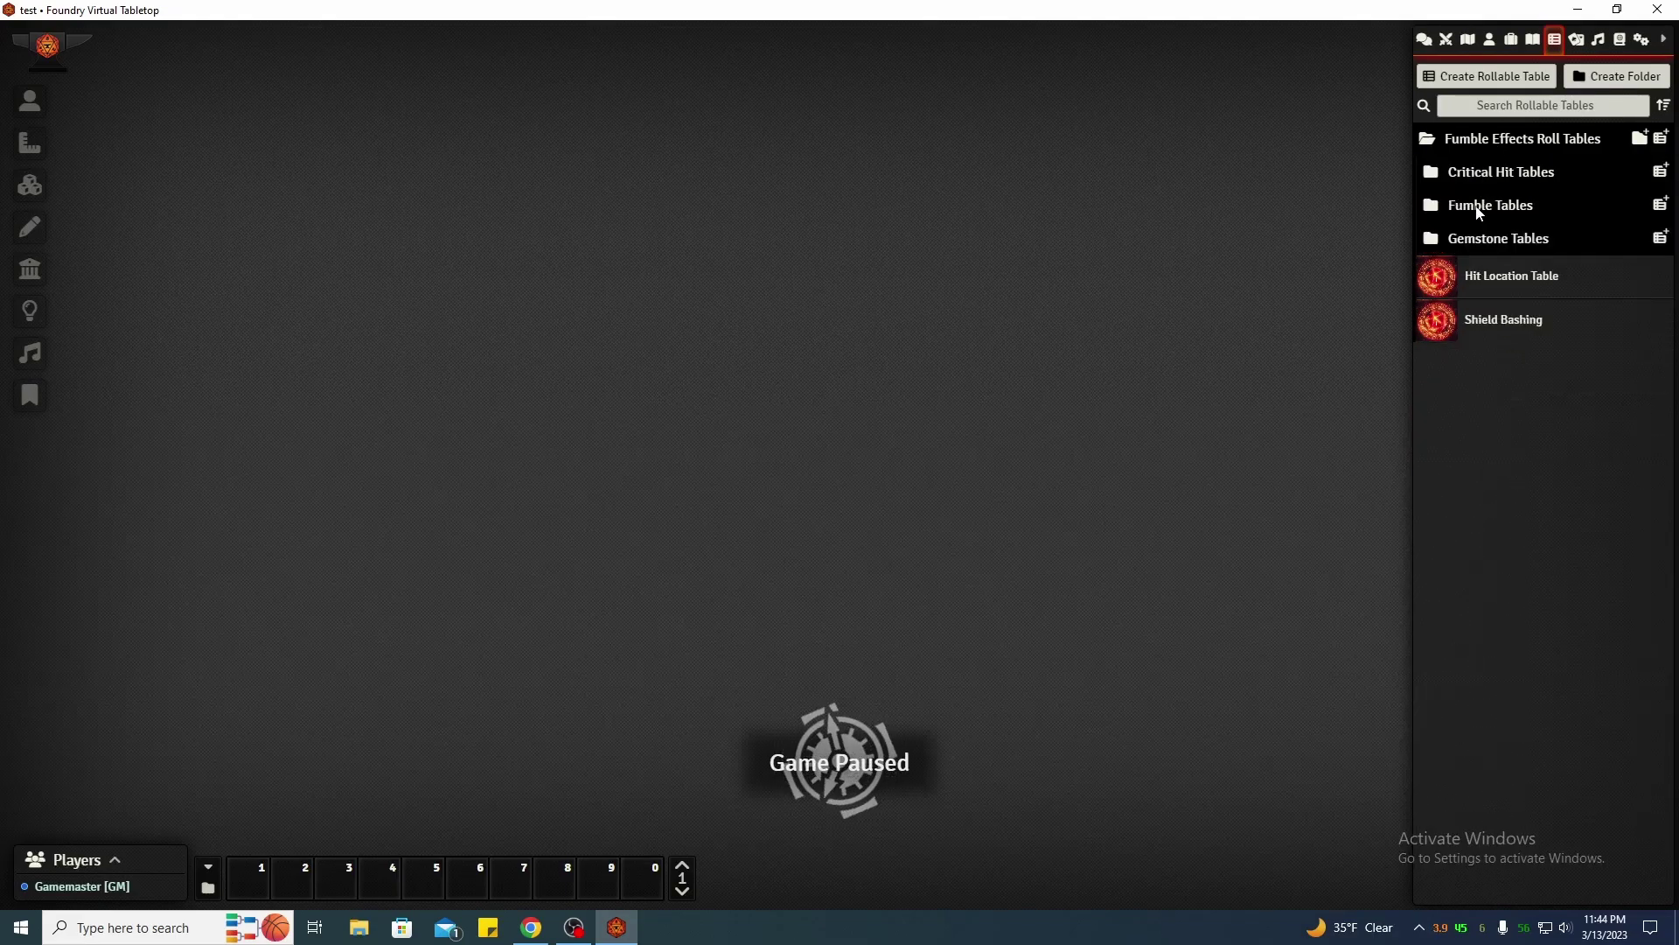
# Open the 5E Fumble Table from the Fumble Tables folder, roll on it five times, and close it
pyautogui.click(1476, 206)
pyautogui.click(1511, 243)
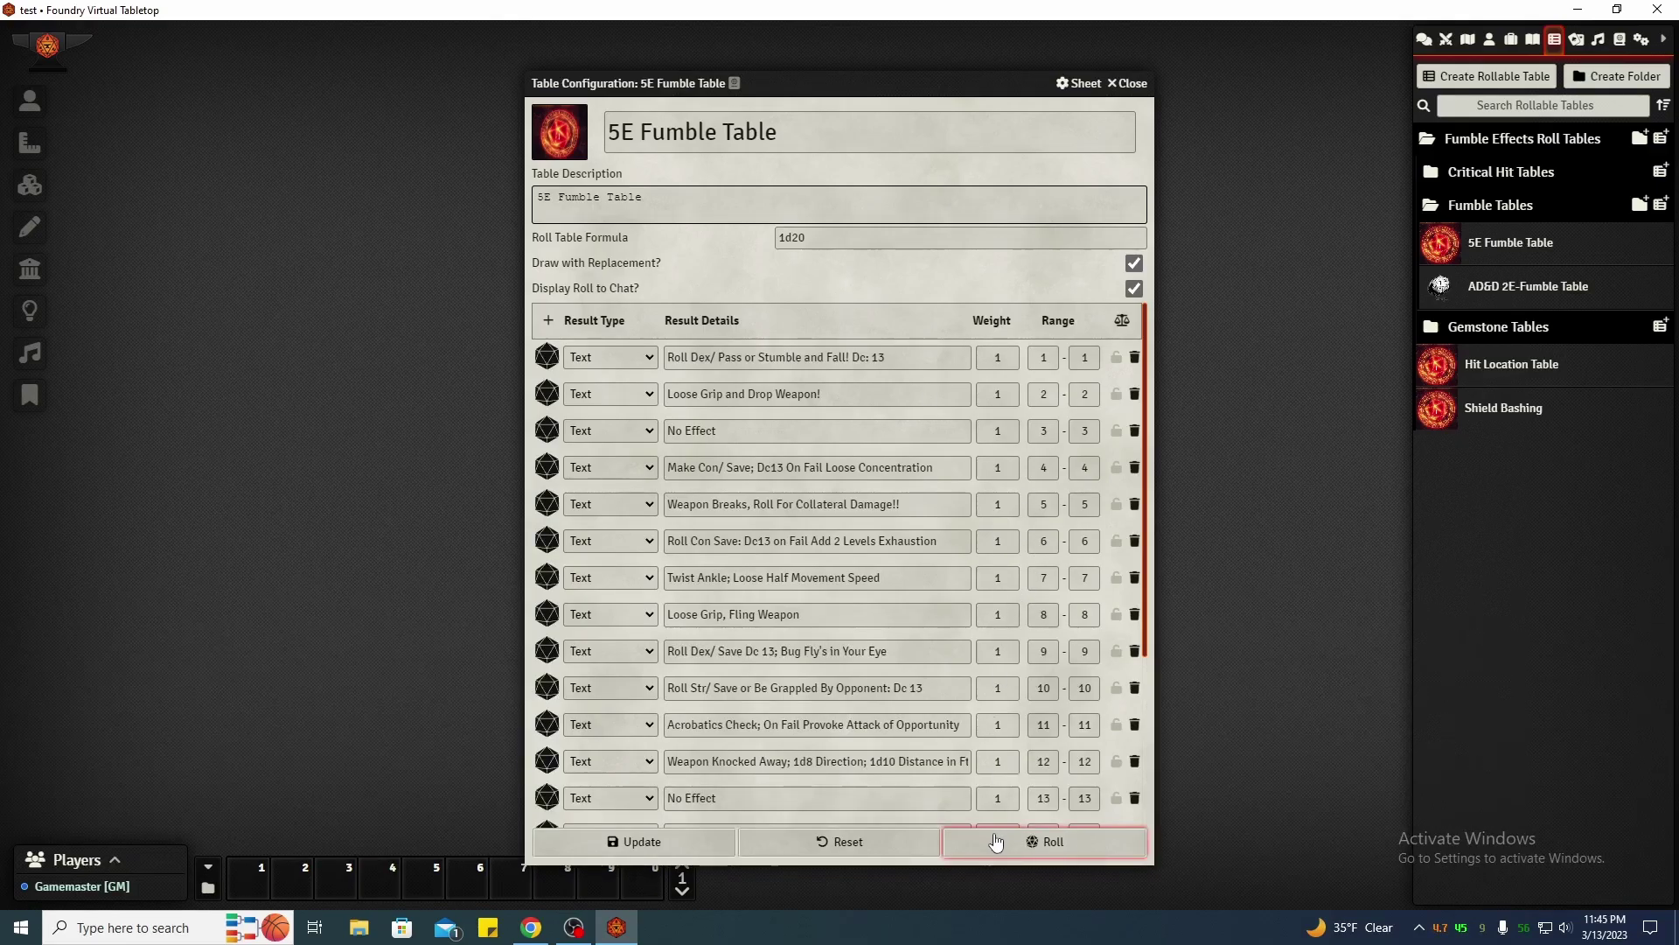
pyautogui.click(1034, 841)
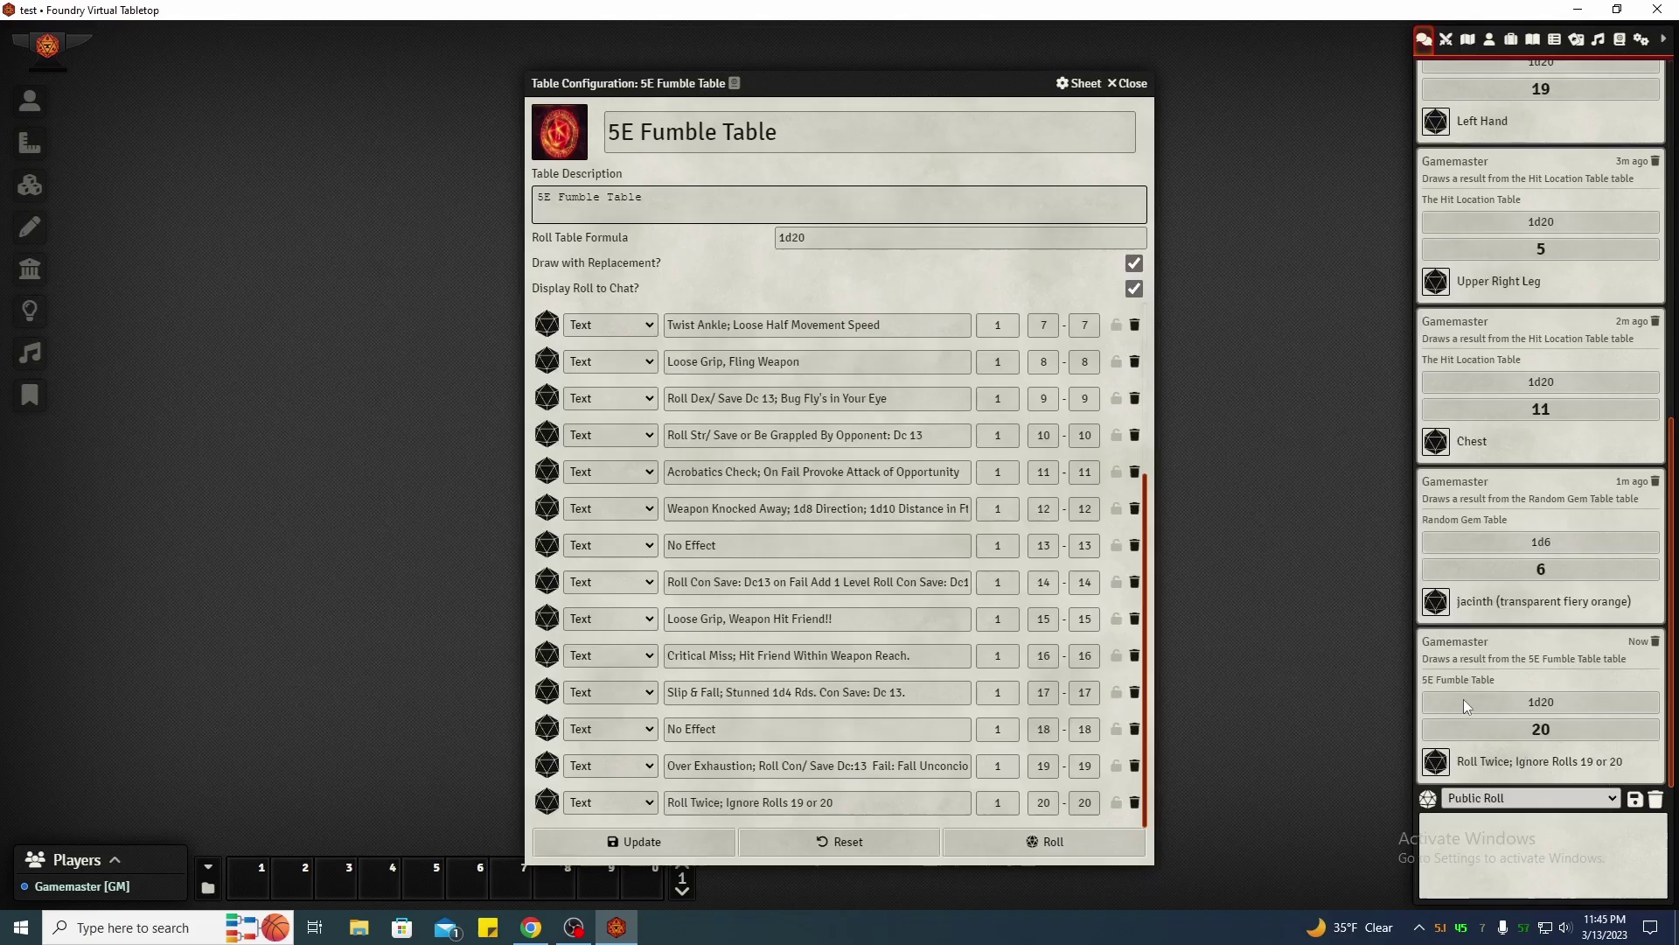
pyautogui.click(1084, 846)
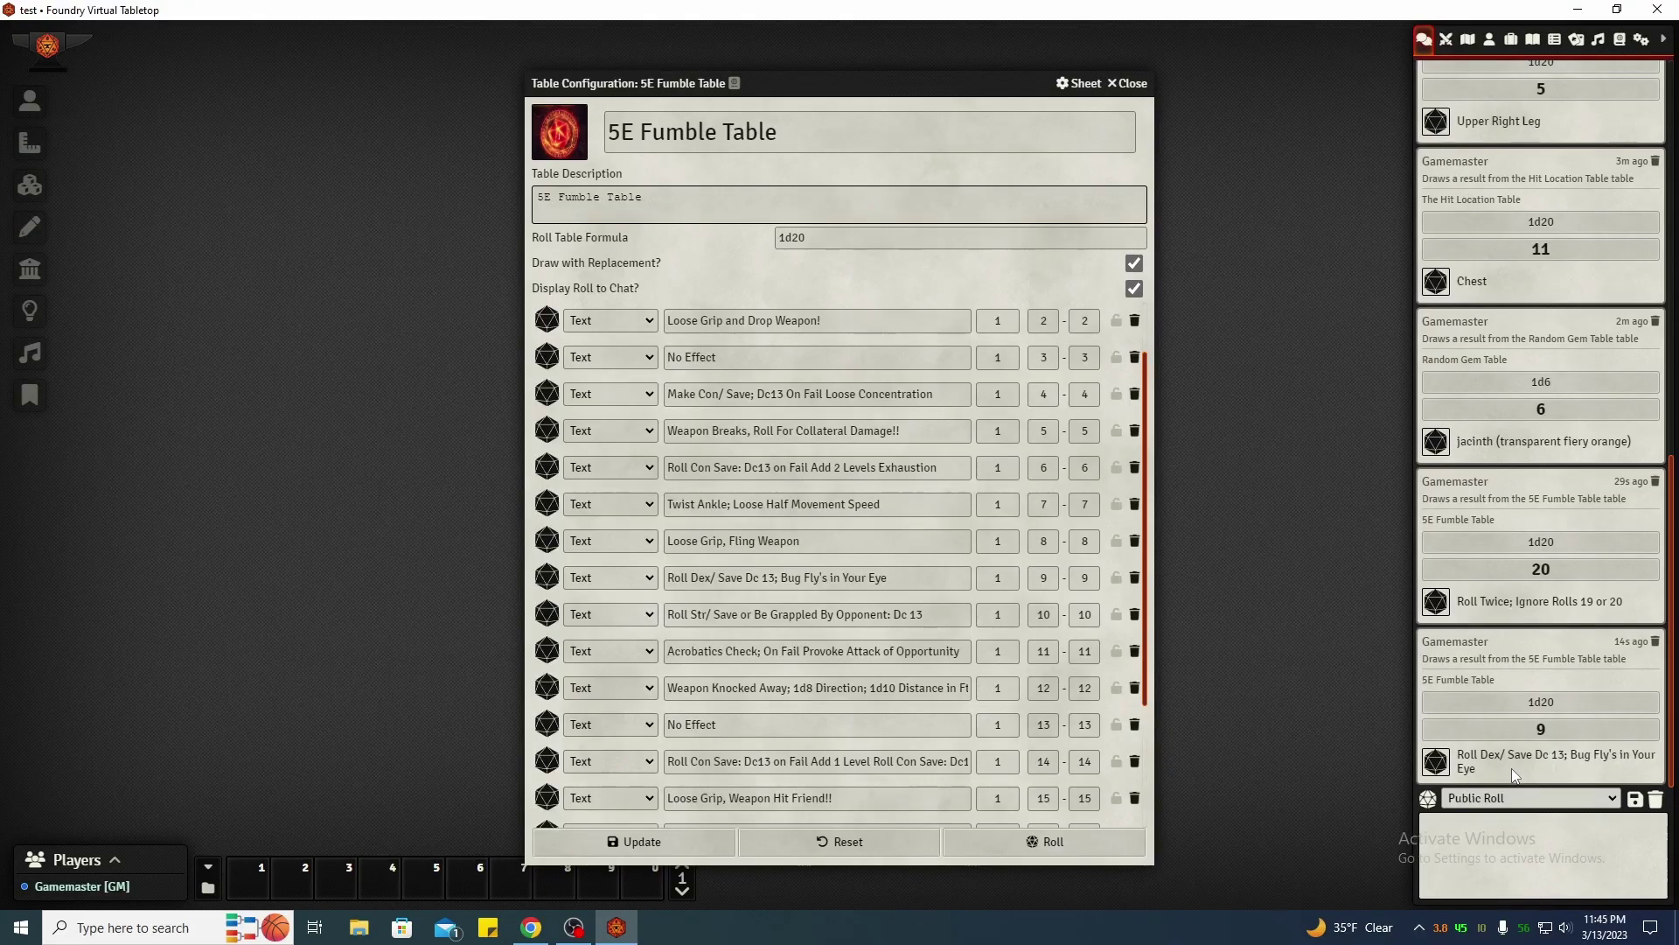
pyautogui.click(1034, 846)
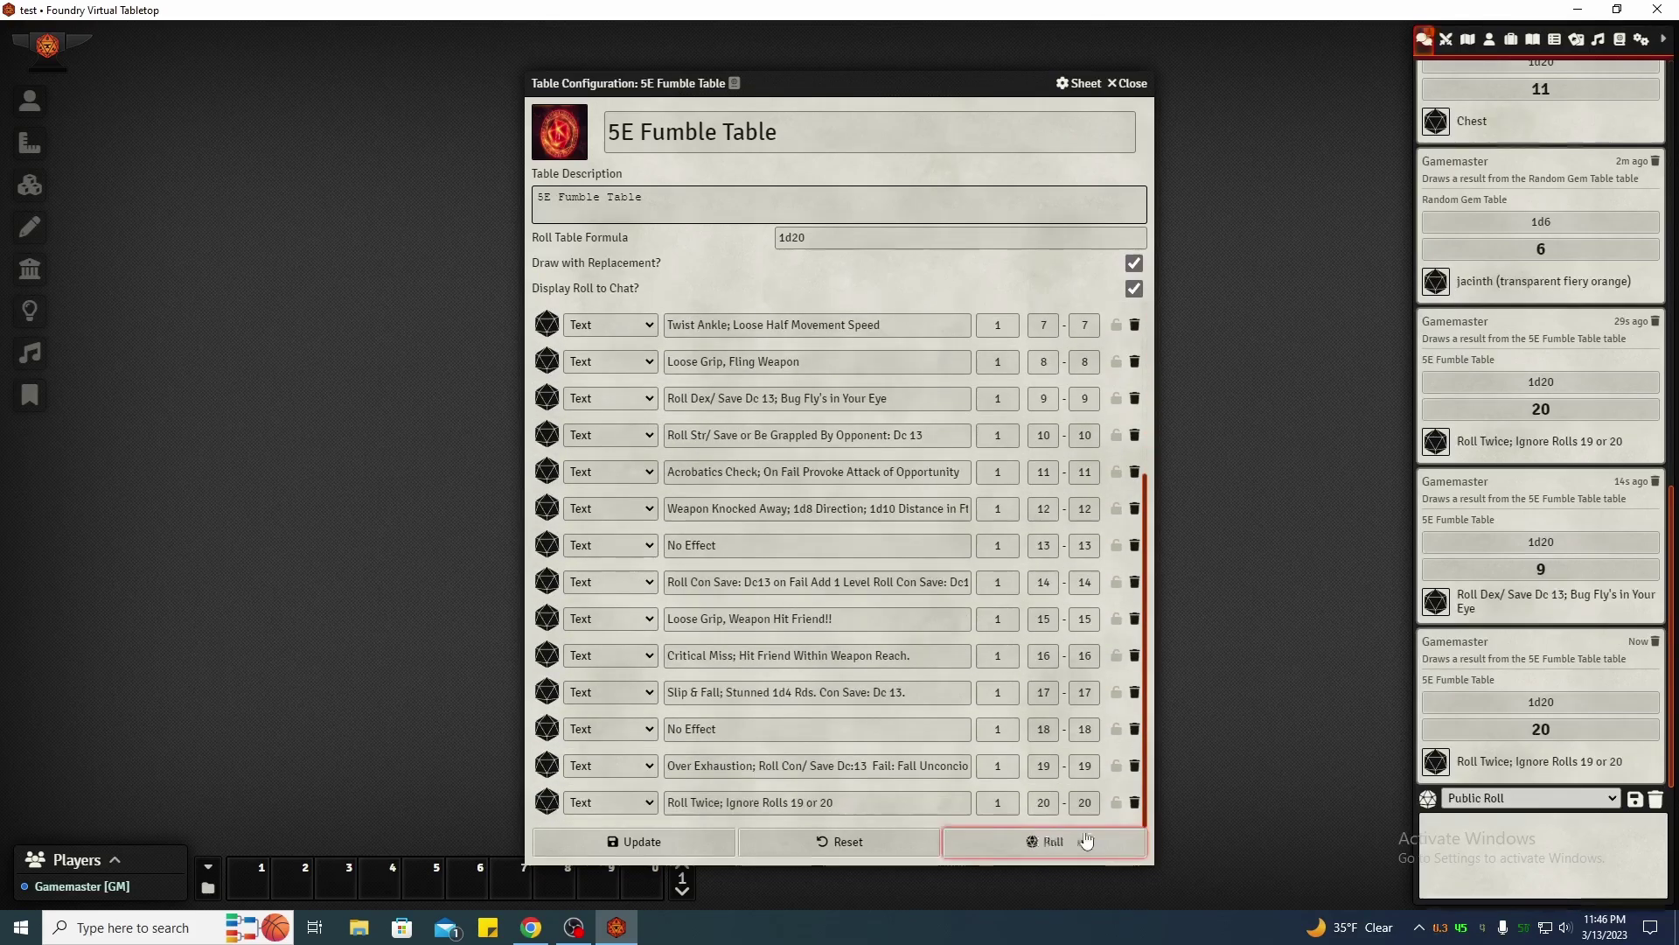
pyautogui.click(1061, 846)
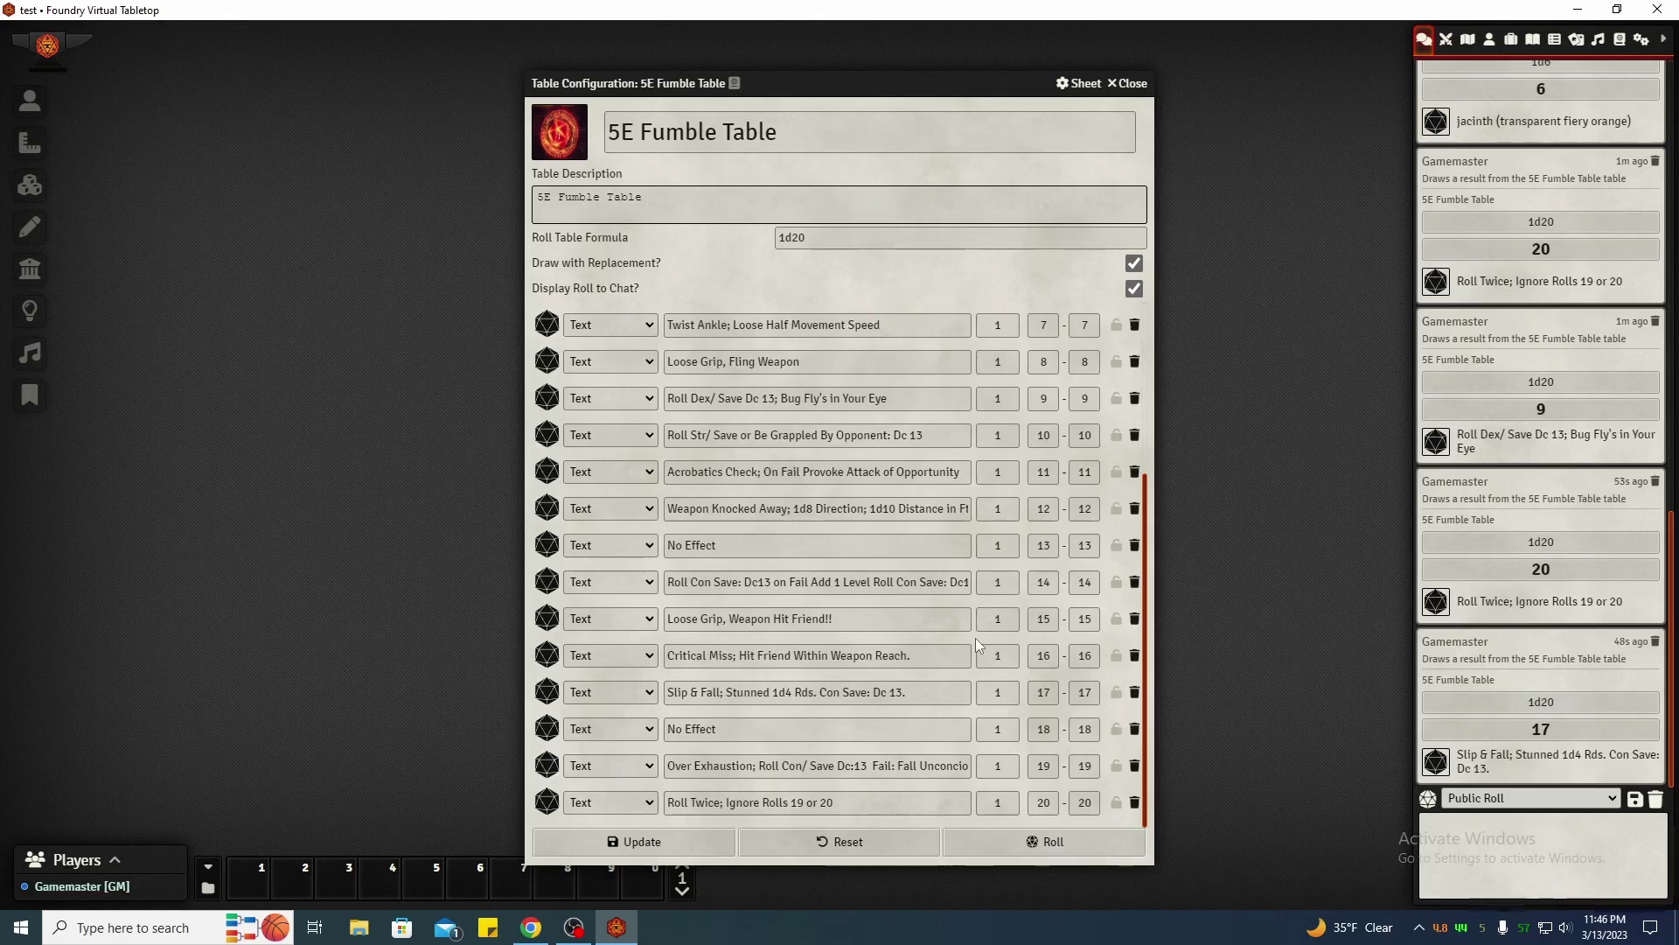
pyautogui.click(1089, 842)
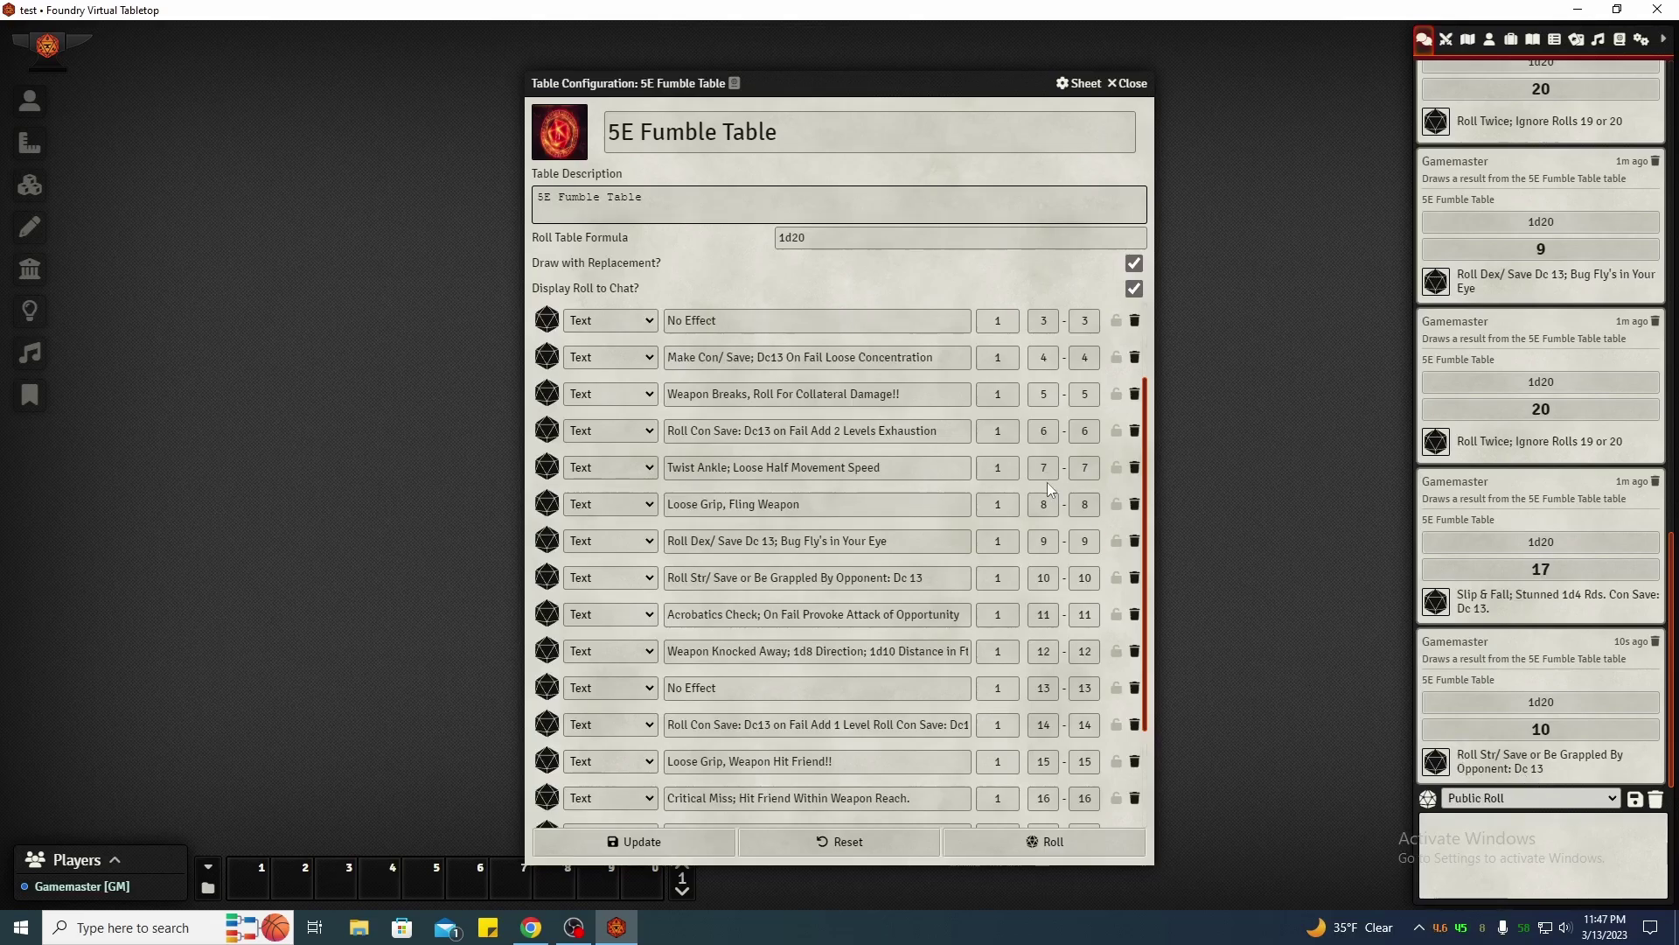
pyautogui.click(1131, 84)
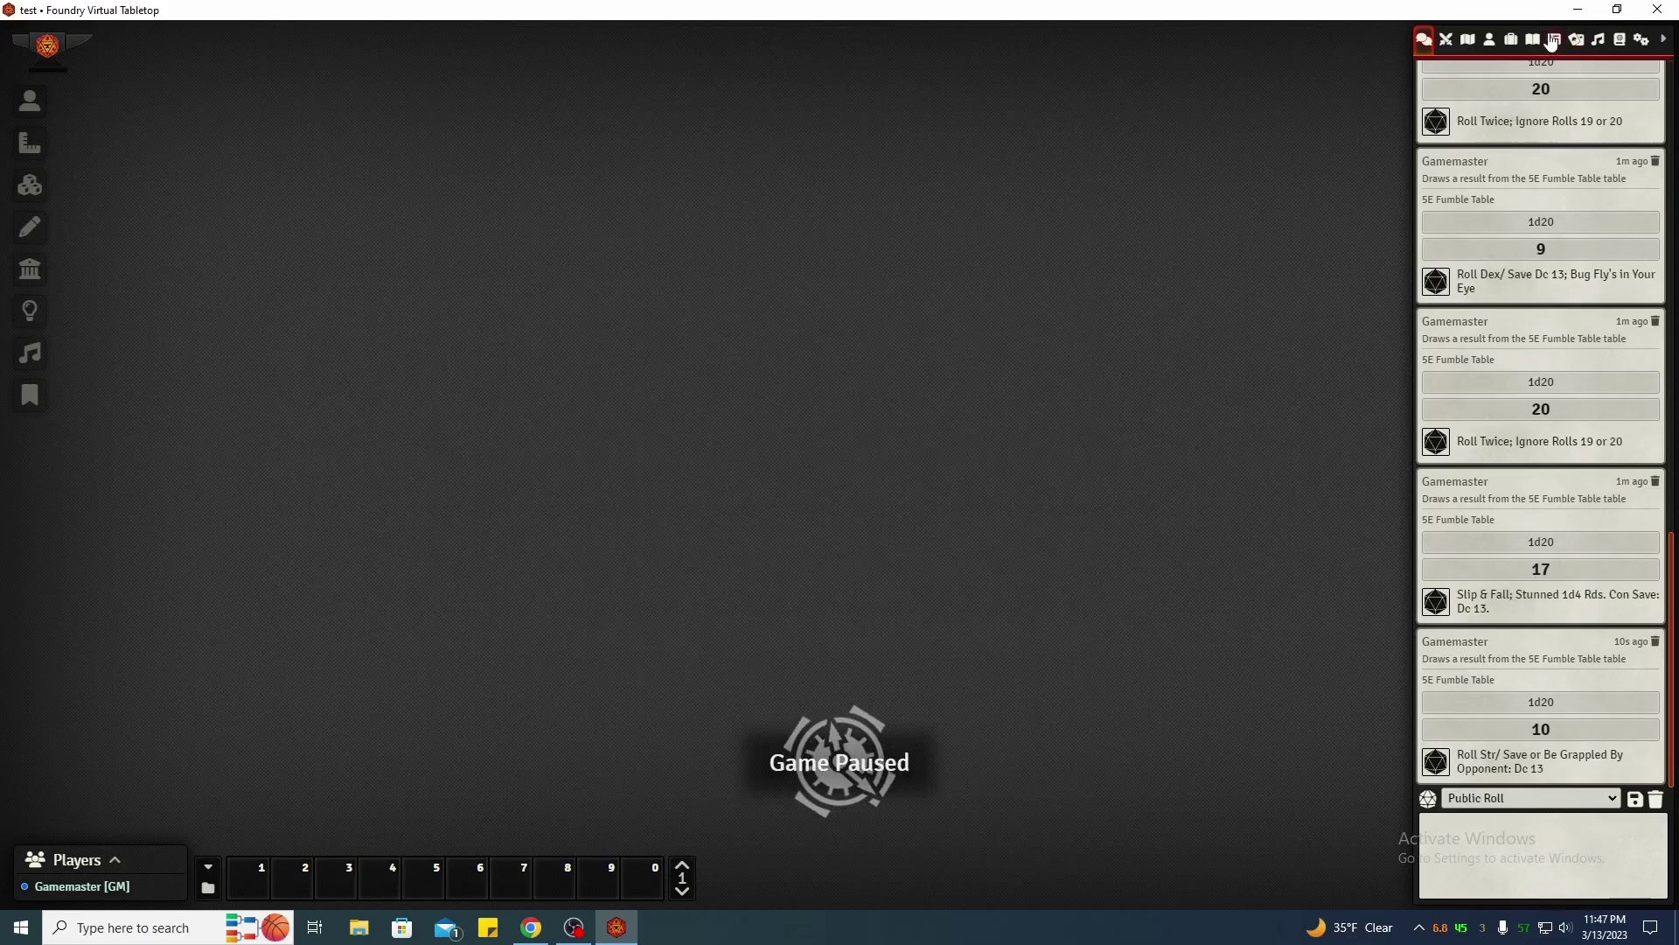
# Open the AD&D 2E-Fumble Table from the rollable tables, roll on it once, and show the result in the chat
pyautogui.click(1555, 39)
pyautogui.click(1501, 289)
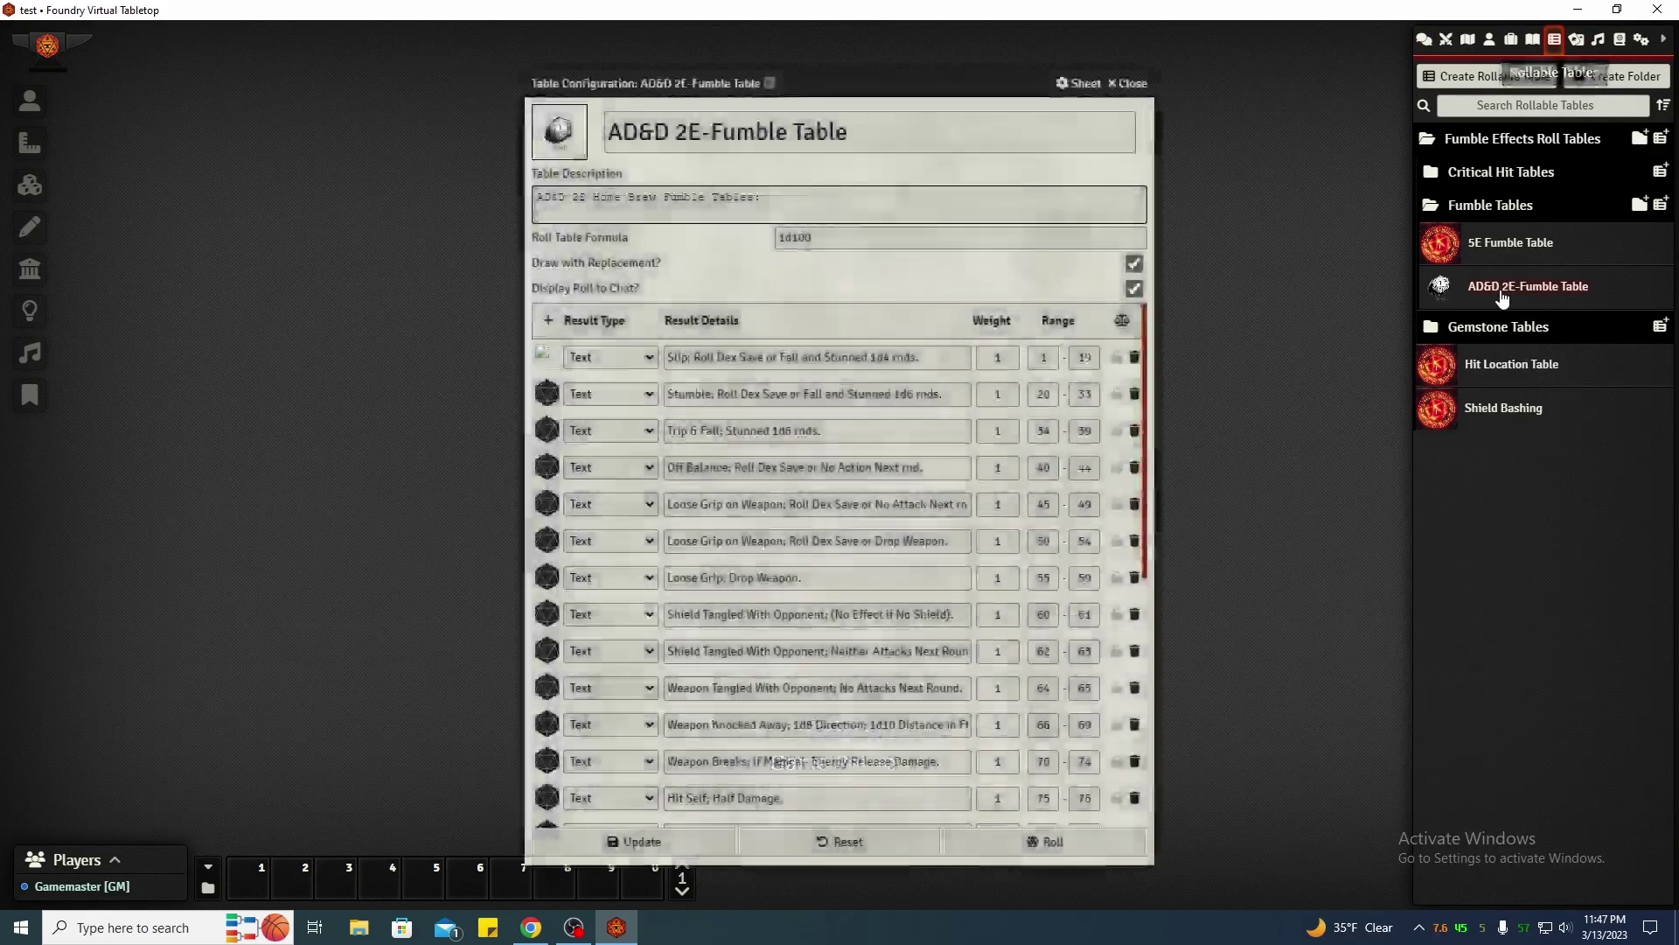
pyautogui.scroll(-10, 888, 450)
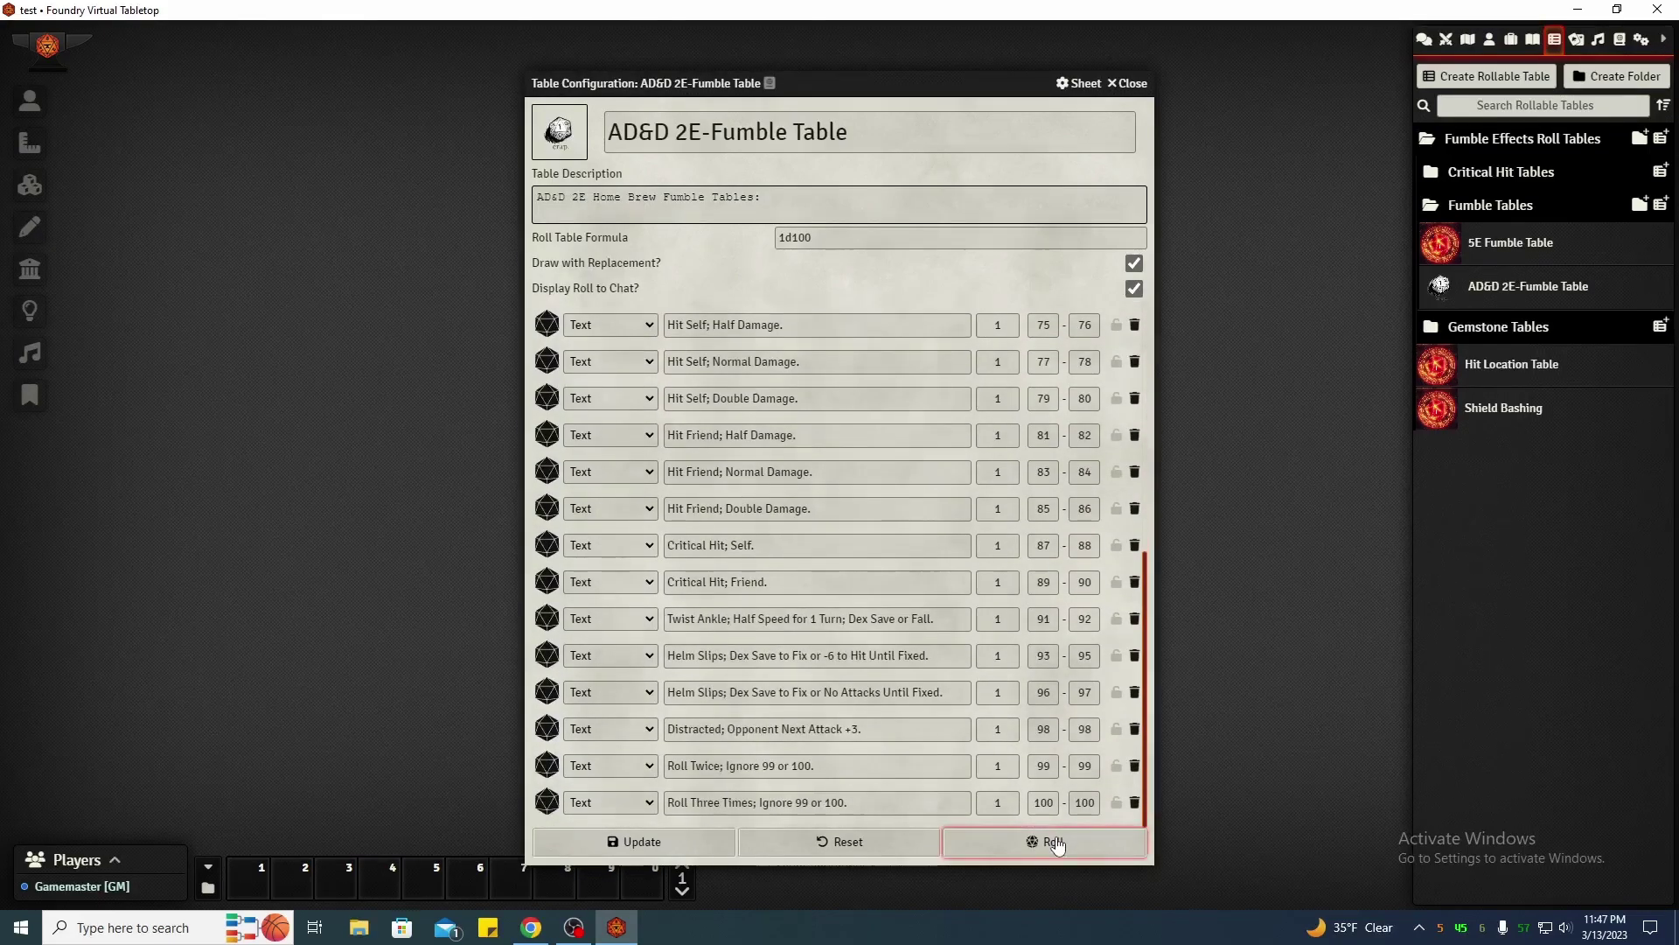
pyautogui.scroll(3, 1038, 819)
pyautogui.scroll(-3, 763, 563)
pyautogui.scroll(6, 826, 559)
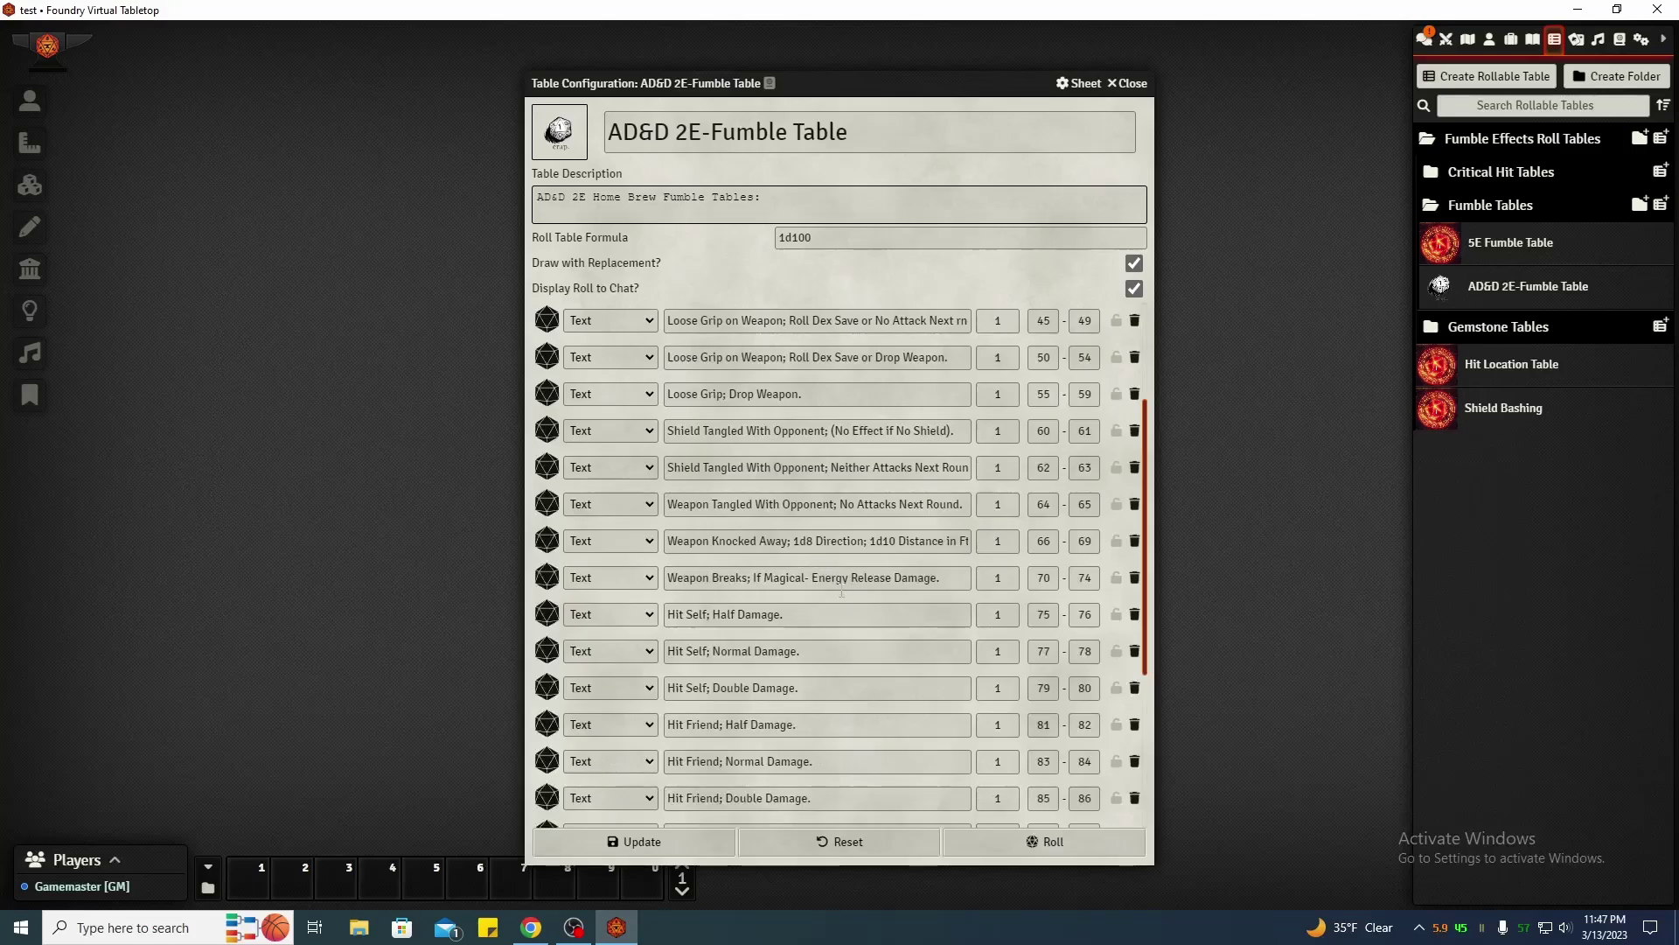
pyautogui.click(1422, 41)
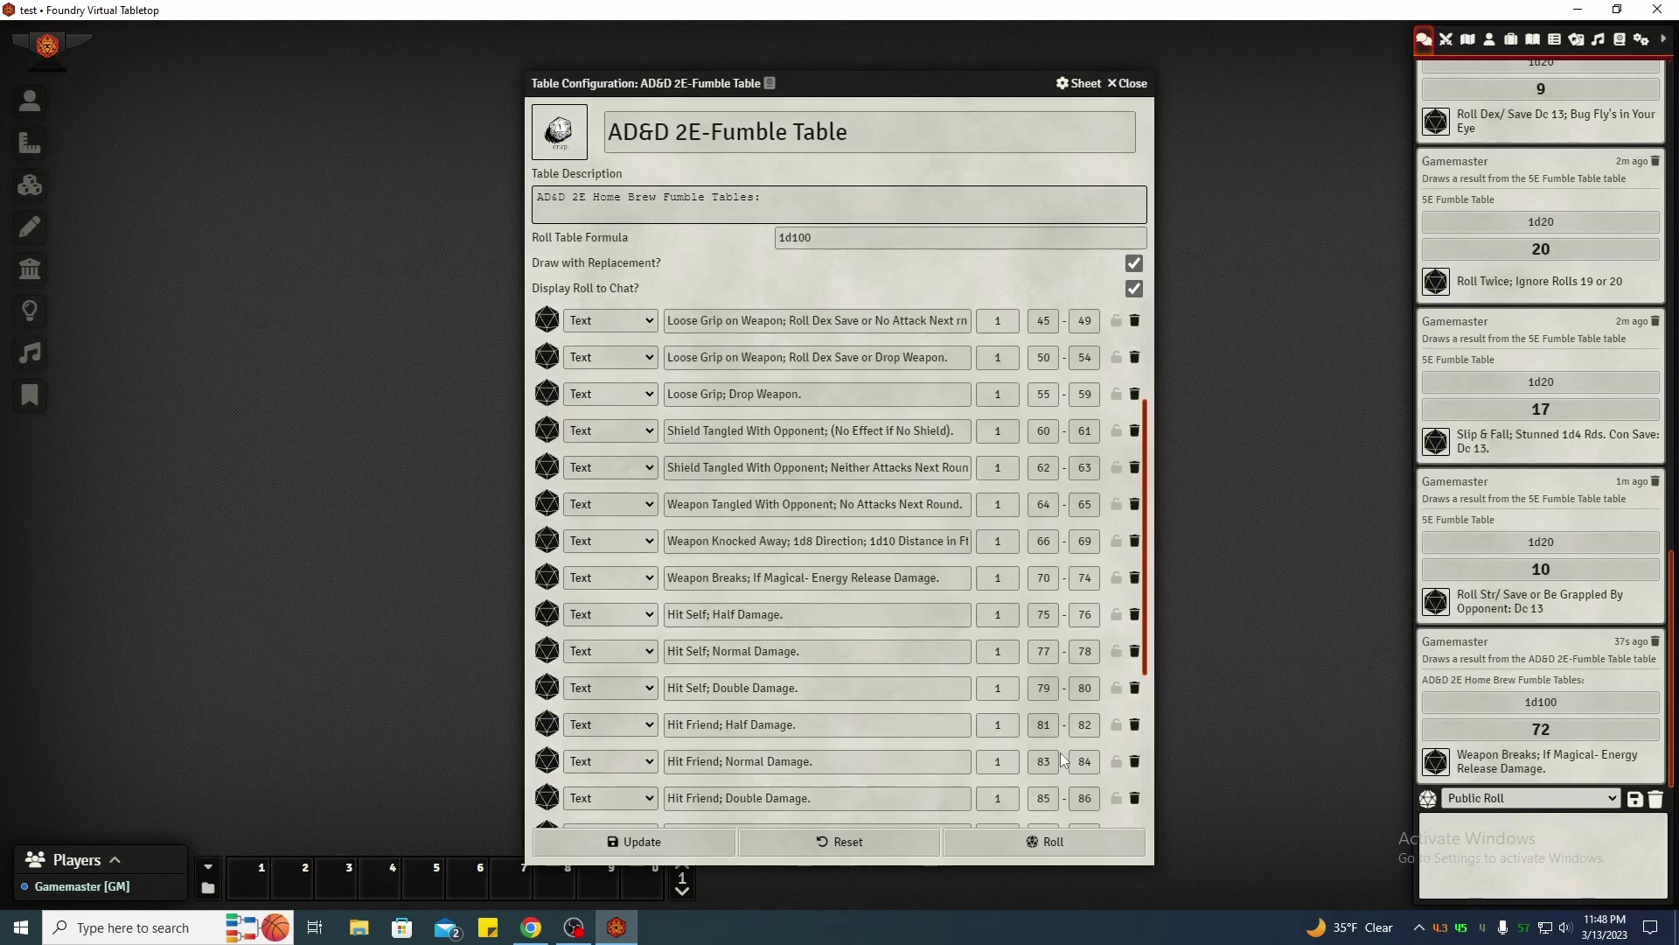
# Roll on the AD&D 2E-Fumble Table four more times and look through its result entries
pyautogui.scroll(-1, 873, 710)
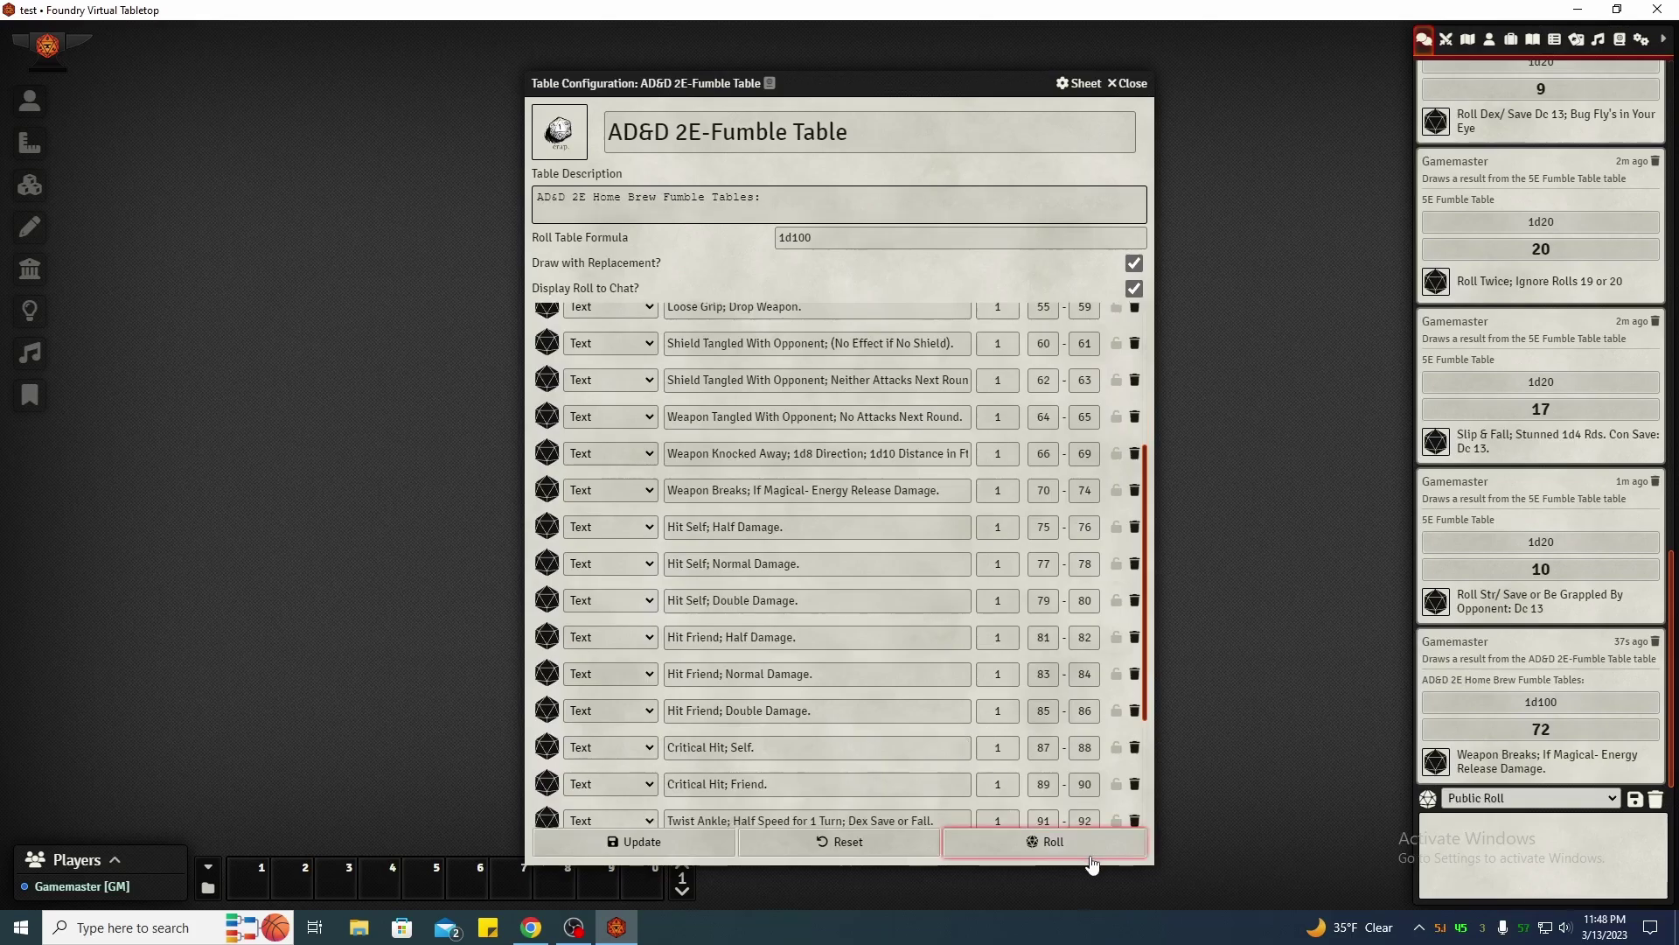
pyautogui.scroll(3, 866, 628)
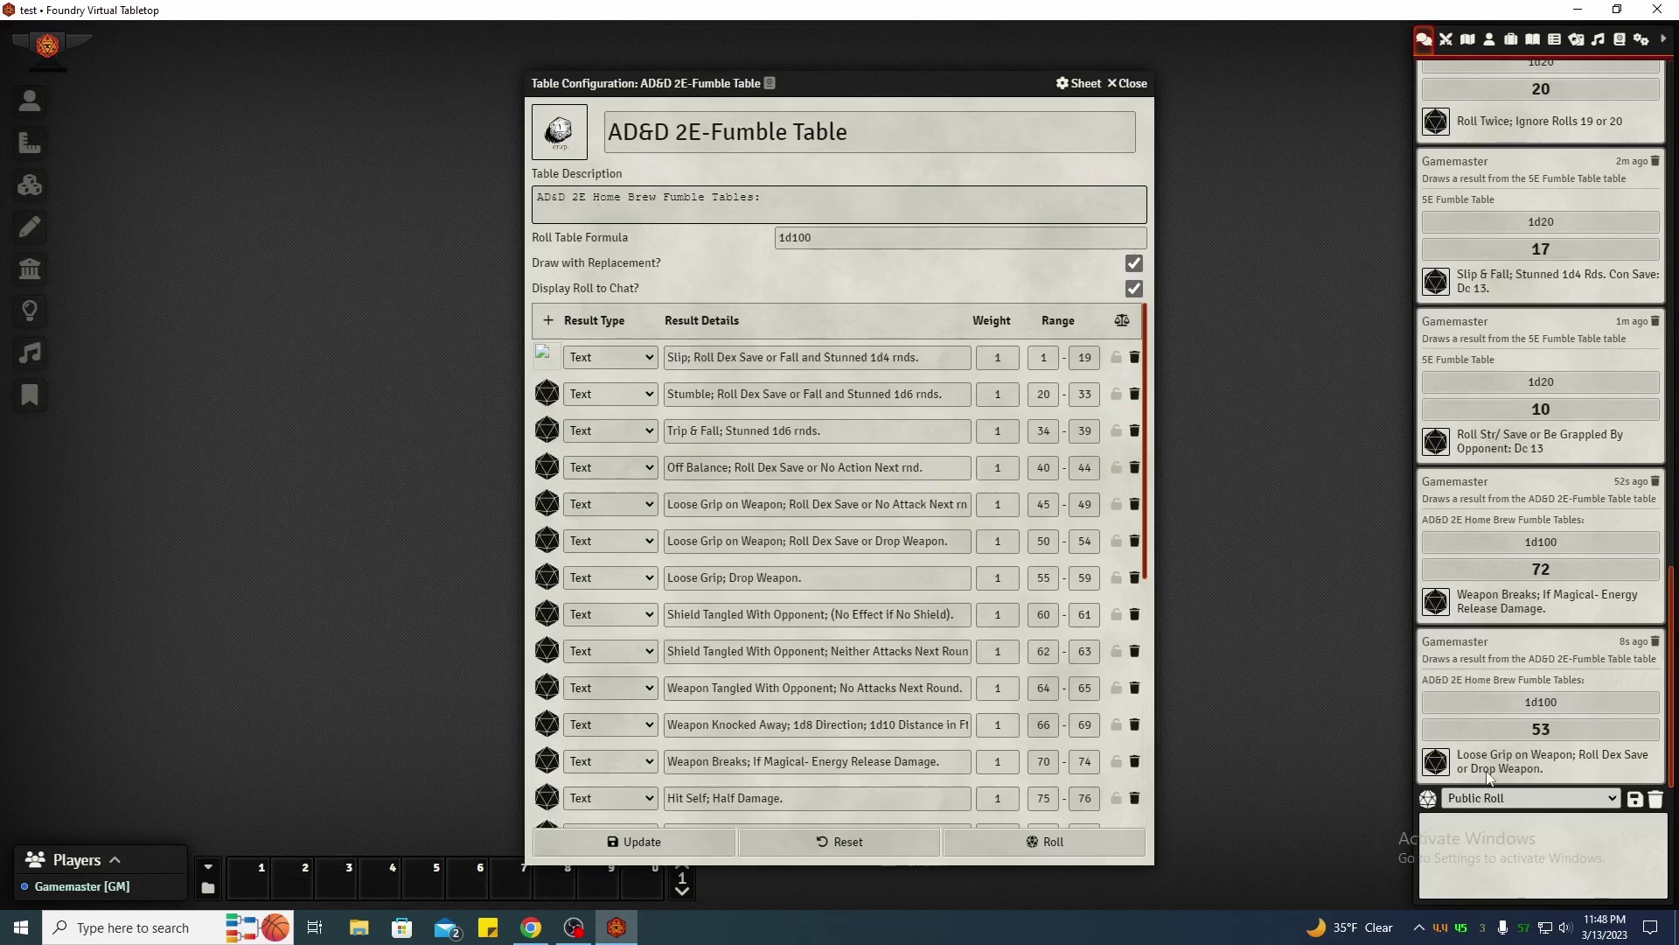
pyautogui.click(1052, 843)
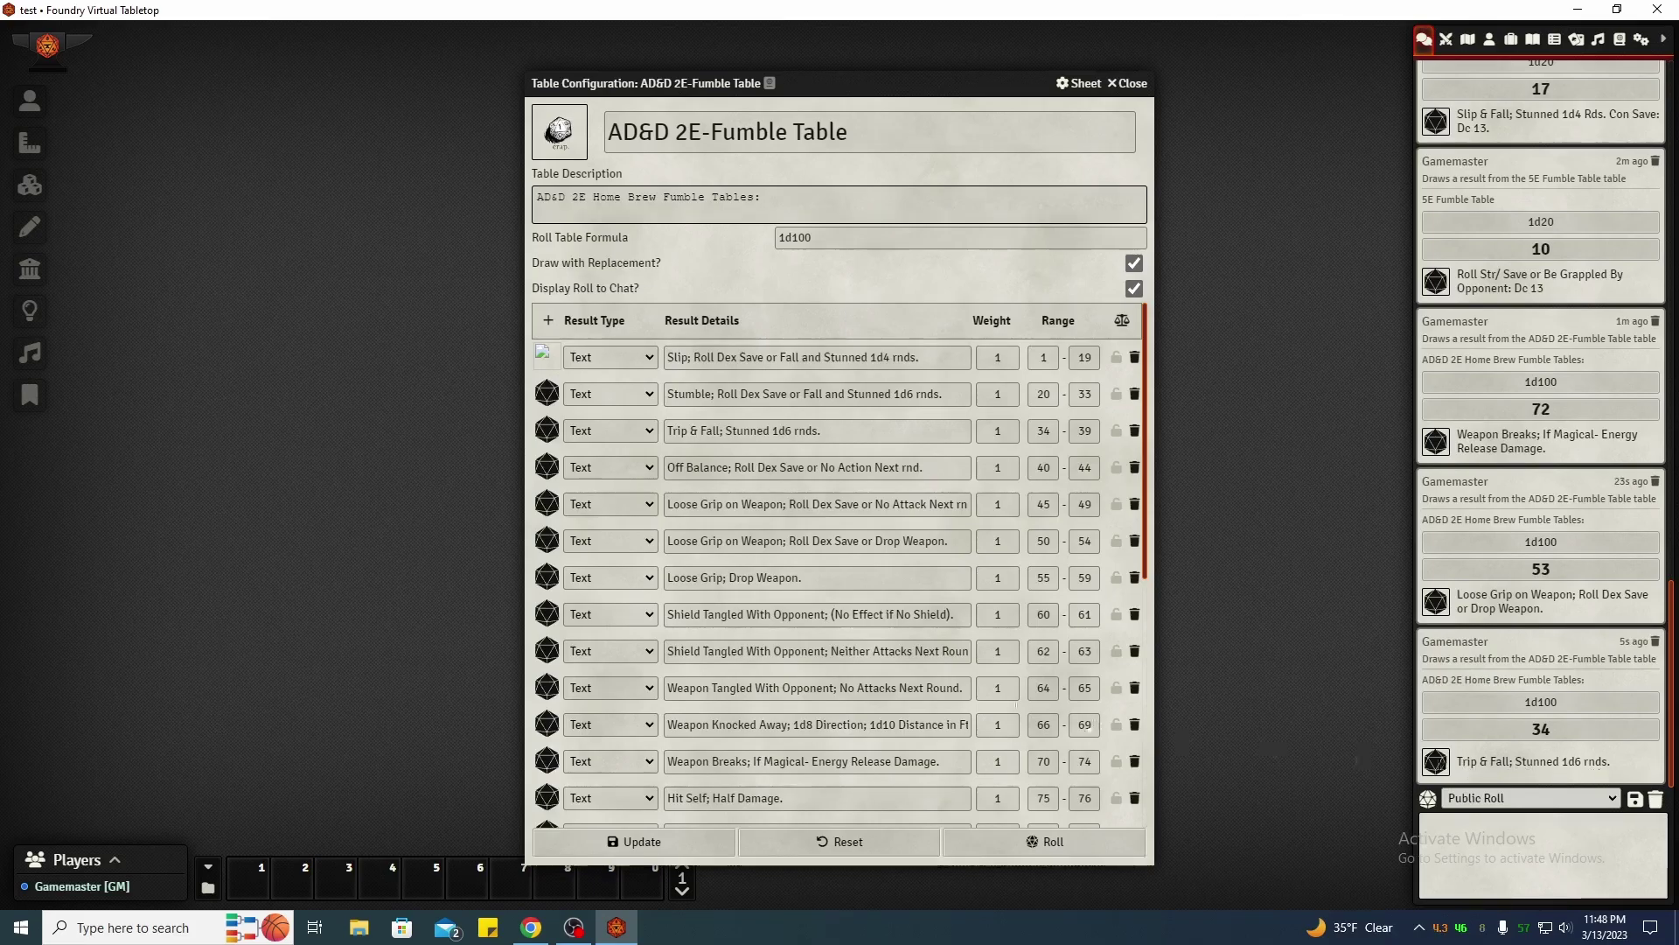
pyautogui.click(1010, 839)
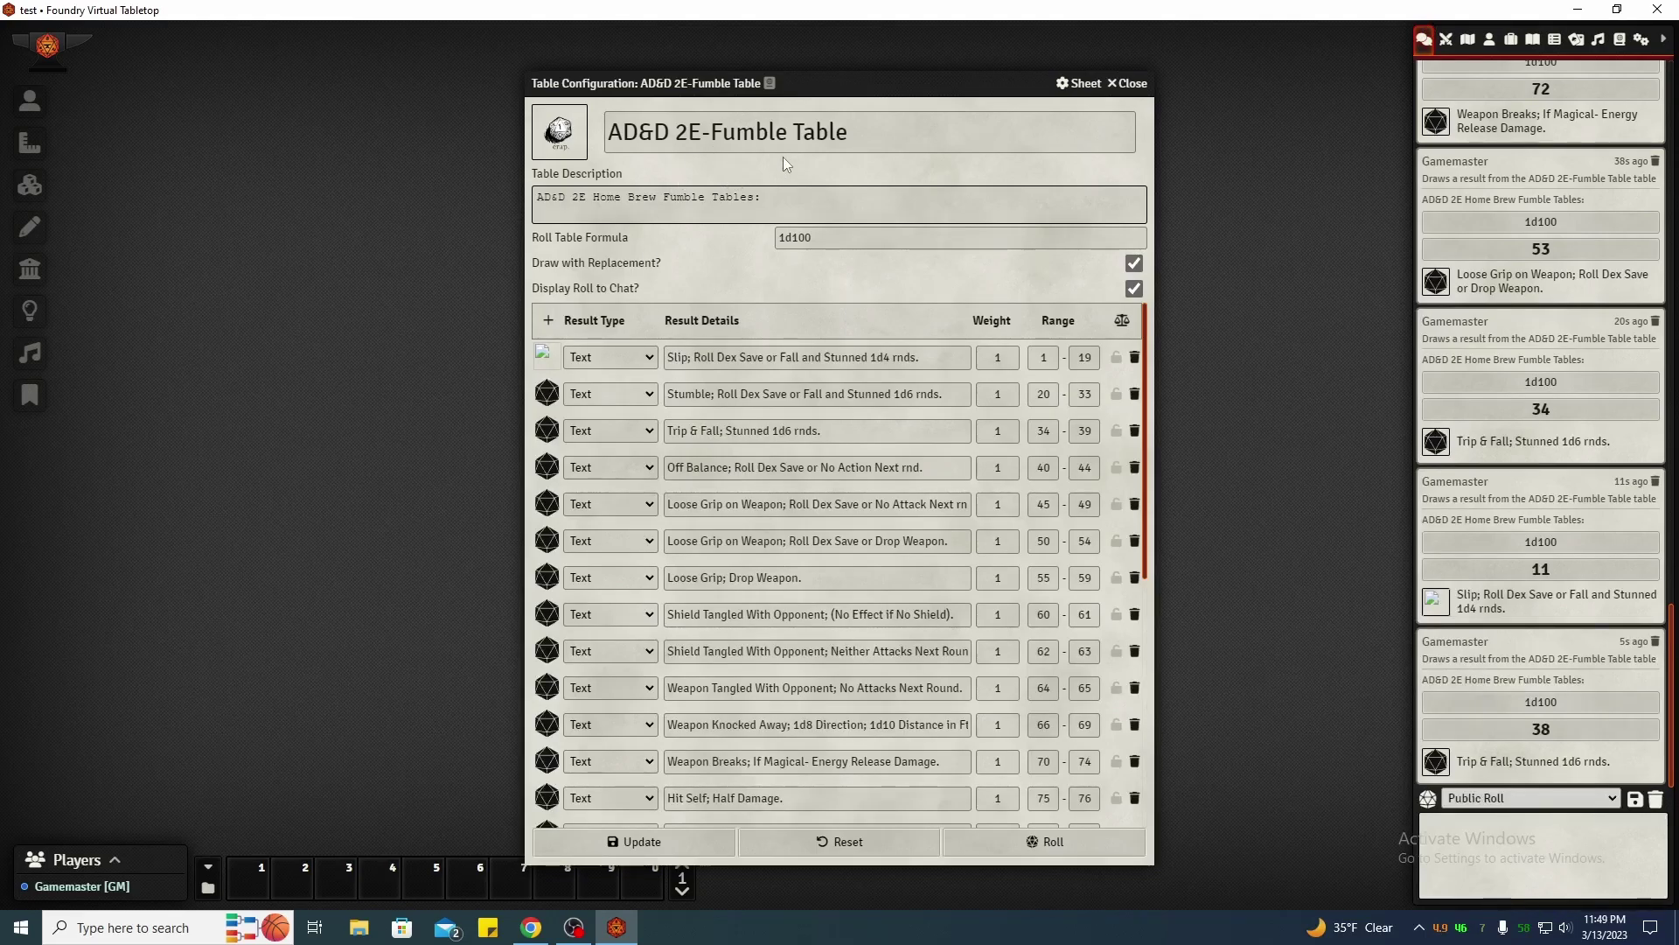
pyautogui.scroll(-1, 854, 498)
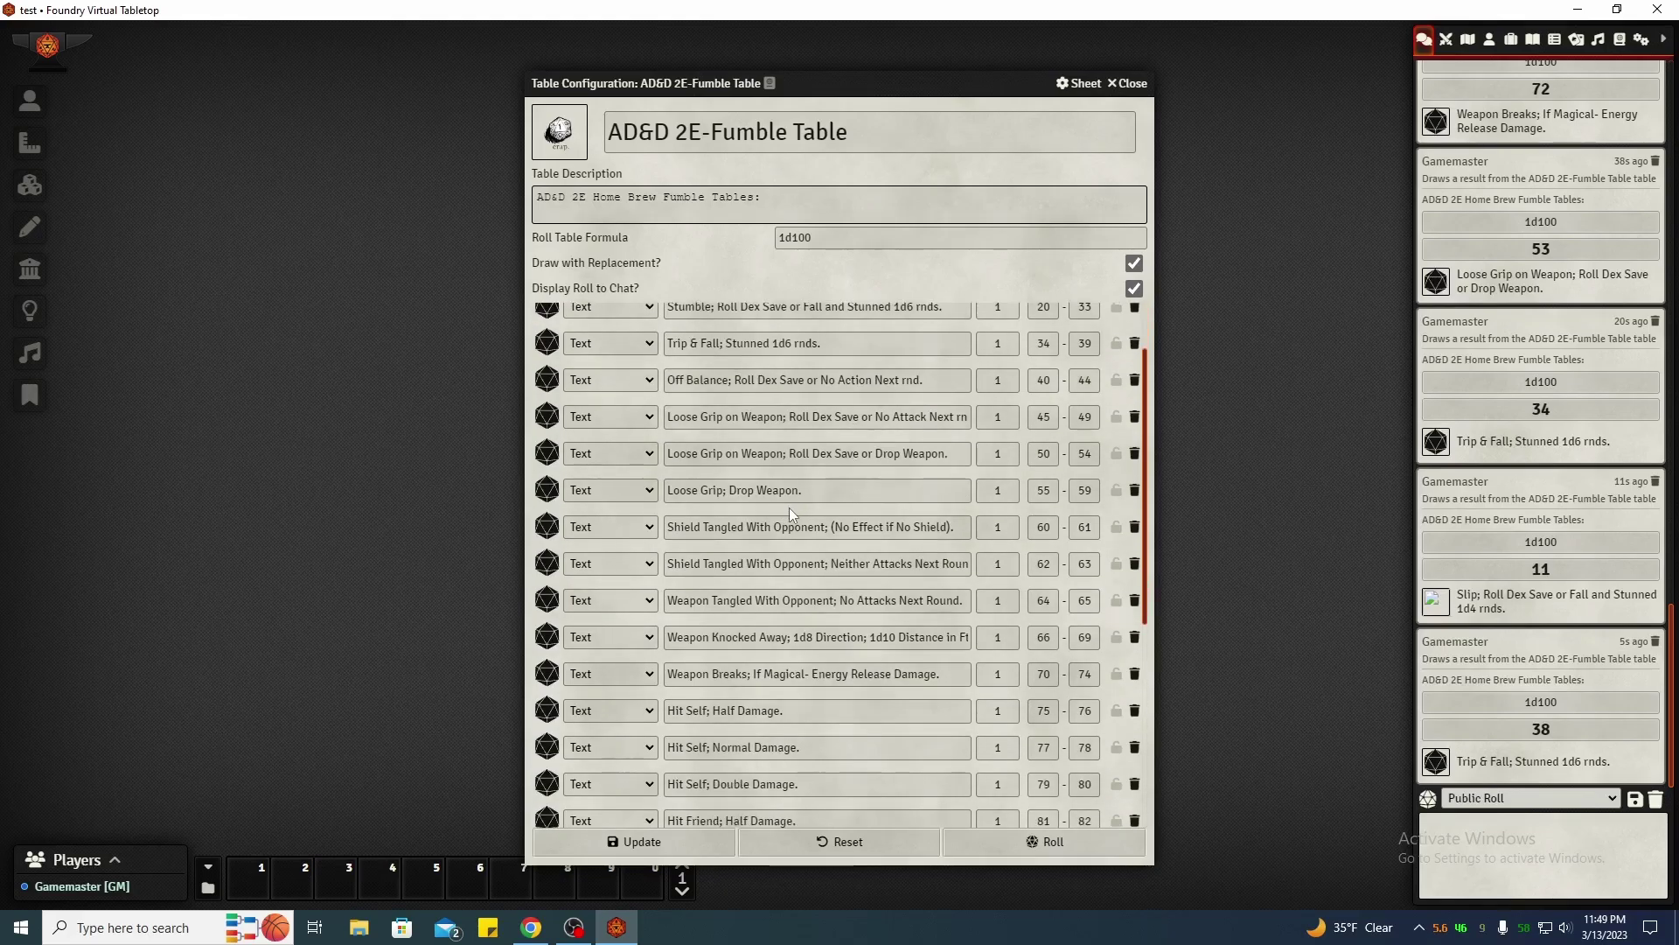
# Examine the remaining result entries of the AD&D 2E-Fumble Table down to the last range, and return to its first entry
pyautogui.scroll(-2, 813, 511)
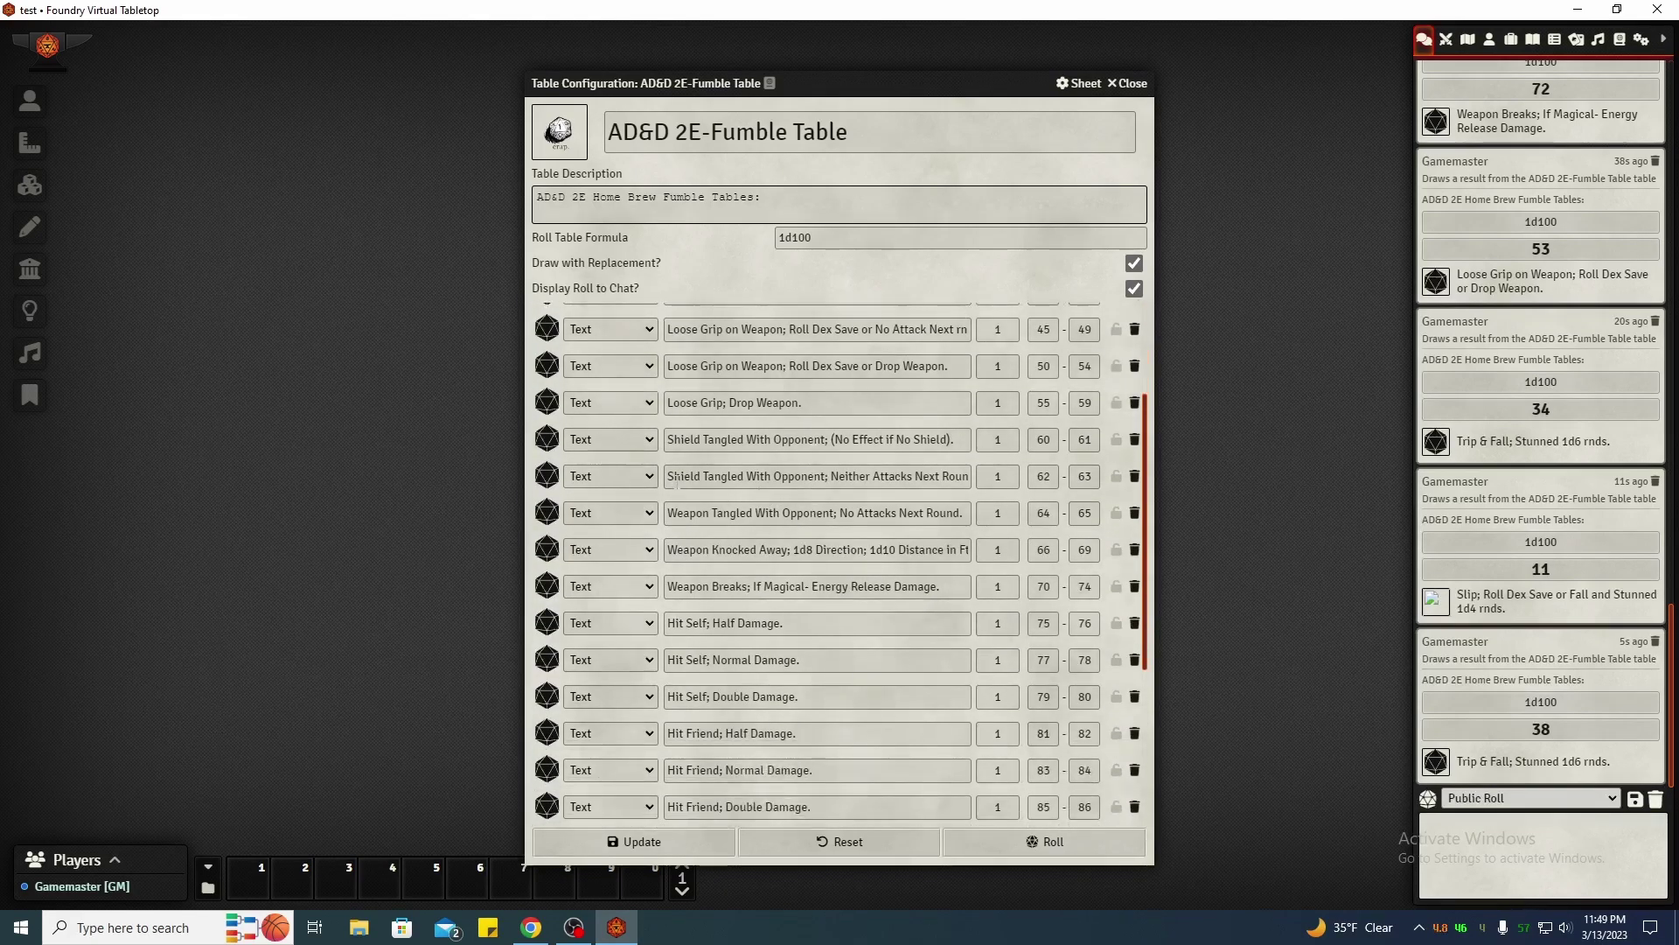
pyautogui.scroll(-1, 779, 570)
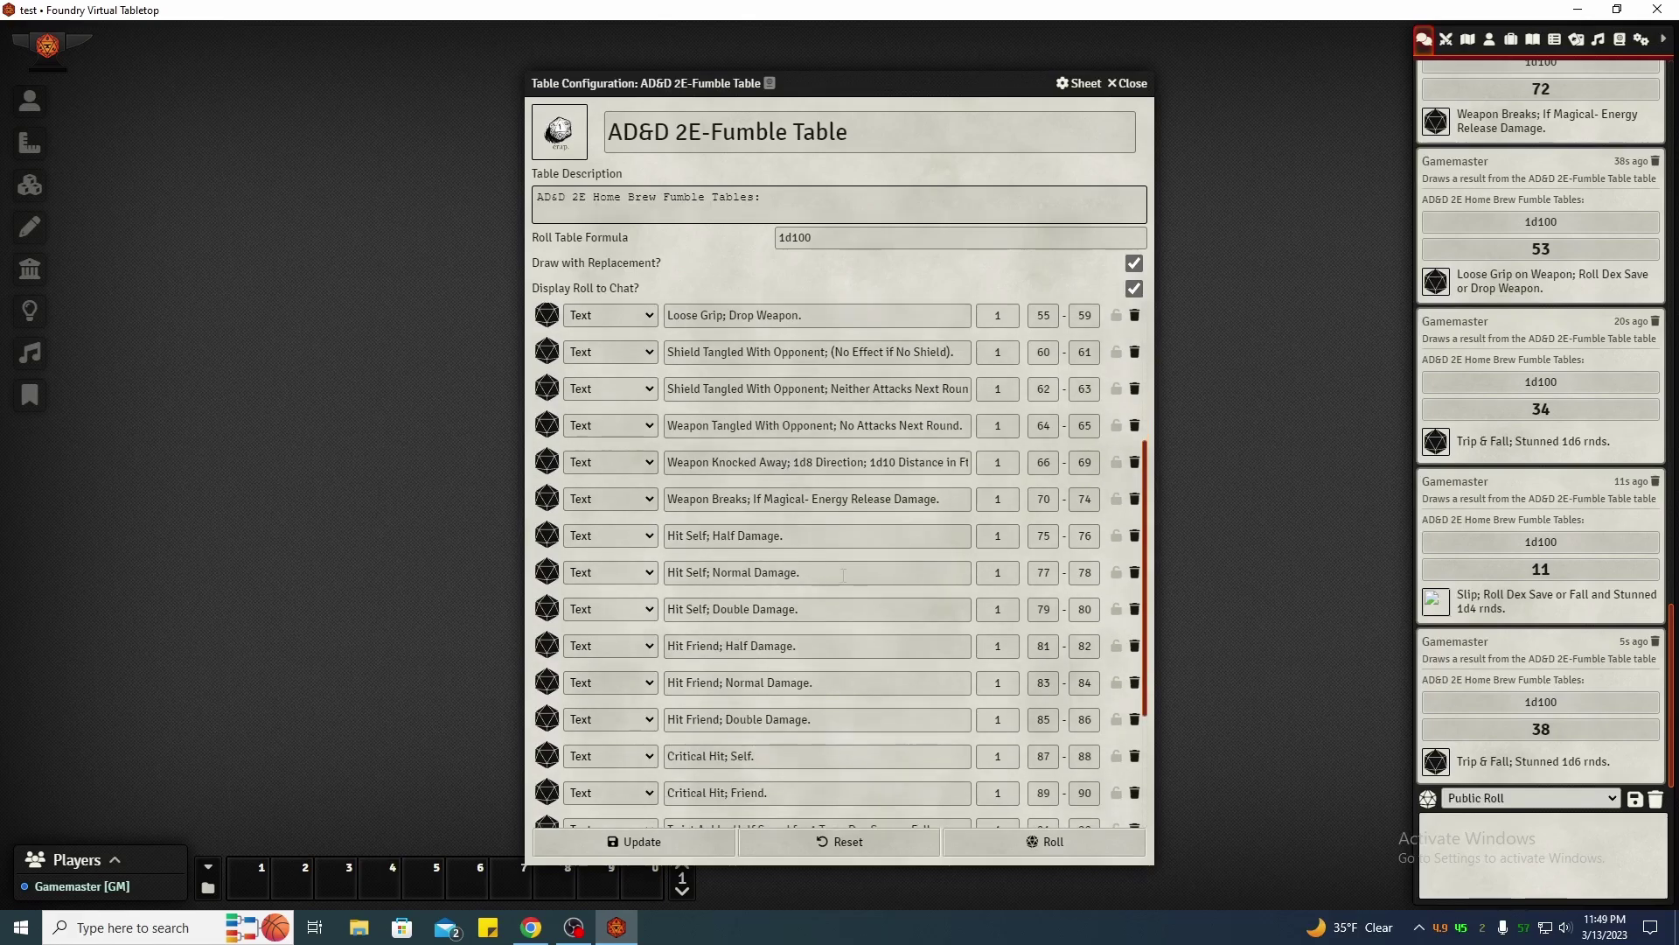
pyautogui.scroll(-1, 843, 574)
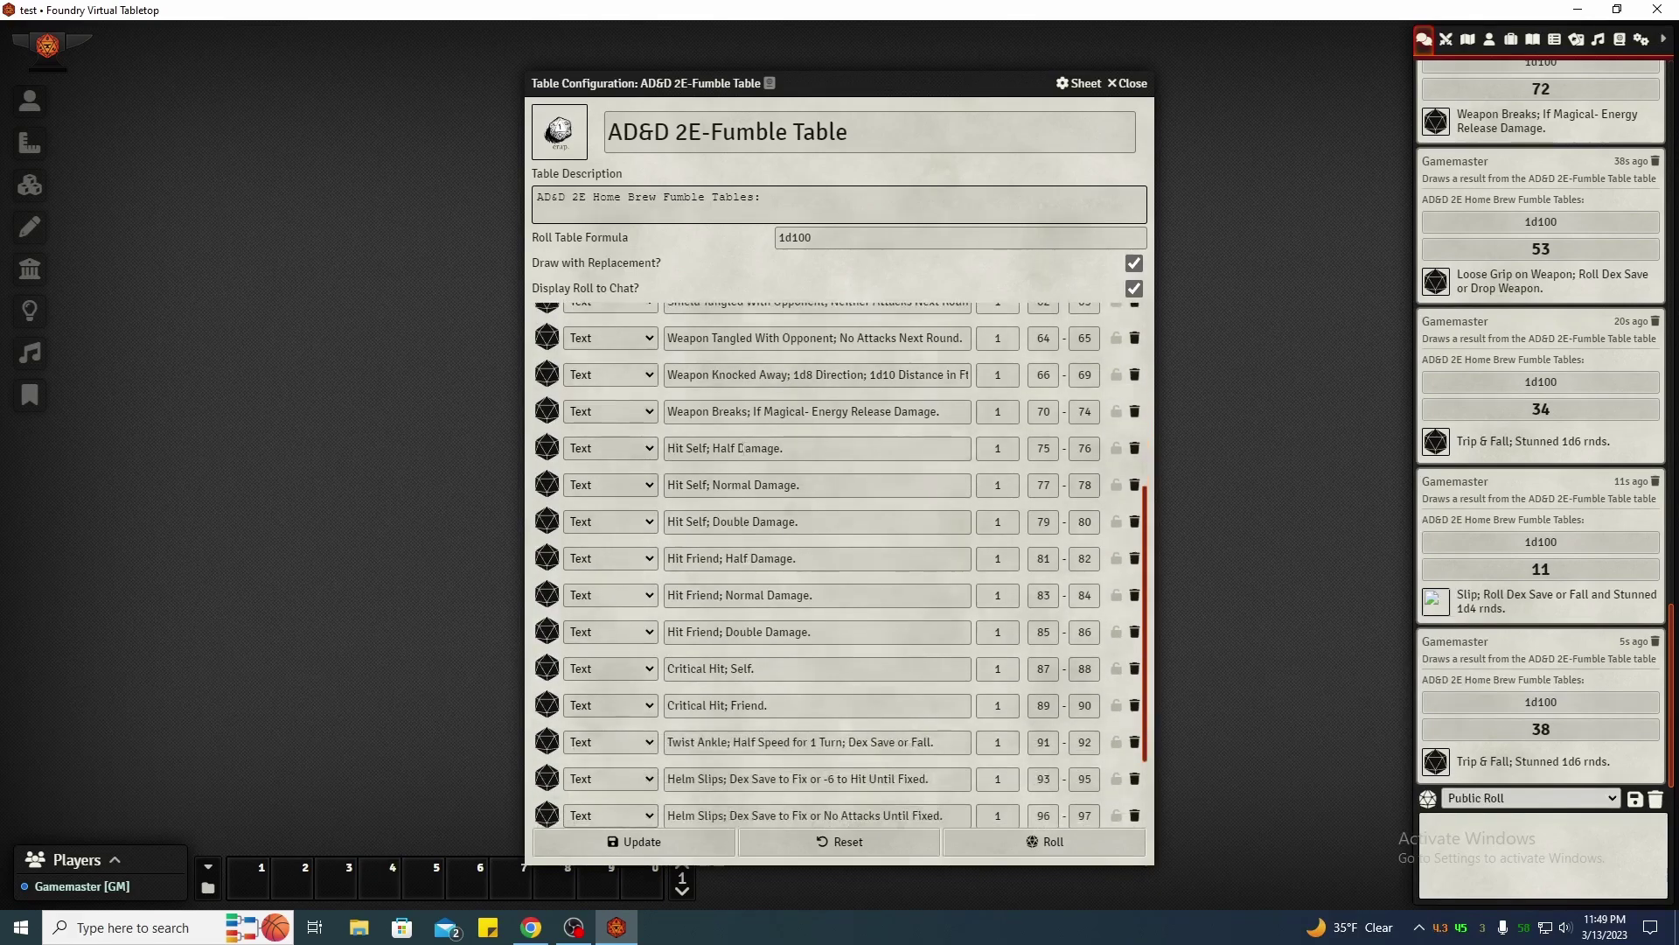
pyautogui.click(813, 449)
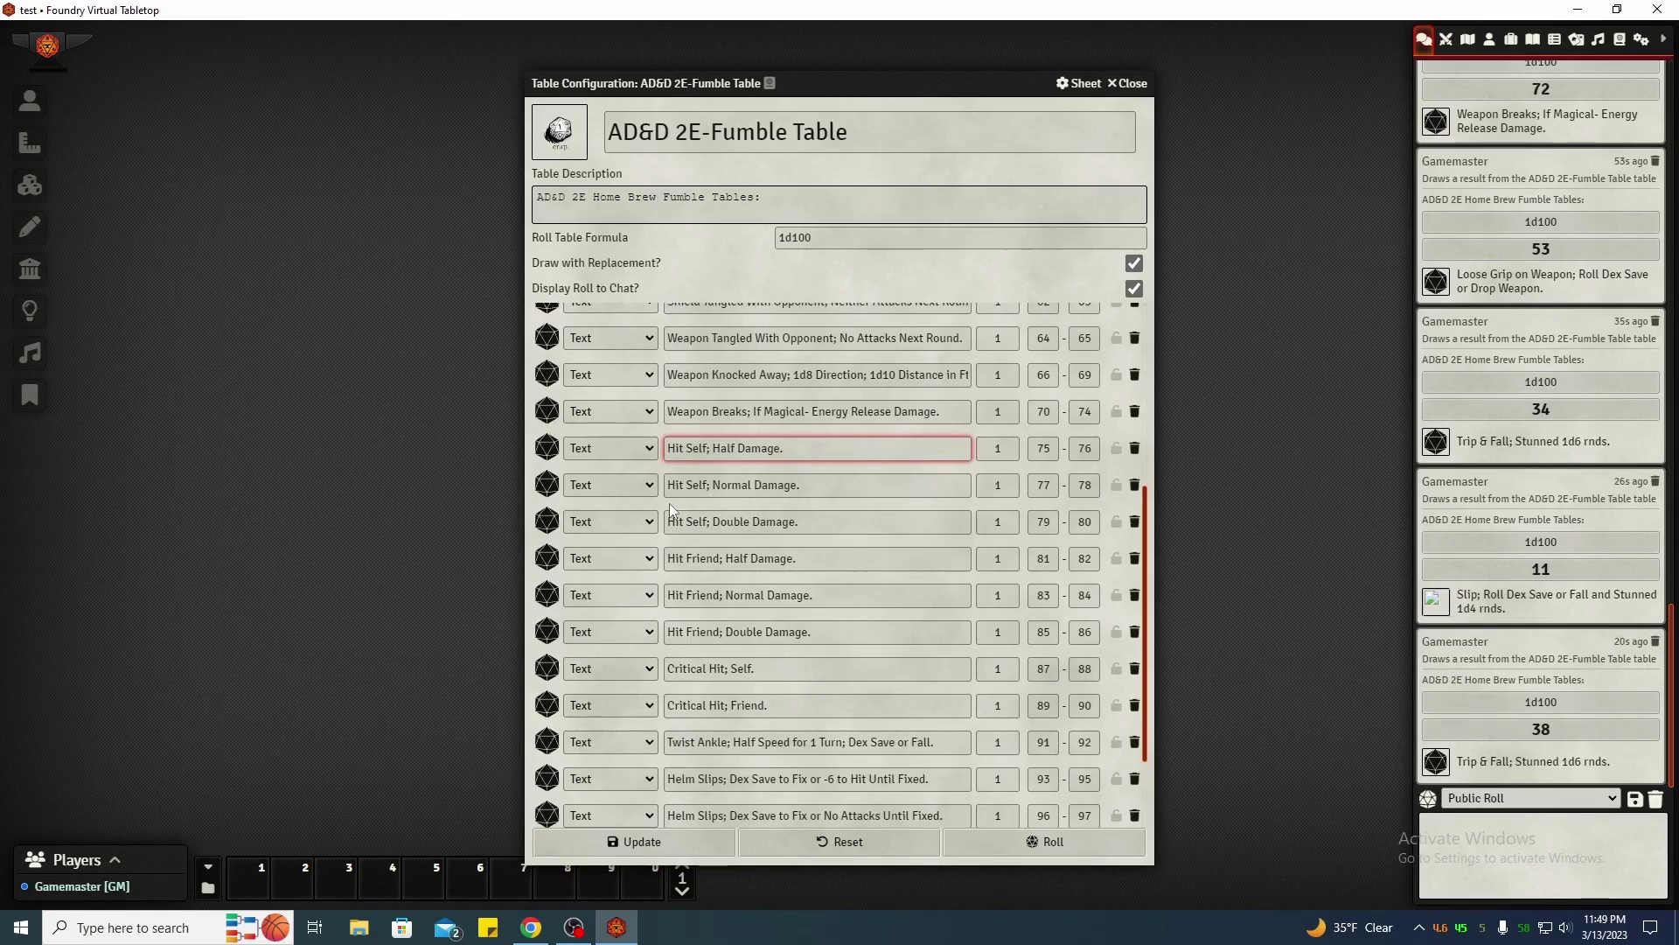
pyautogui.scroll(-1, 827, 508)
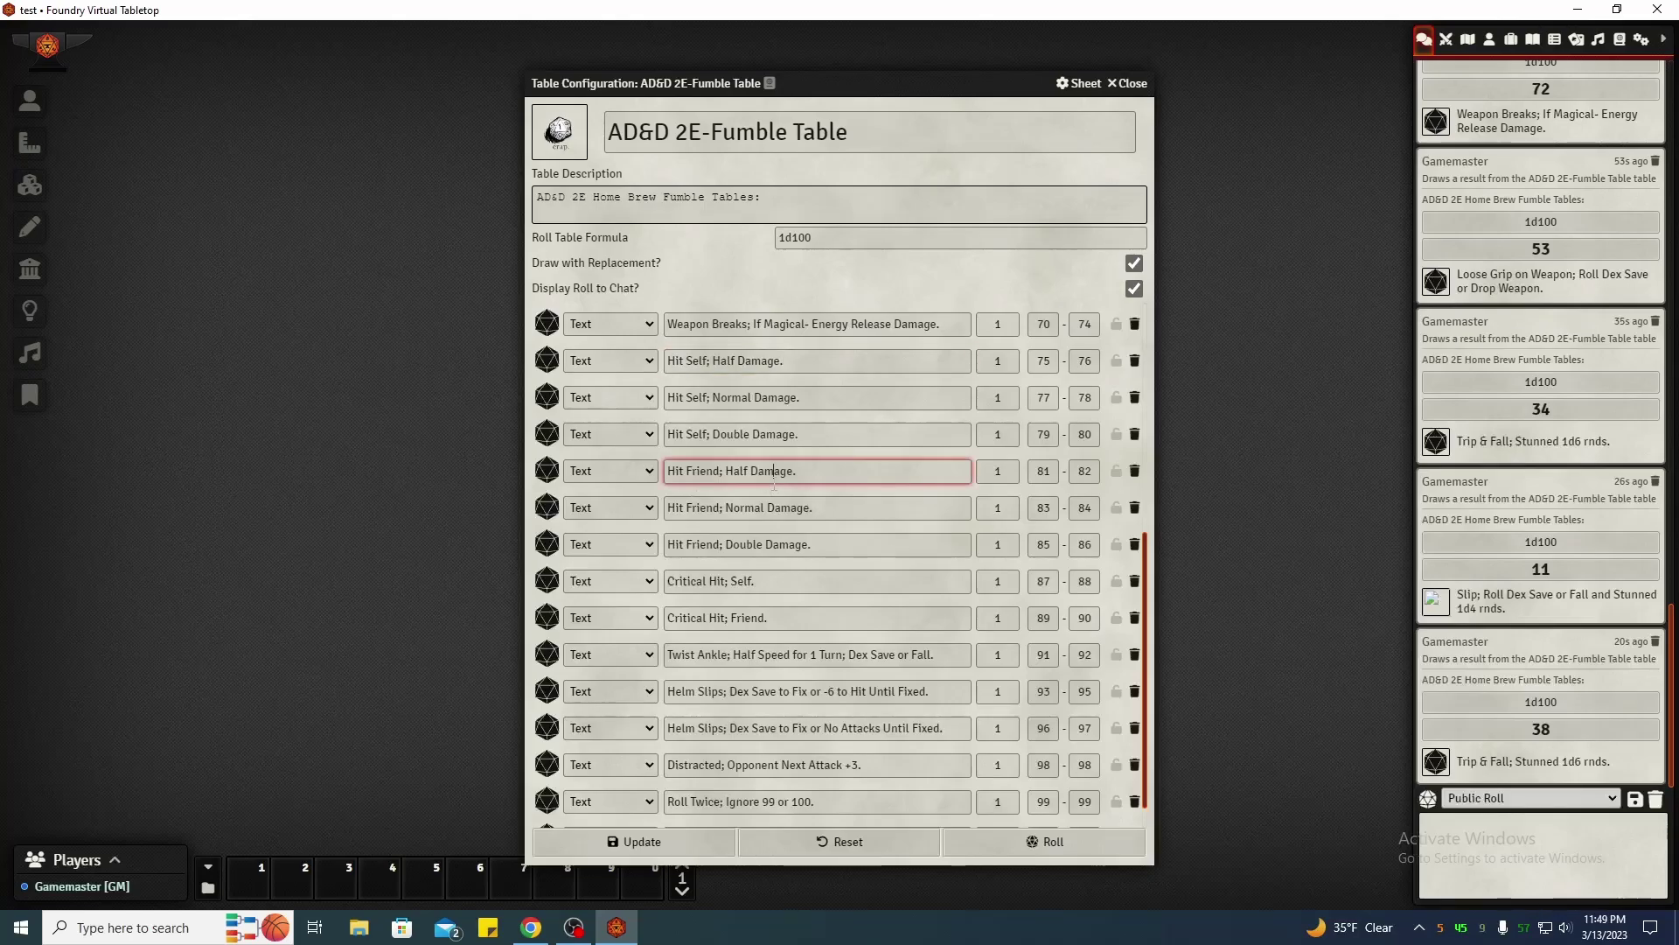
pyautogui.click(853, 470)
pyautogui.scroll(-1, 848, 537)
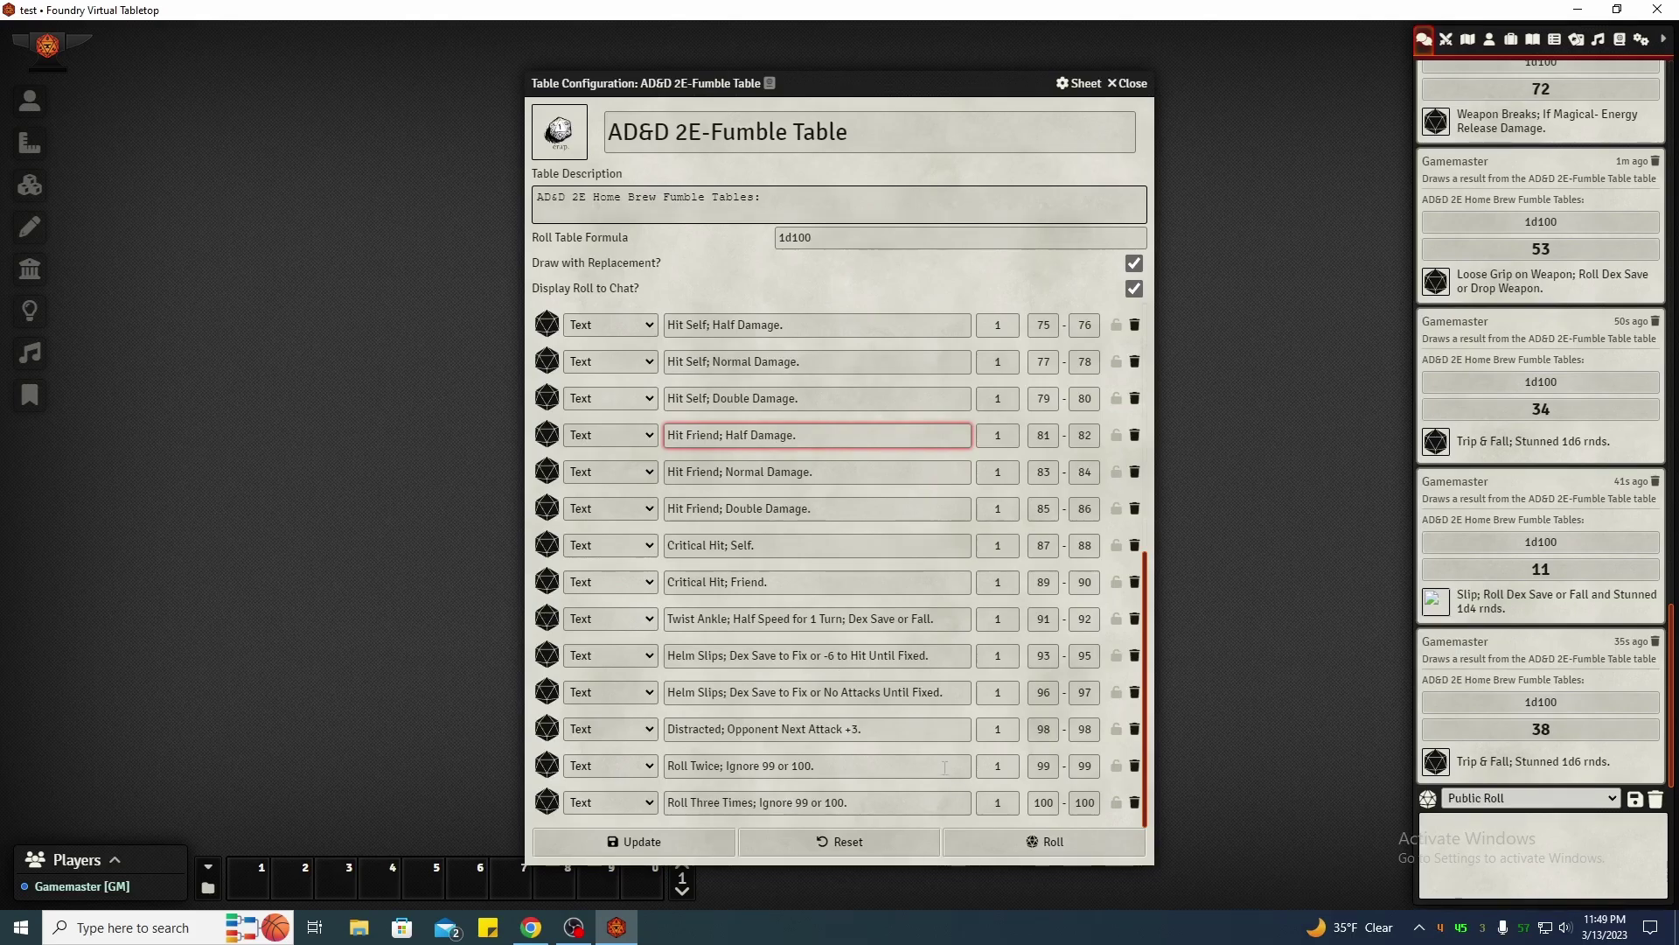
pyautogui.scroll(6, 909, 734)
pyautogui.scroll(-2, 891, 702)
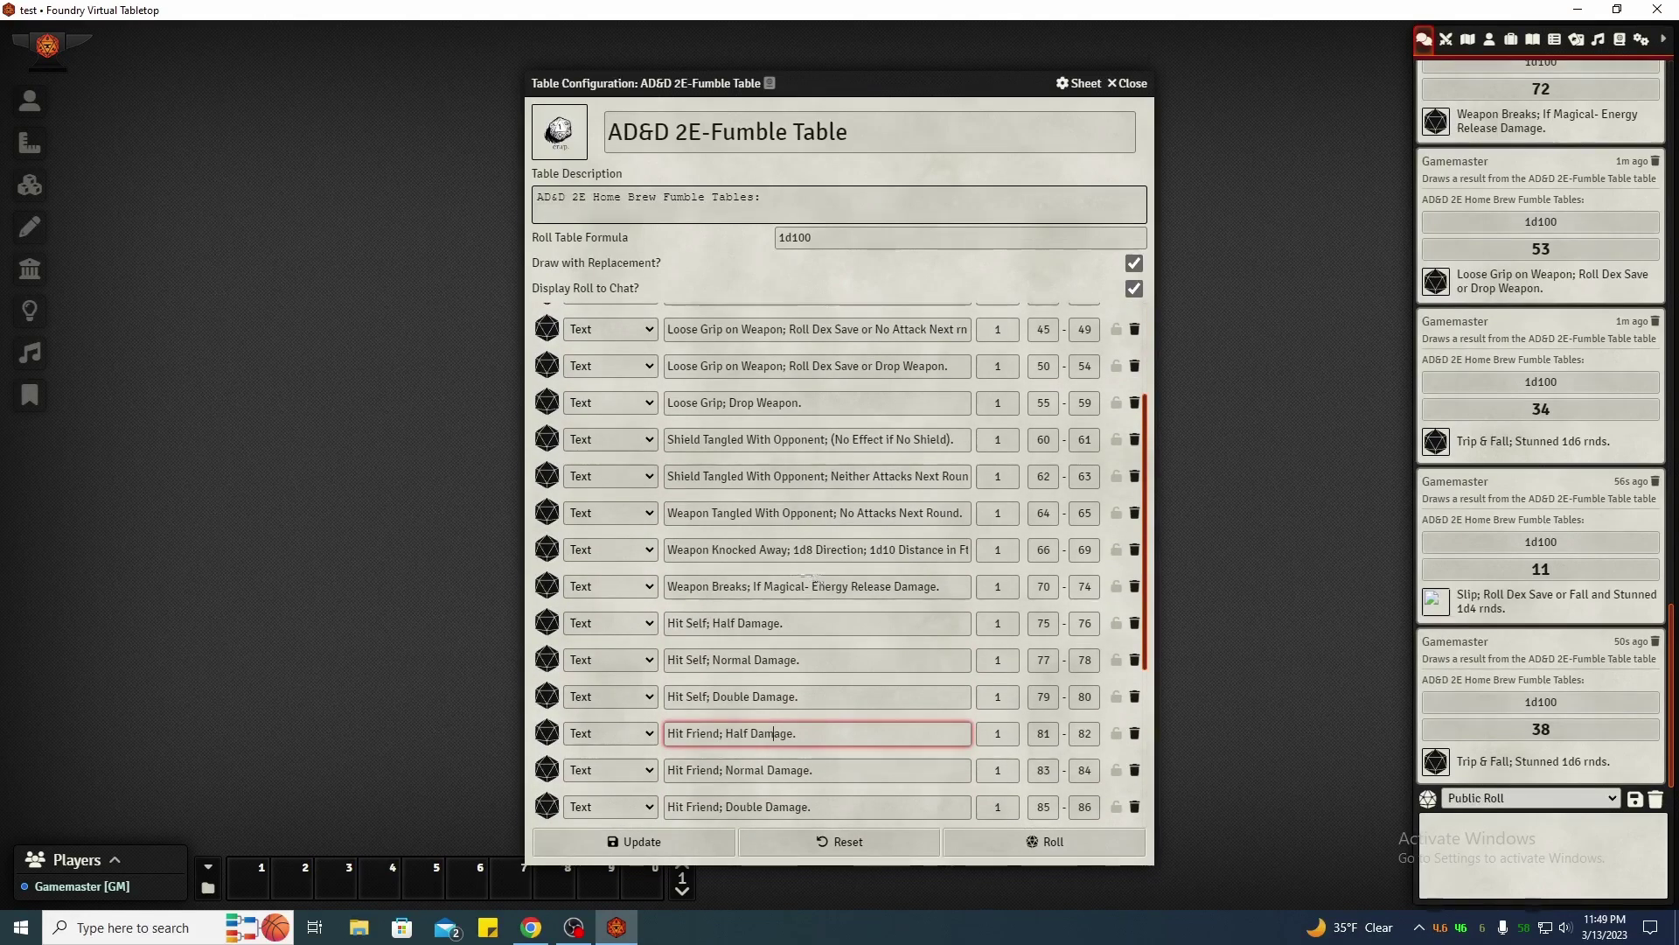
pyautogui.scroll(2, 874, 546)
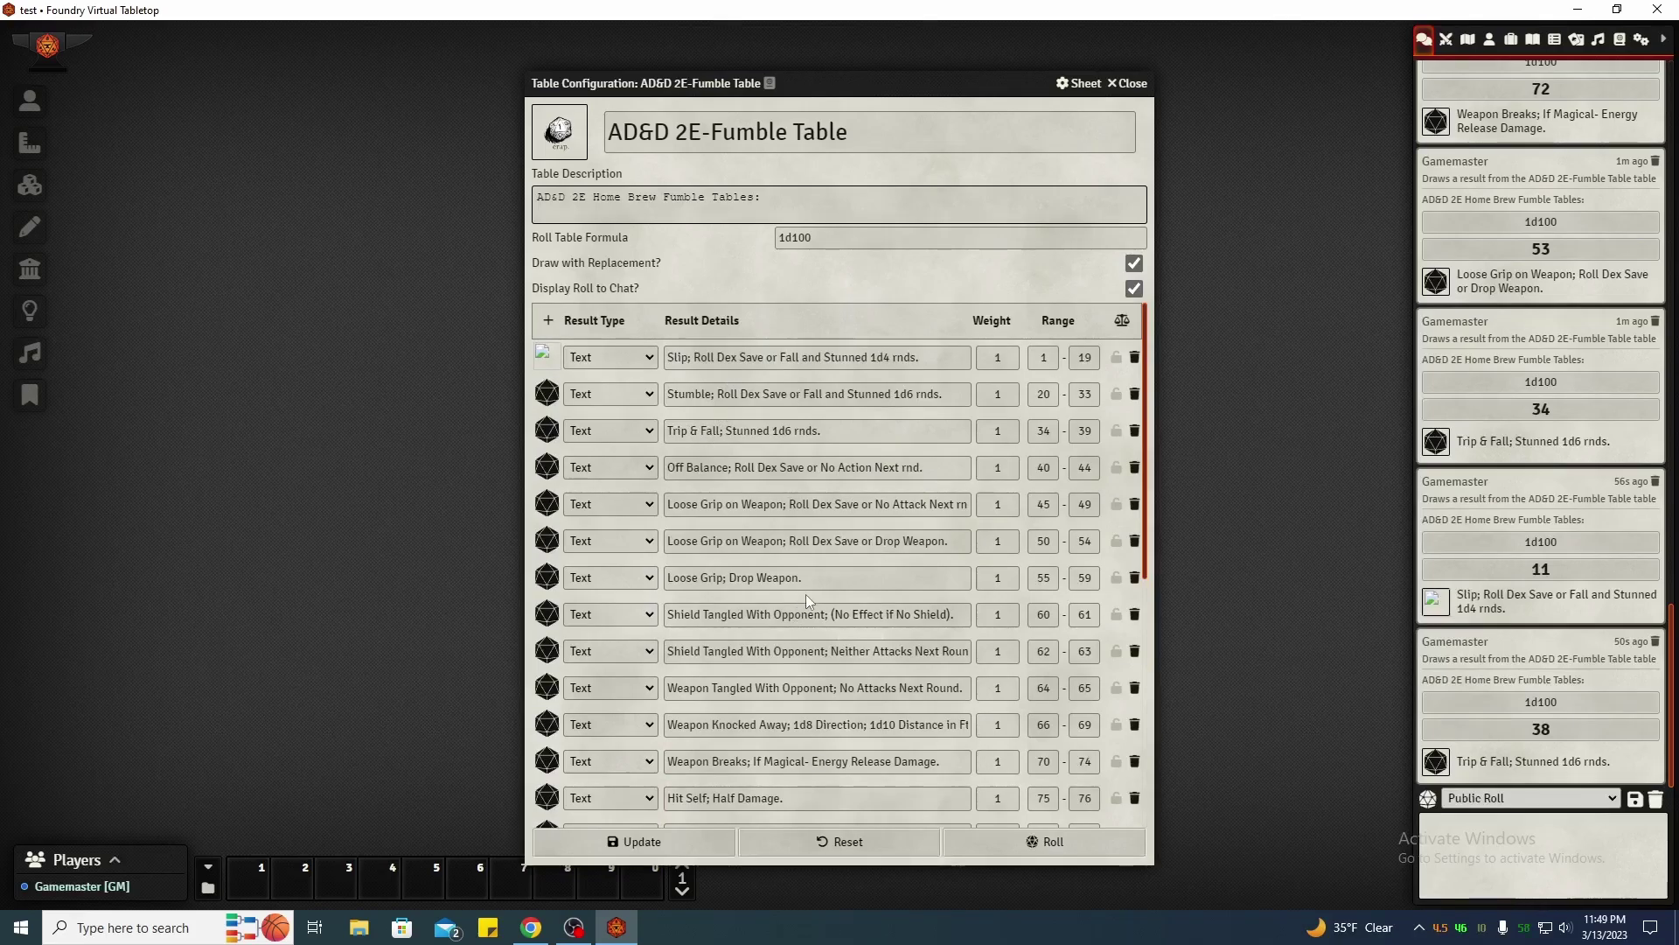
# Close the AD&D 2E-Fumble Table and collapse the Fumble Tables and Fumble Effects Roll Tables folders in the rollable tables list
pyautogui.click(1128, 85)
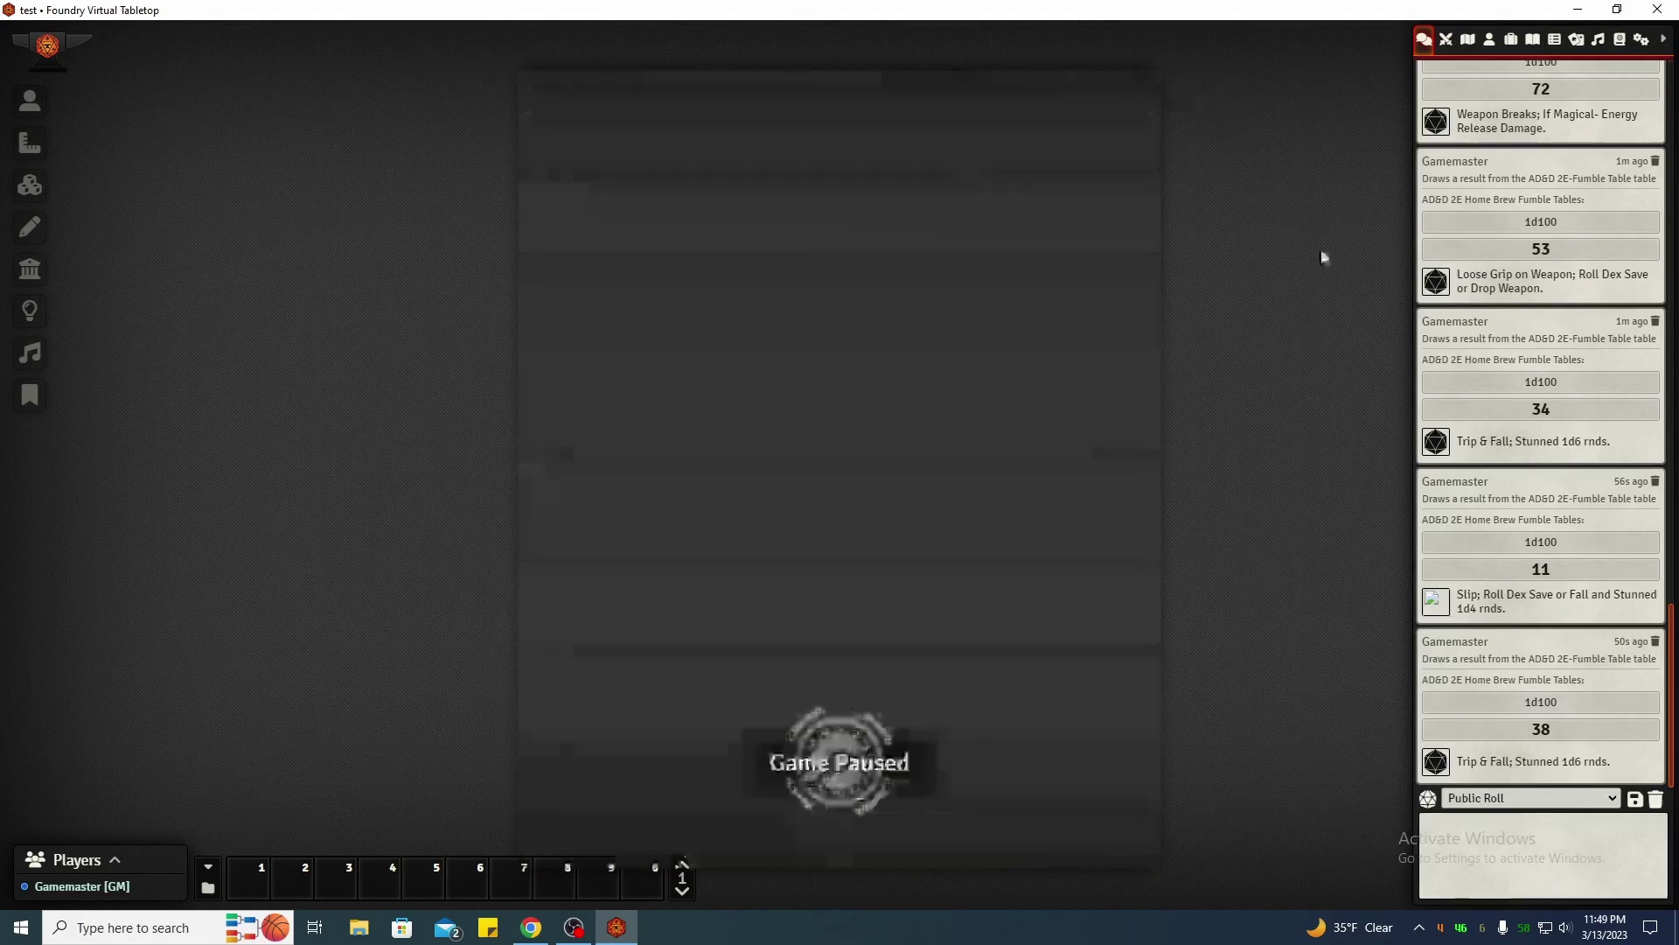
pyautogui.click(1554, 40)
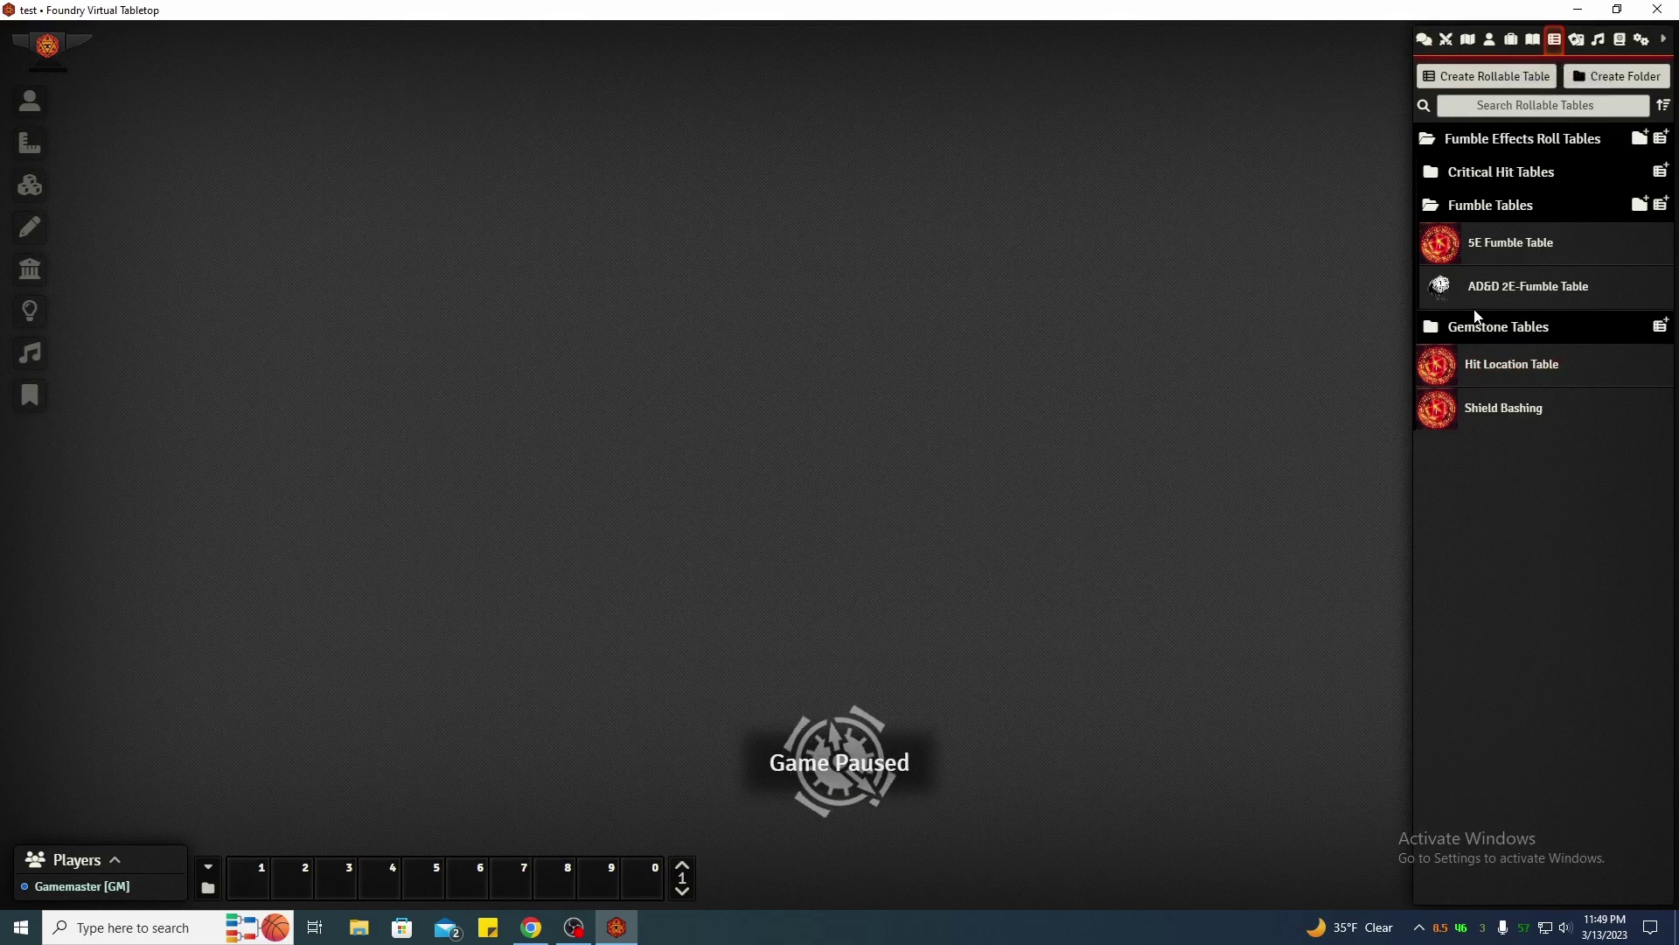
pyautogui.click(1489, 205)
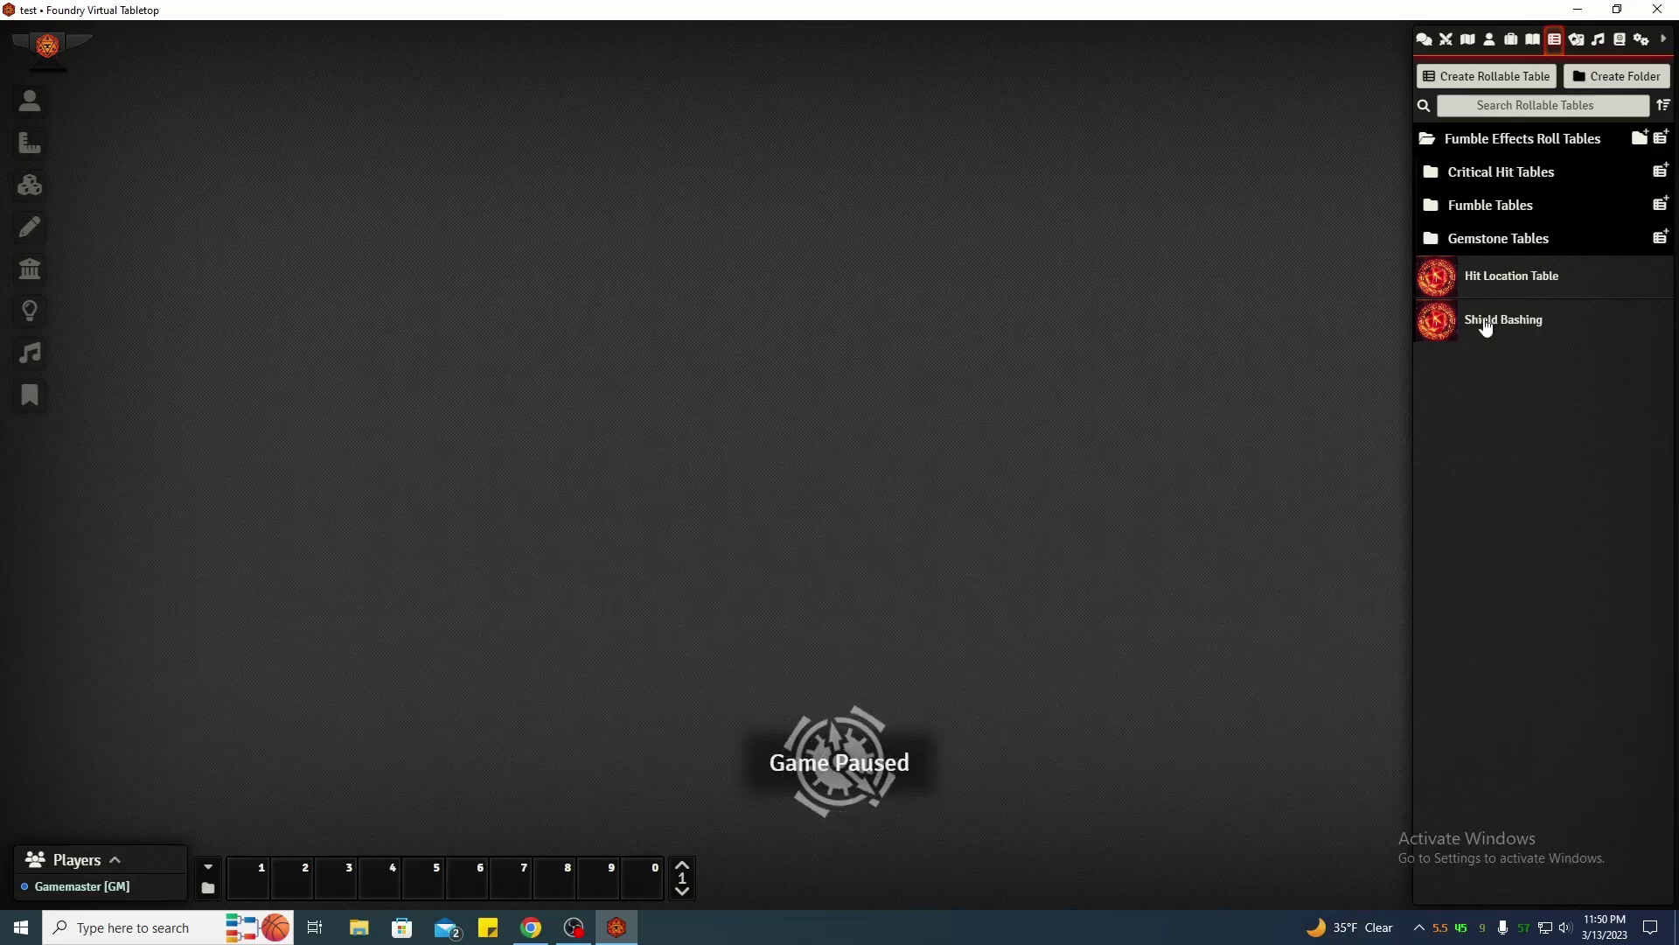
pyautogui.click(1487, 138)
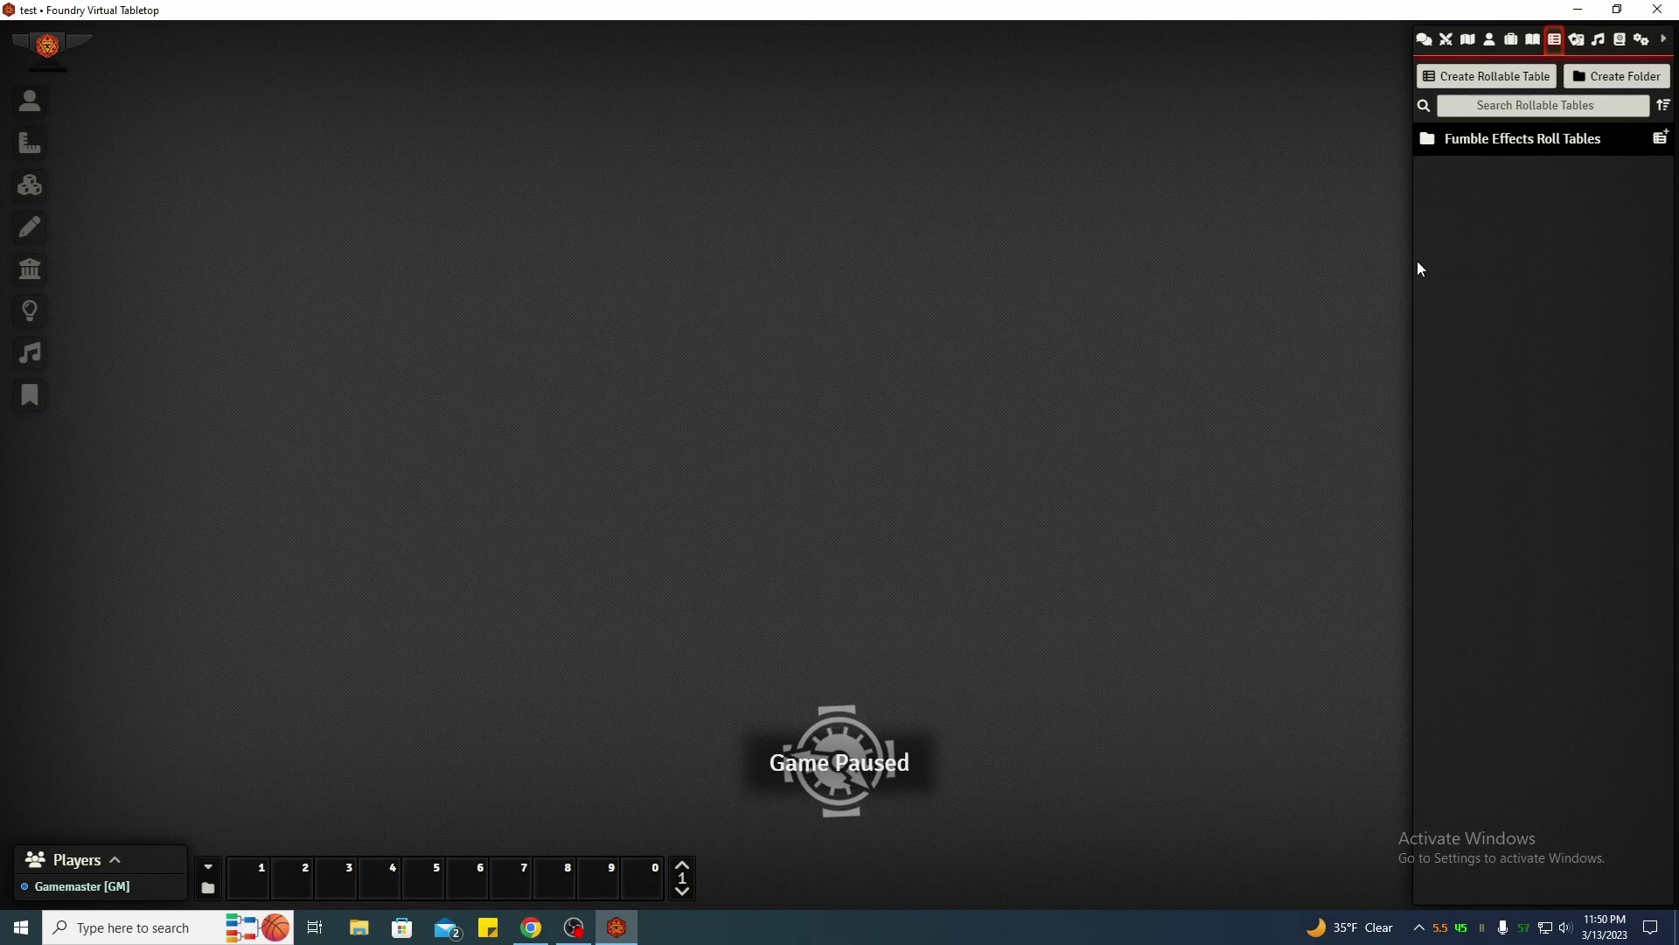